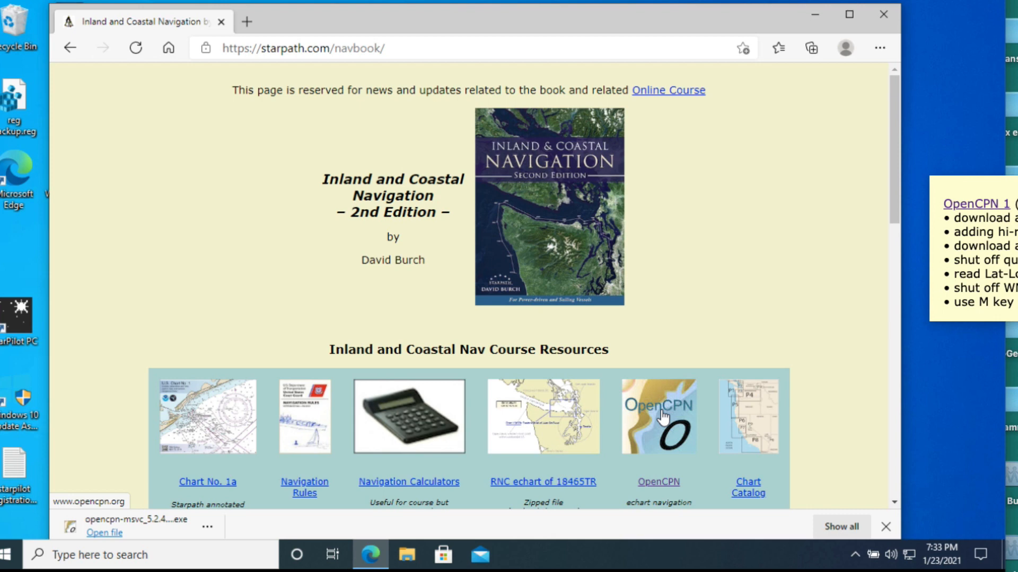
Open the OpenCPN website from the course resources and go to the download page for the current version.
click(662, 417)
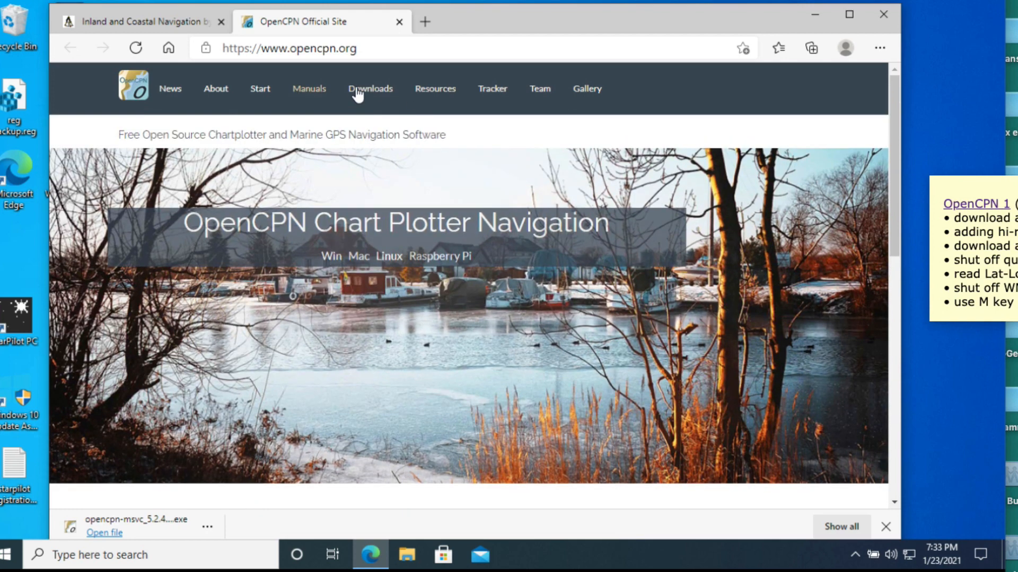
click(361, 89)
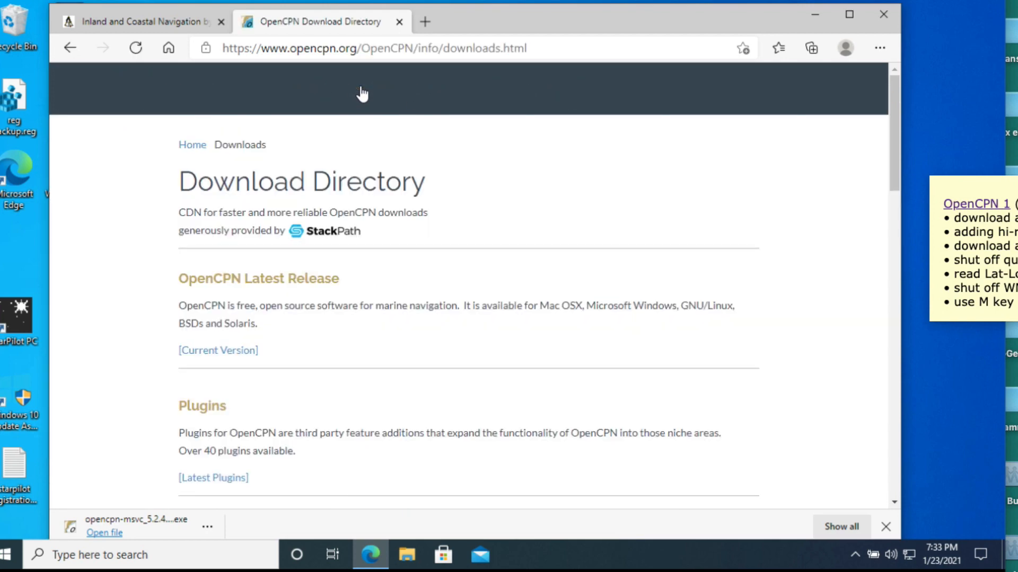
scroll(610, 360, down, 2)
scroll(612, 363, up, 2)
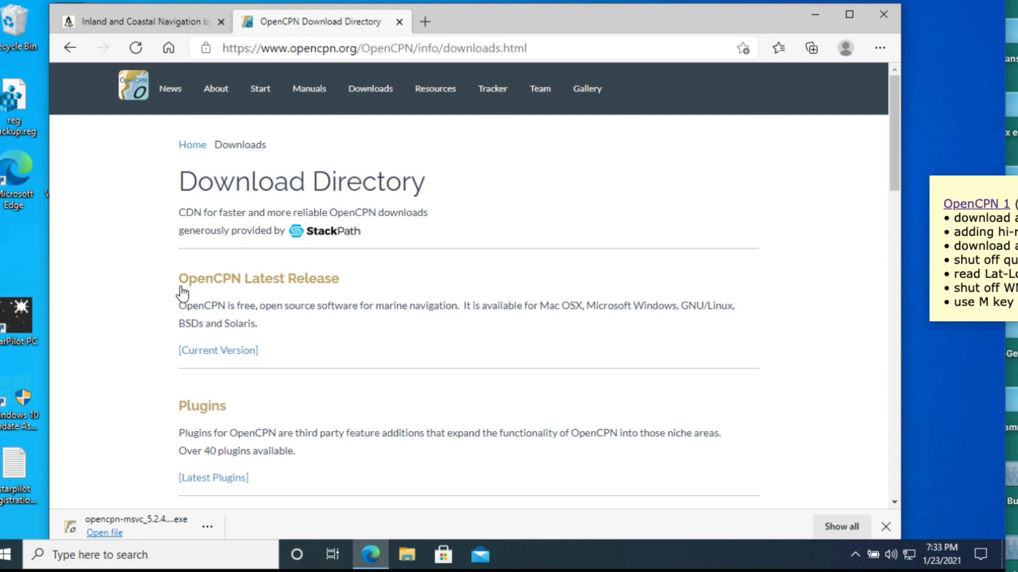
click(233, 350)
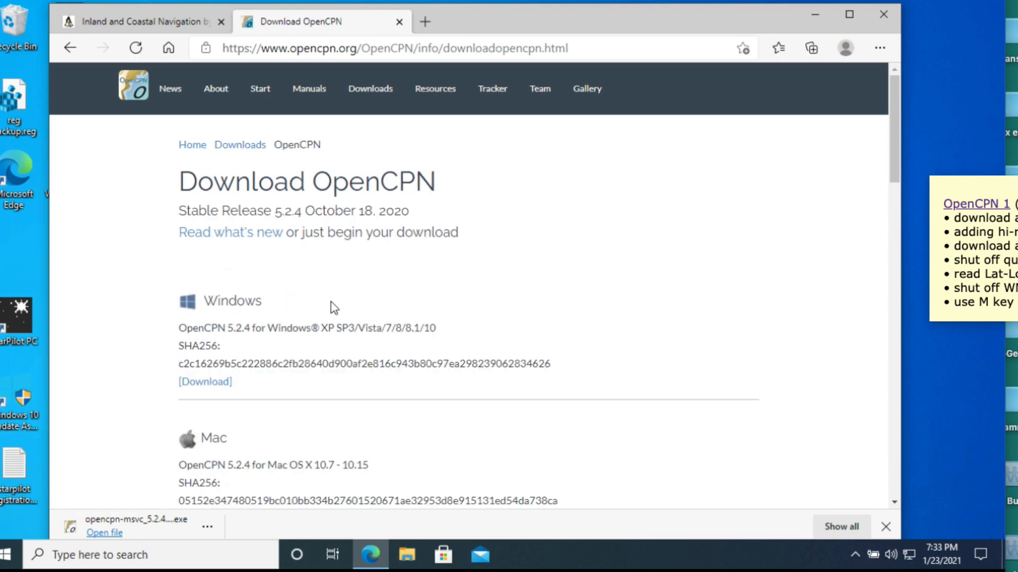
Open the Windows download of OpenCPN 5.2.4, then run the downloaded setup file and allow it to make changes.
scroll(630, 325, down, 3)
scroll(632, 324, up, 2)
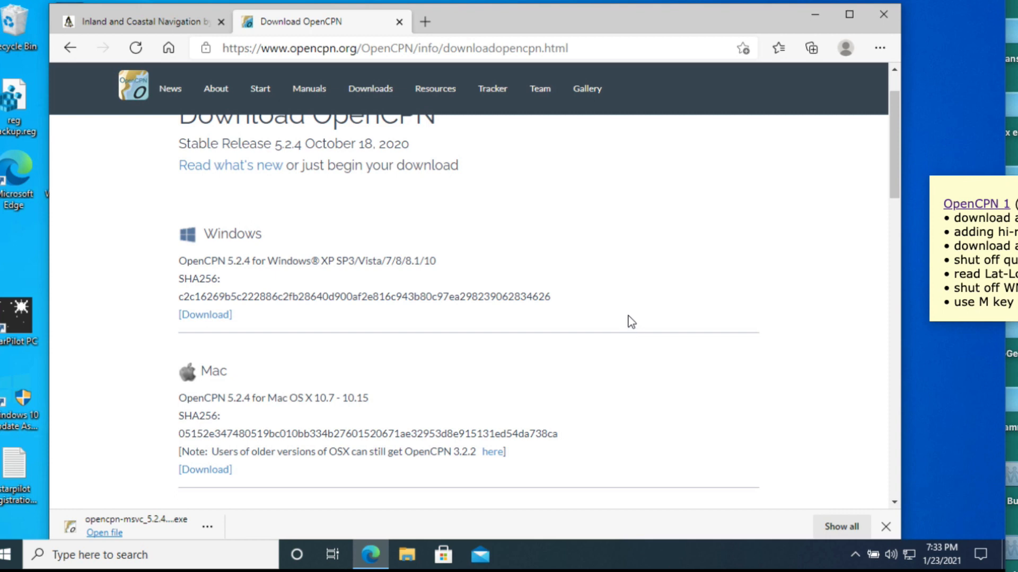
click(212, 317)
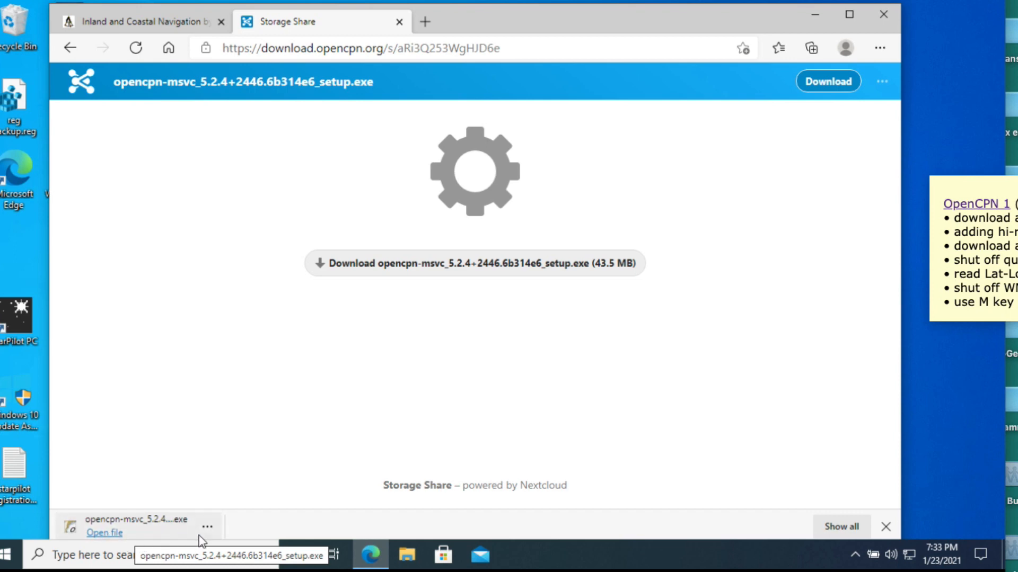
click(104, 533)
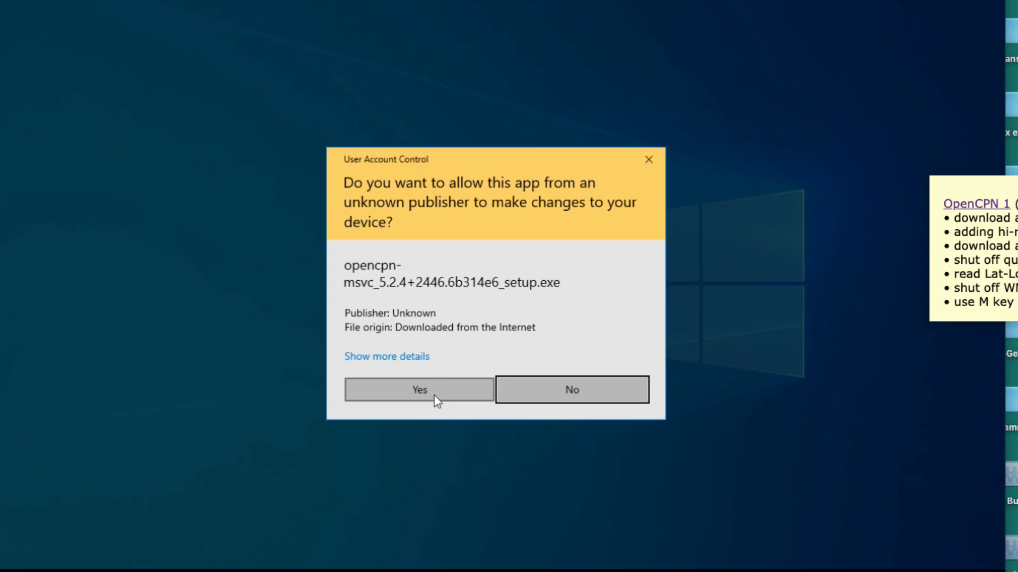
click(419, 392)
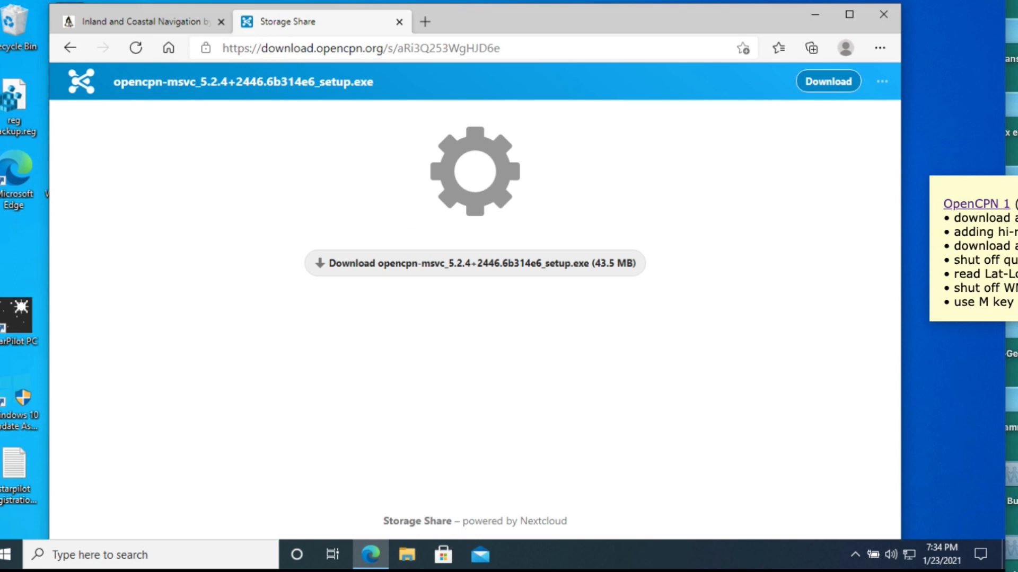
Try to run opencpn-msvc_5.2.4+2446.6b314e6_setup.exe from the Downloads folder.
drag(516, 15, 477, 0)
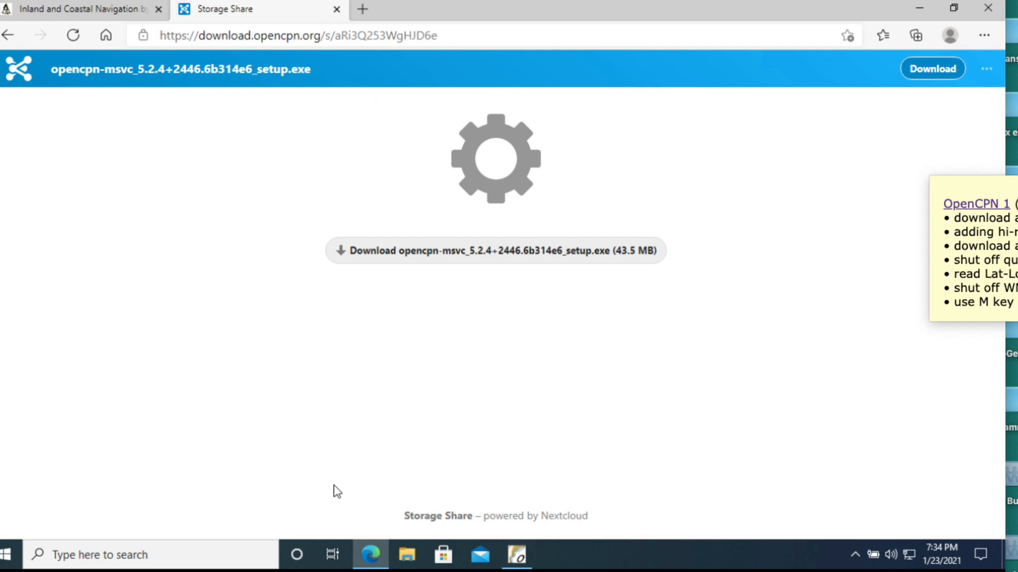
mouse_move(523, 2)
mouse_down()
mouse_move(507, 13)
mouse_move(499, 53)
mouse_move(496, 10)
mouse_move(470, 3)
mouse_move(478, 18)
mouse_move(521, 8)
mouse_up()
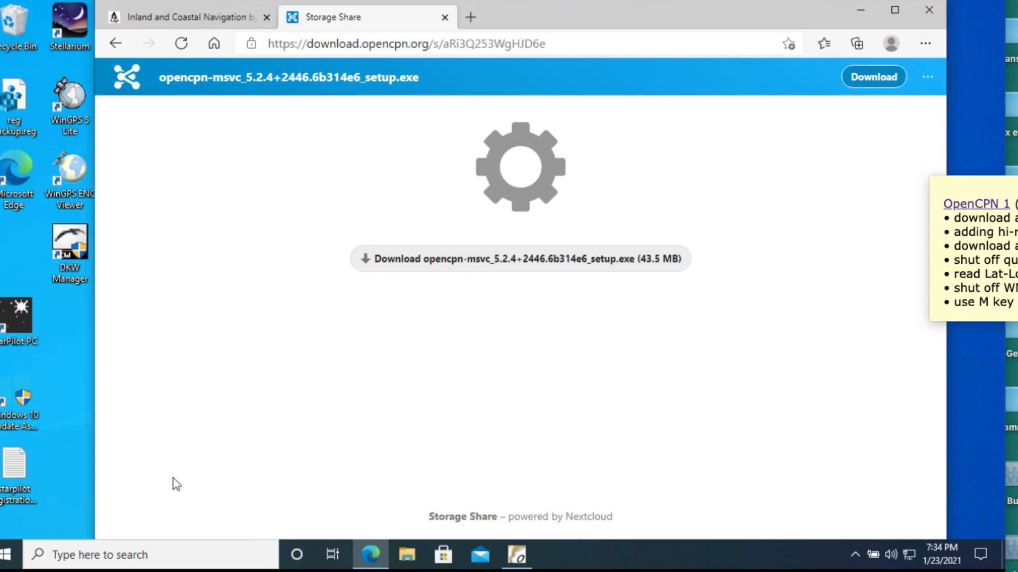
click(407, 555)
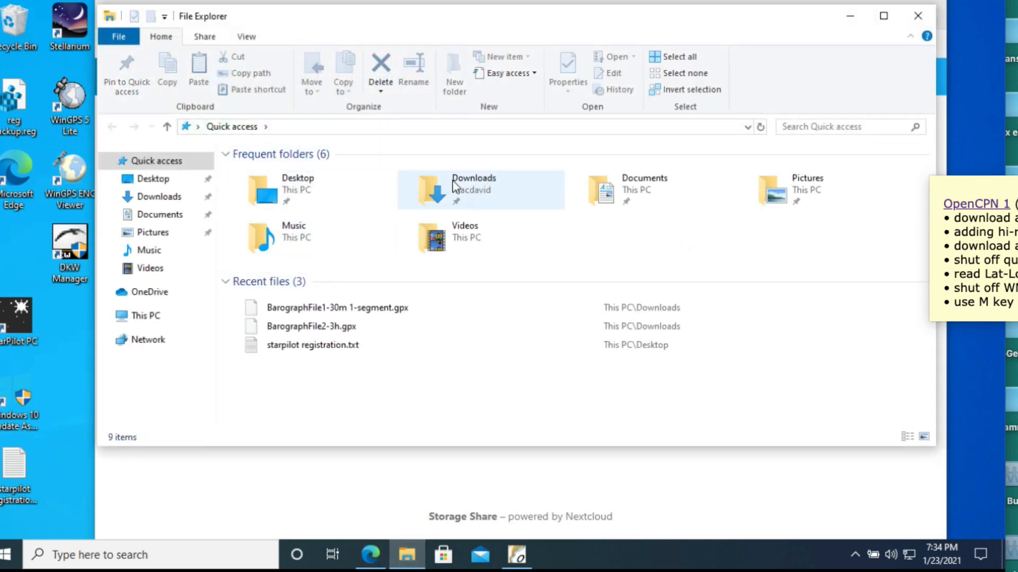
click(455, 186)
double_click(461, 186)
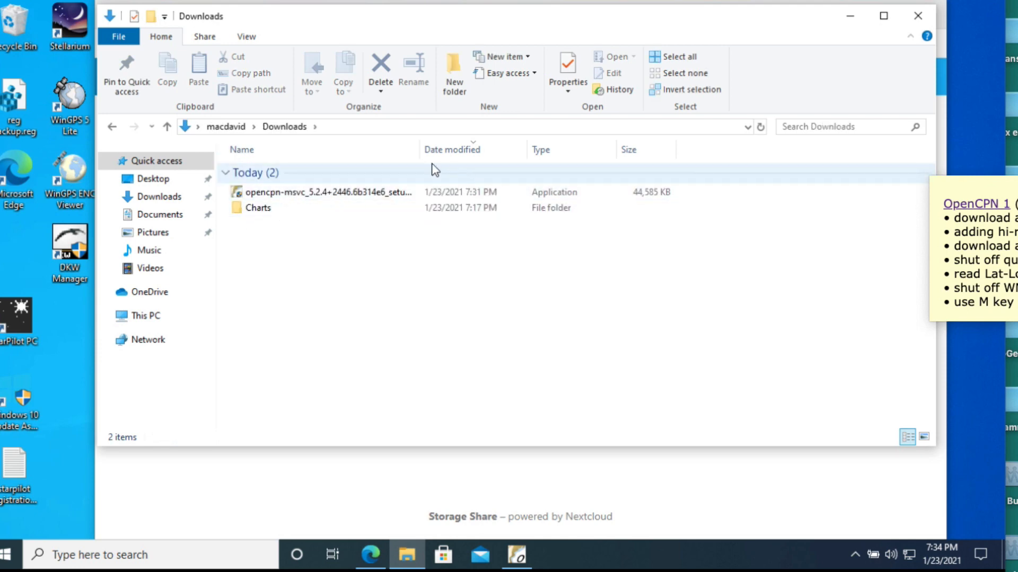
drag(421, 149, 488, 150)
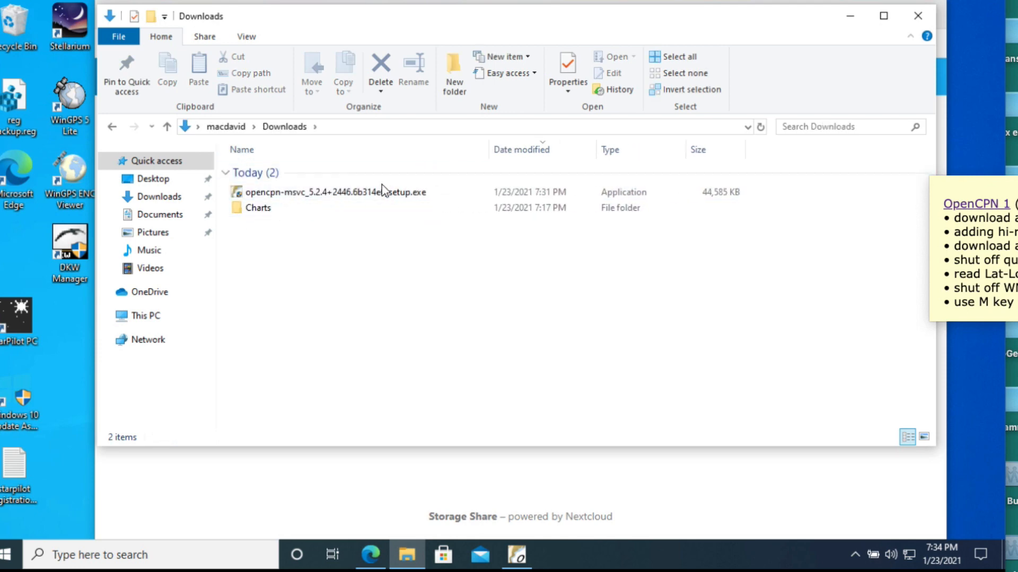
double_click(373, 194)
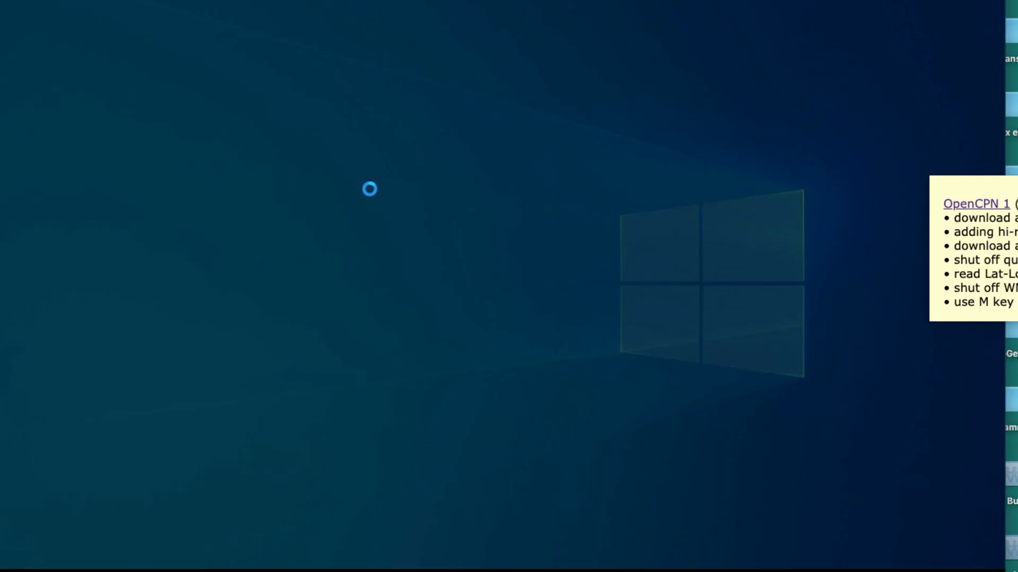
click(409, 386)
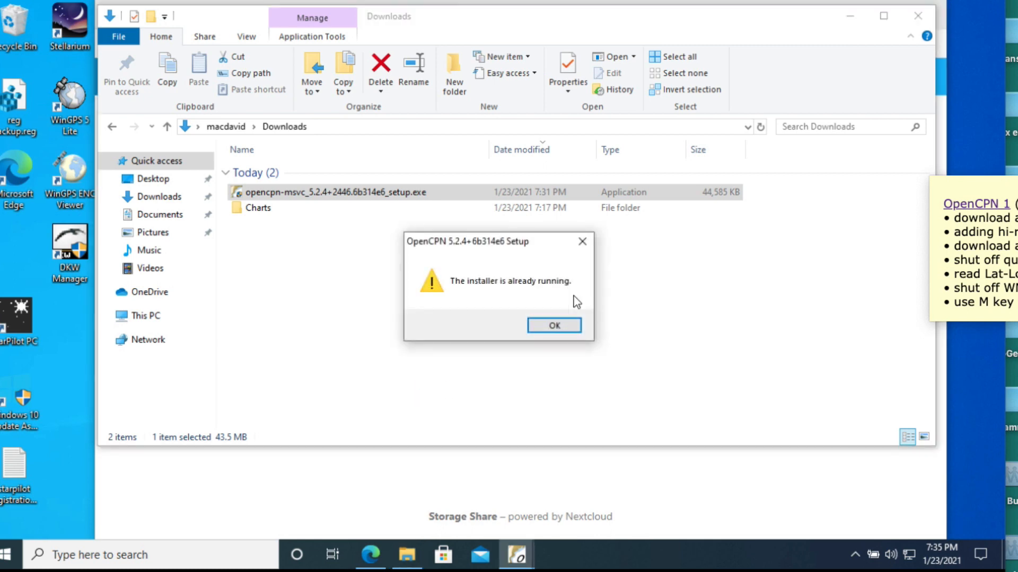
click(560, 327)
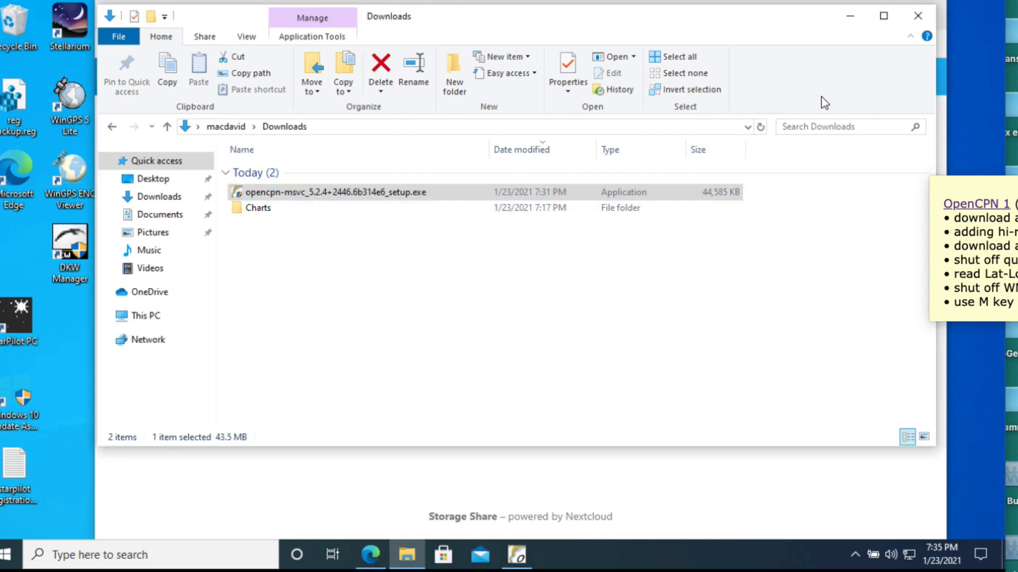
click(918, 17)
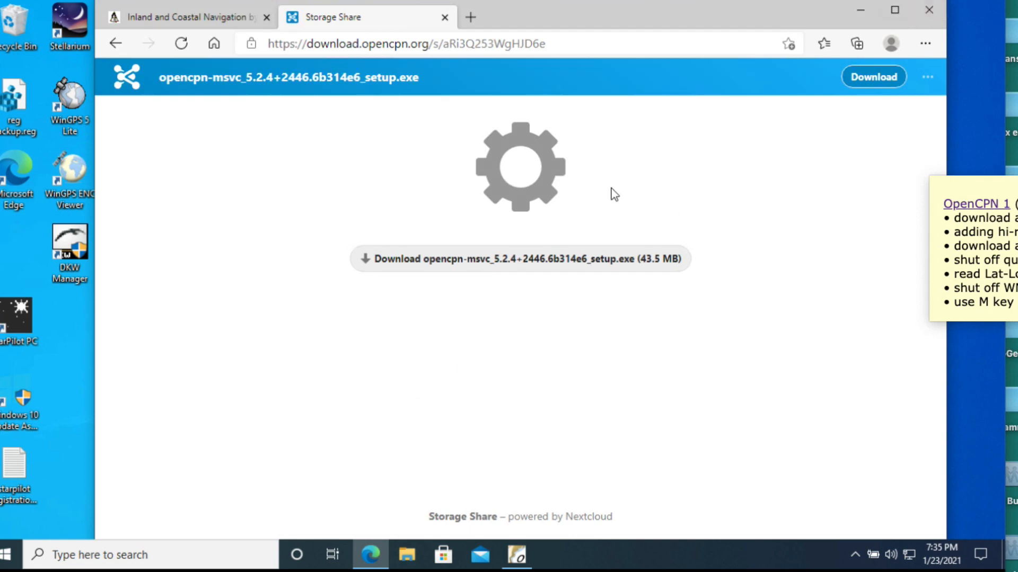
Uncover the installer's language dialog behind the browser and start the setup in English, accepting the license agreement.
drag(630, 17, 590, 387)
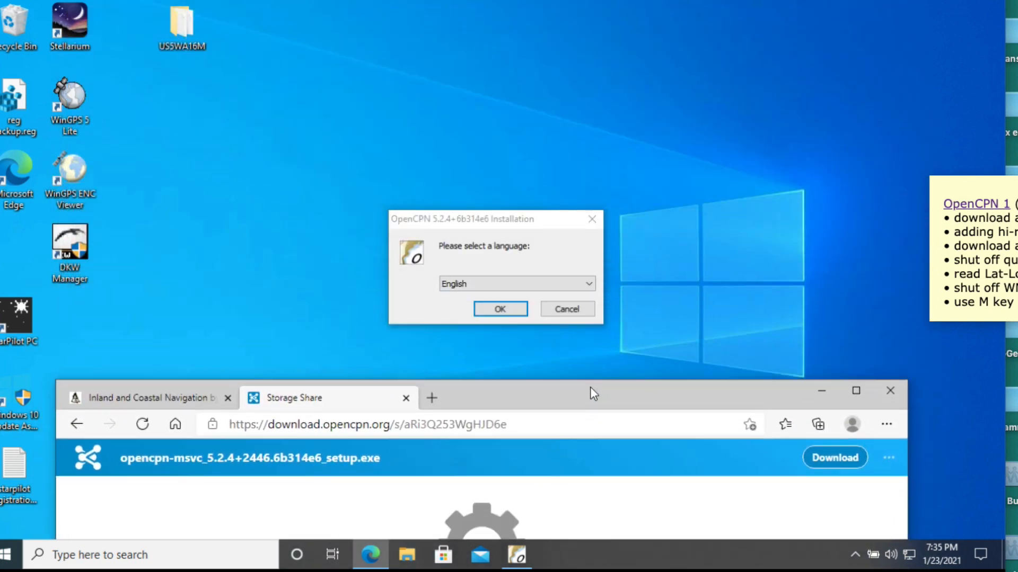
click(500, 309)
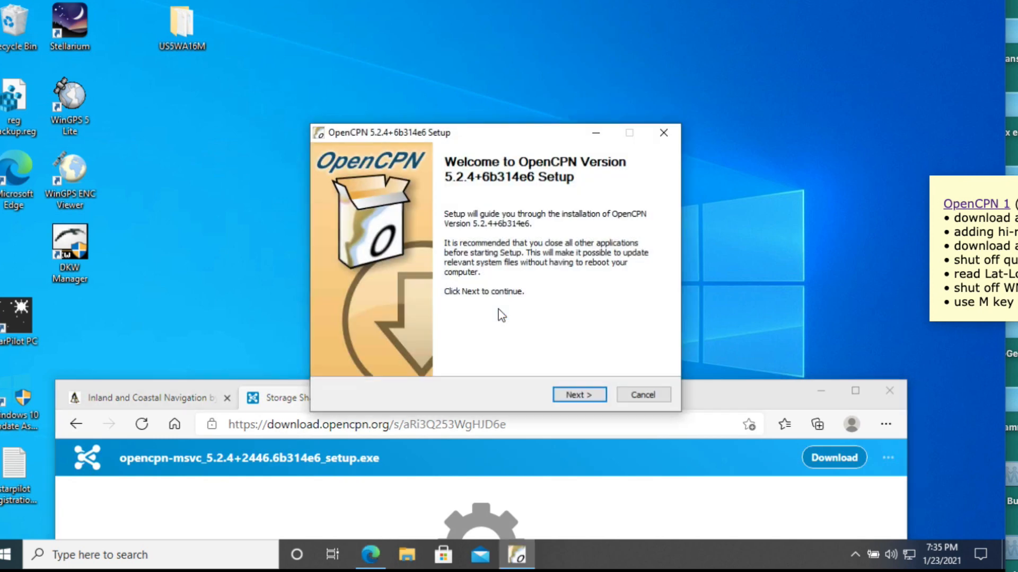
click(580, 395)
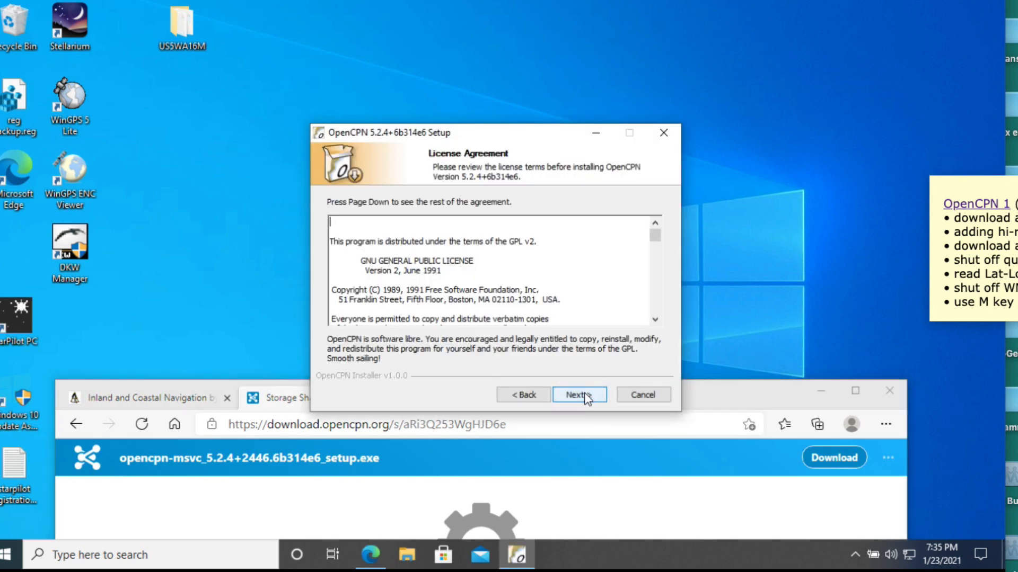
click(583, 396)
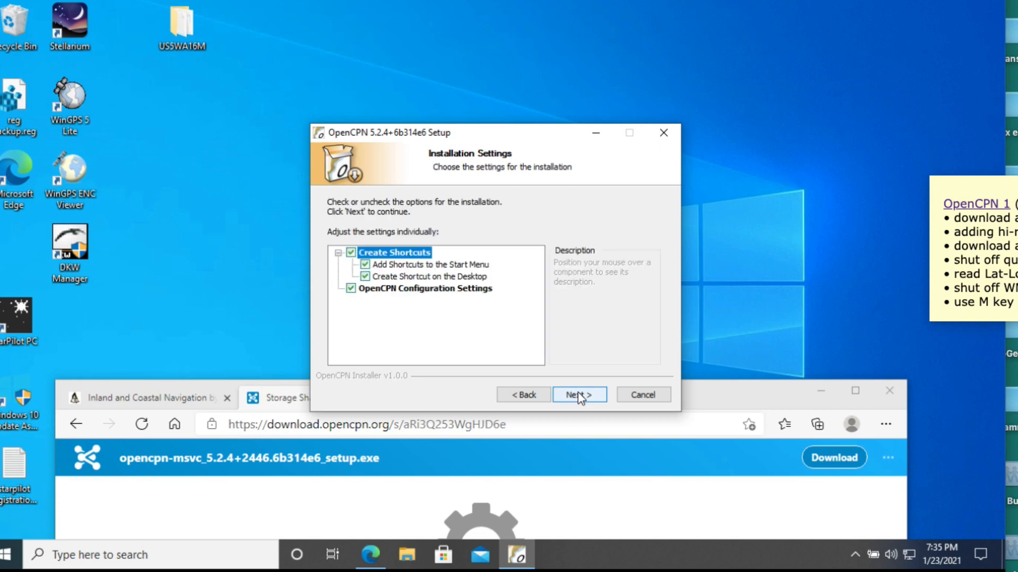
Install OpenCPN with the default shortcuts and location, the OpenCPN Start Menu folder, English program language and no chart directory.
click(577, 395)
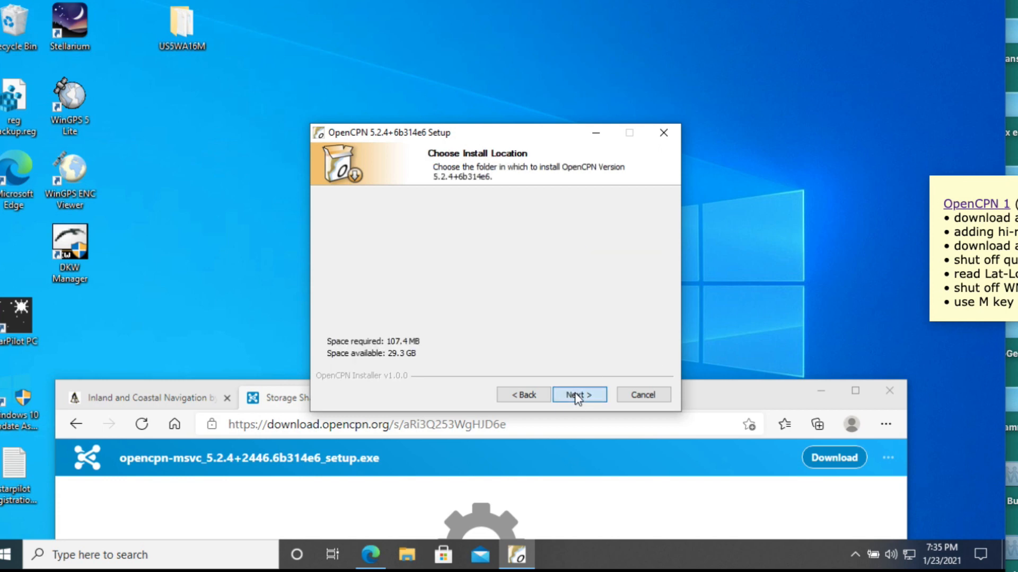
click(576, 397)
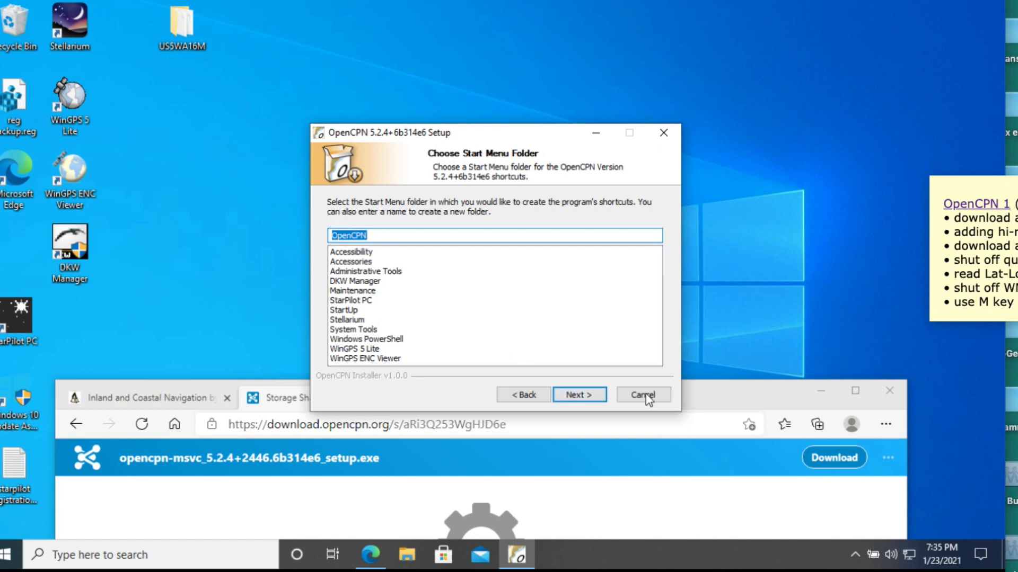
click(584, 396)
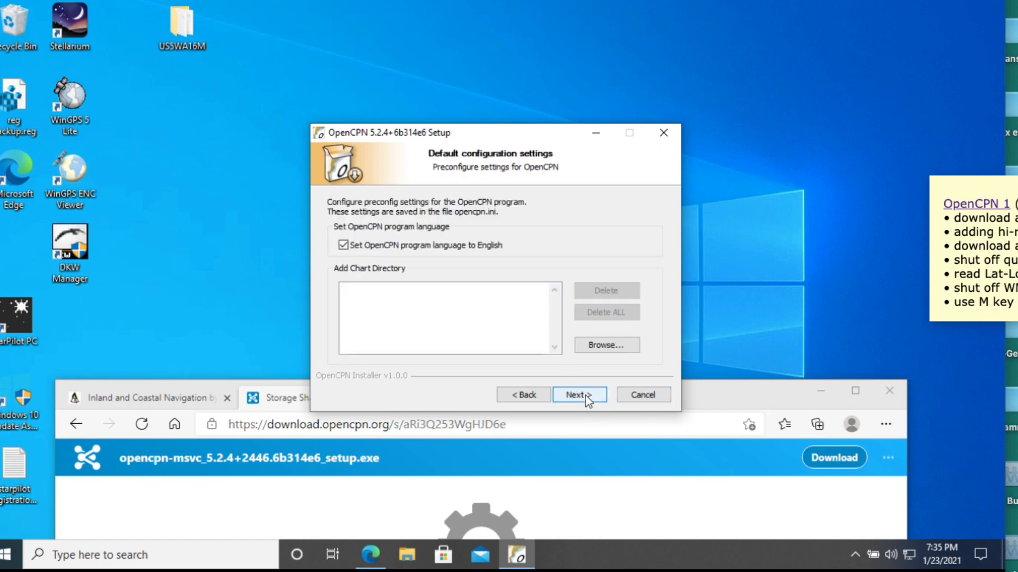
click(586, 398)
click(583, 398)
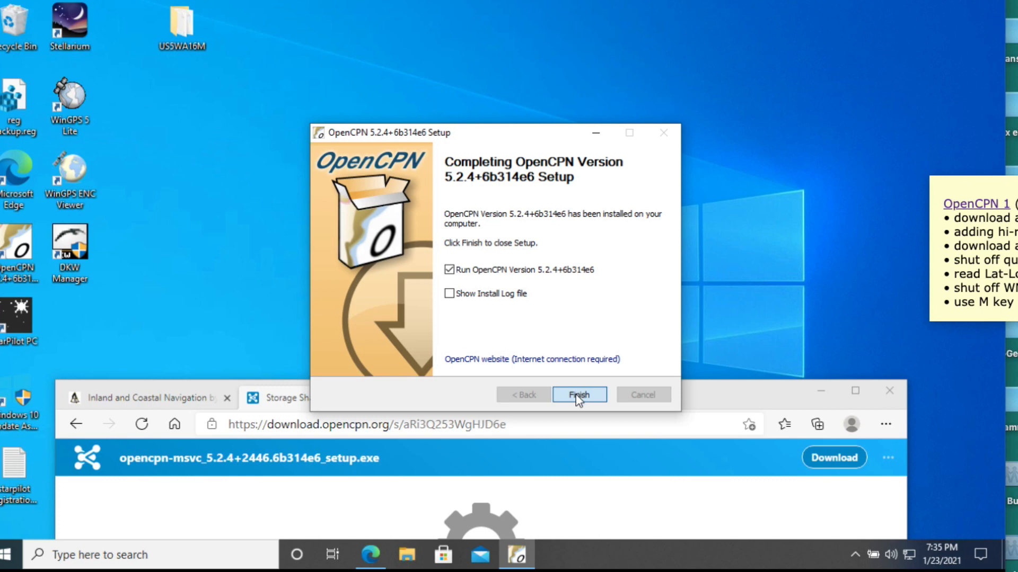
Finish the setup with Run OpenCPN enabled, agree to the welcome disclaimer, and close OpenCPN after trying out its chart window.
click(586, 394)
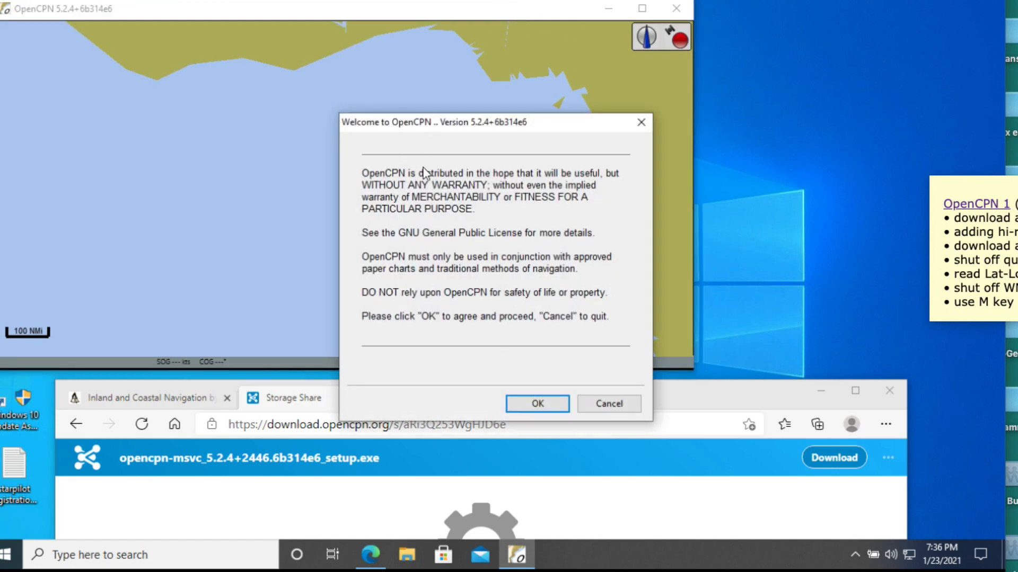
click(537, 405)
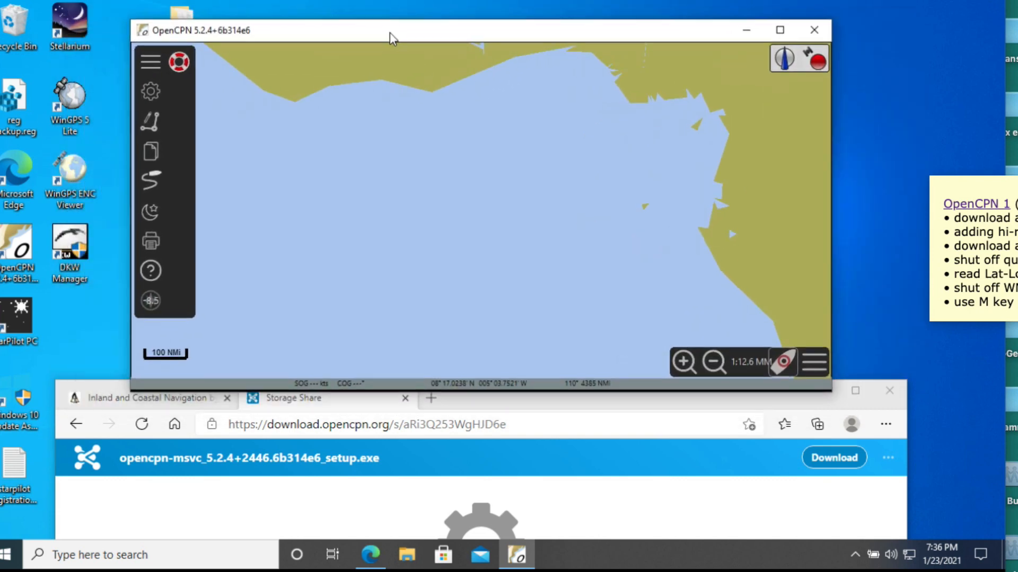
mouse_move(389, 33)
mouse_down()
mouse_move(399, 34)
mouse_move(395, 62)
mouse_move(385, 24)
mouse_up()
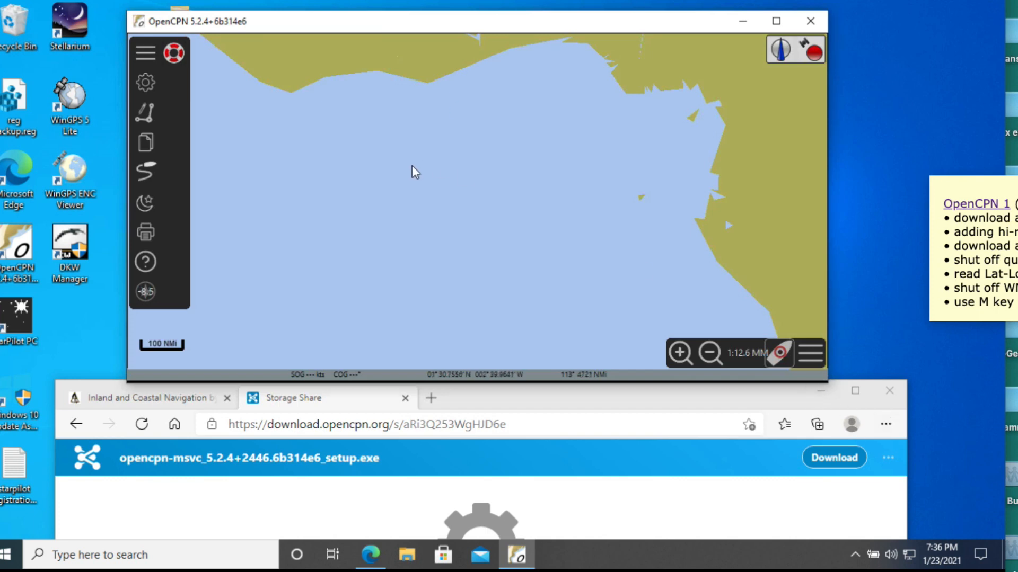
drag(411, 168, 477, 203)
click(810, 24)
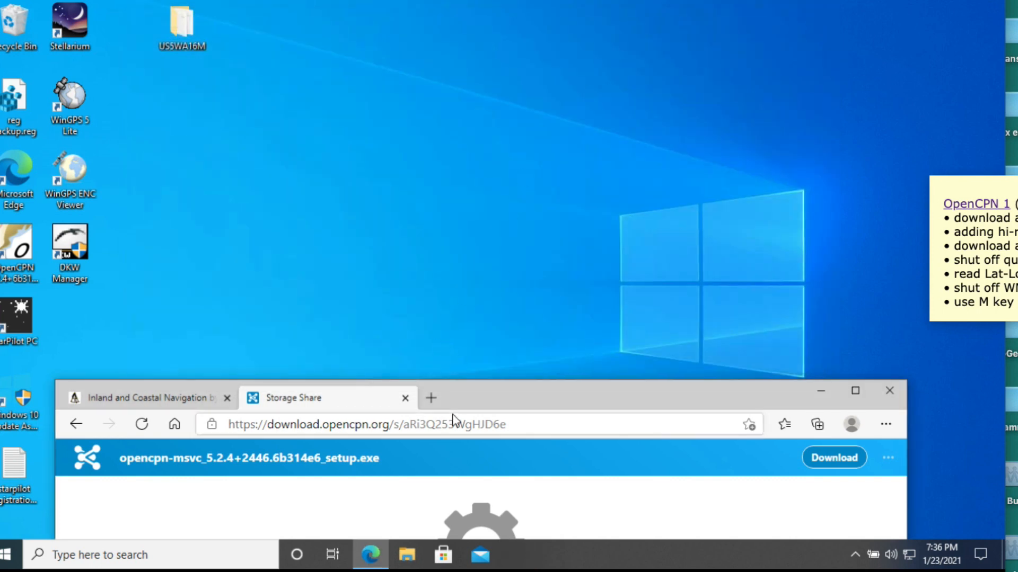
Close the browser and open the Charts folder inside Downloads.
drag(454, 411, 372, 69)
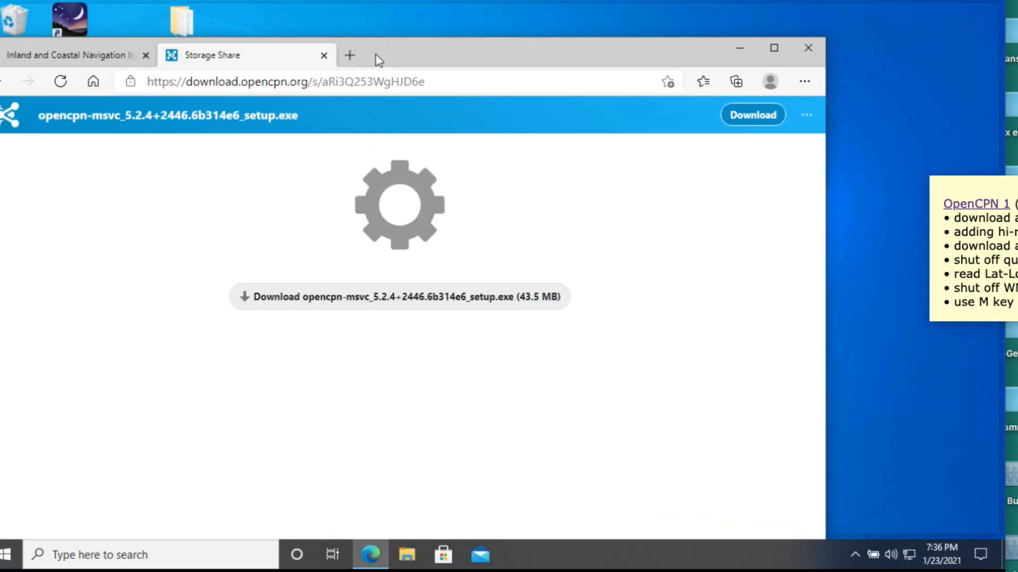
click(810, 45)
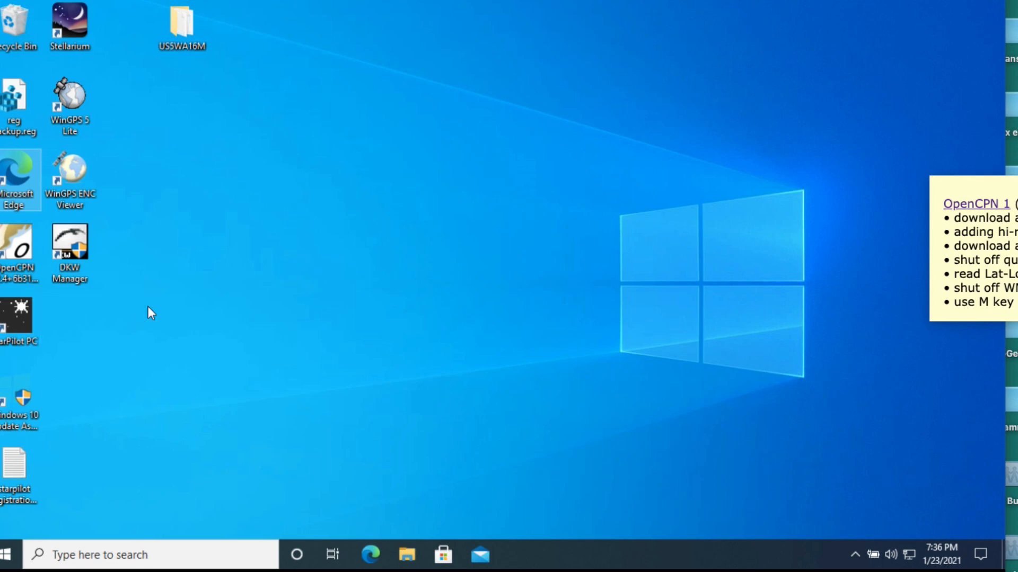
click(407, 557)
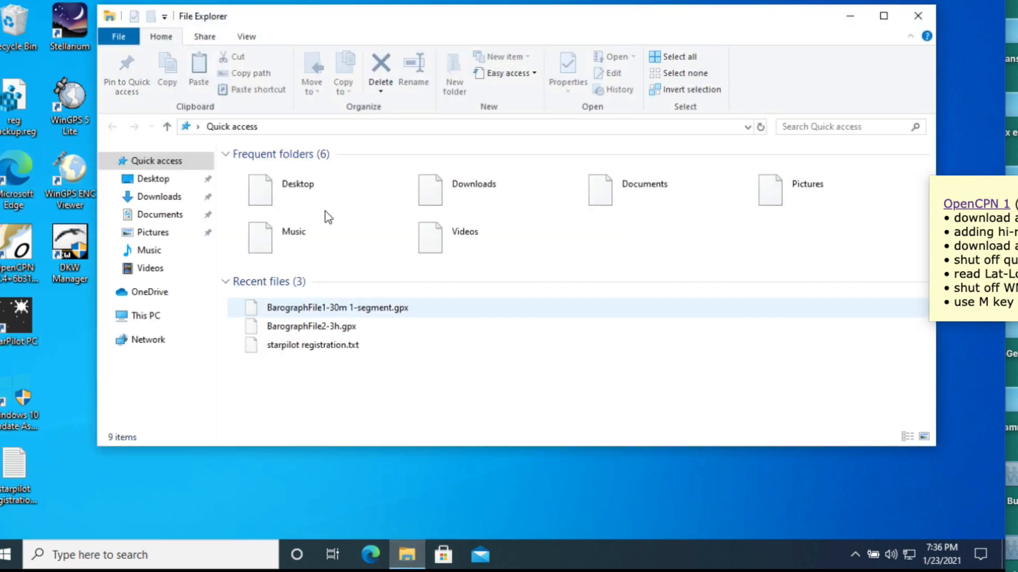
click(471, 192)
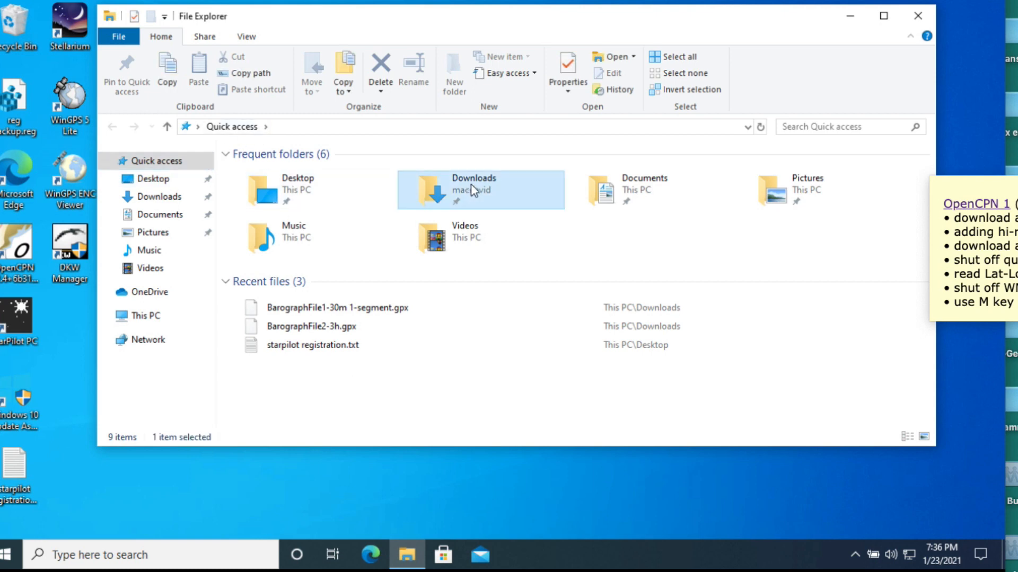
double_click(470, 185)
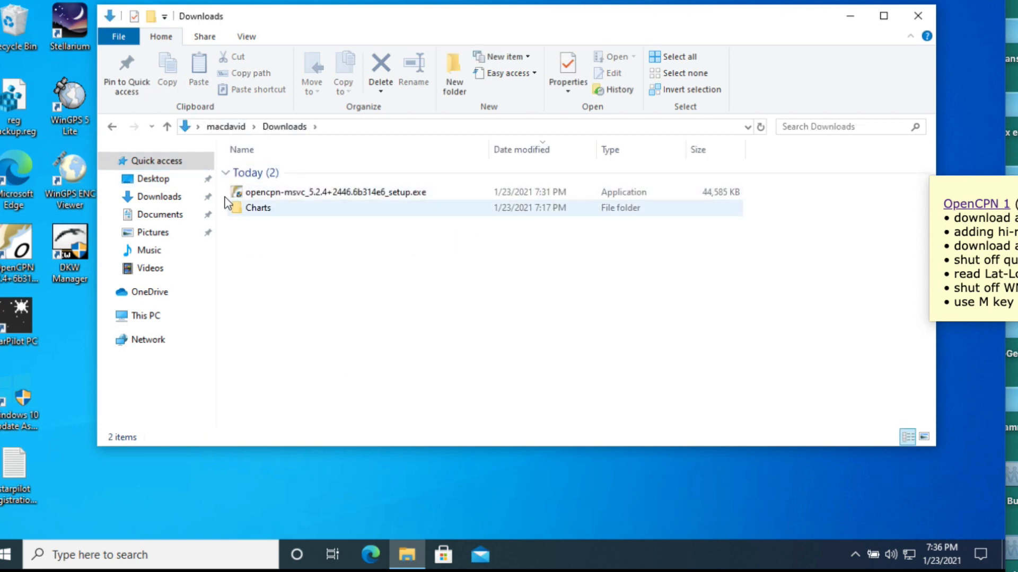
double_click(242, 208)
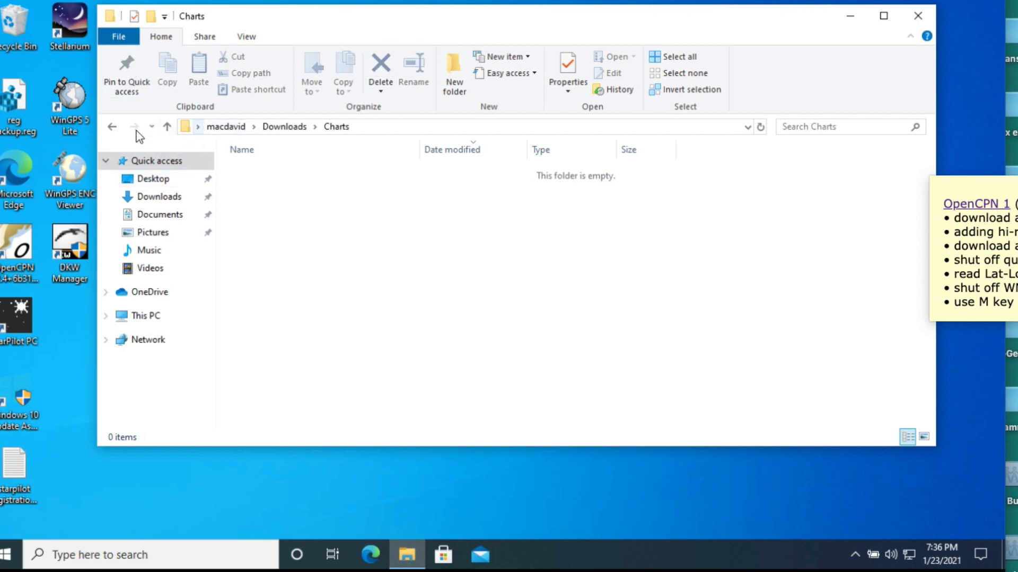
Return to the Downloads folder and delete the OpenCPN 5.2.4 setup file, keeping the Charts folder.
click(166, 127)
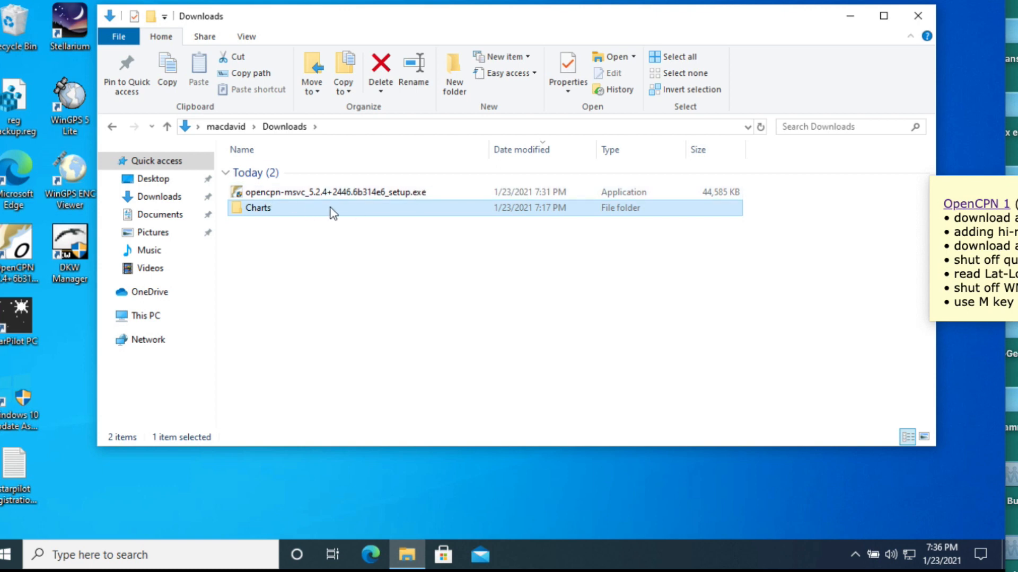
click(371, 191)
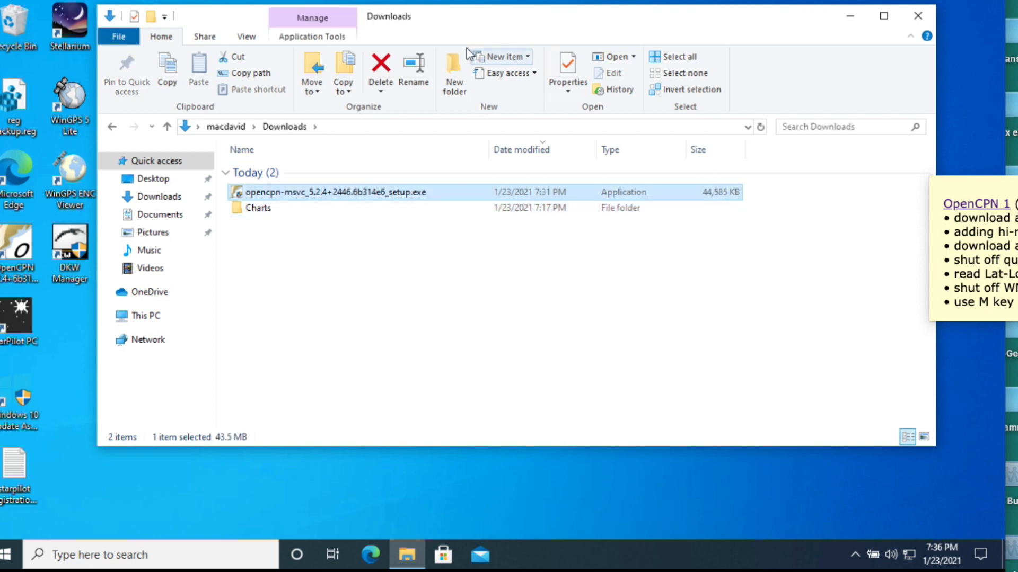
click(381, 64)
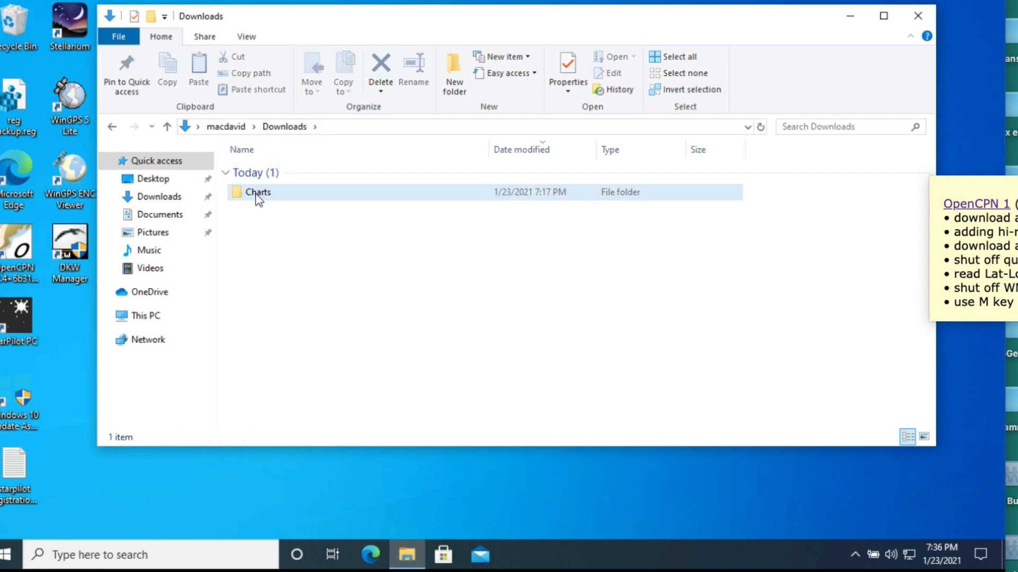
Create a new folder with the default name in Downloads as a demonstration, and delete it again.
right_click(314, 247)
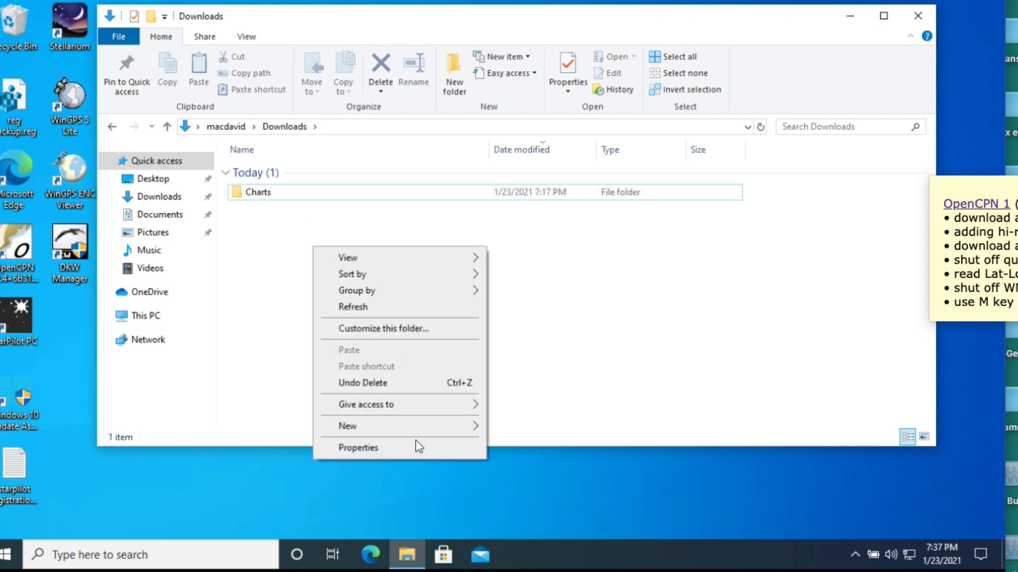
mouse_move(356, 427)
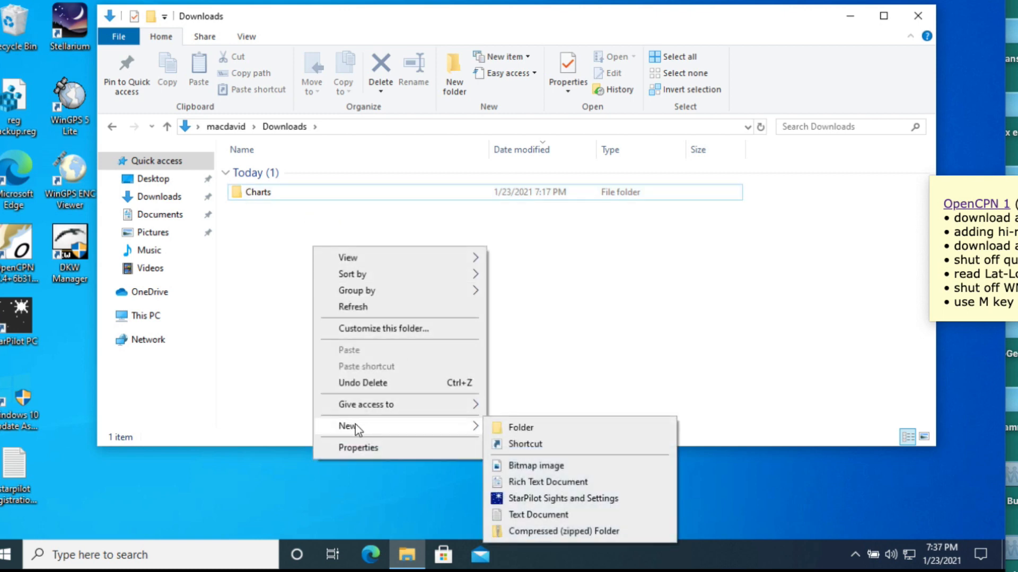
click(525, 431)
key(Return)
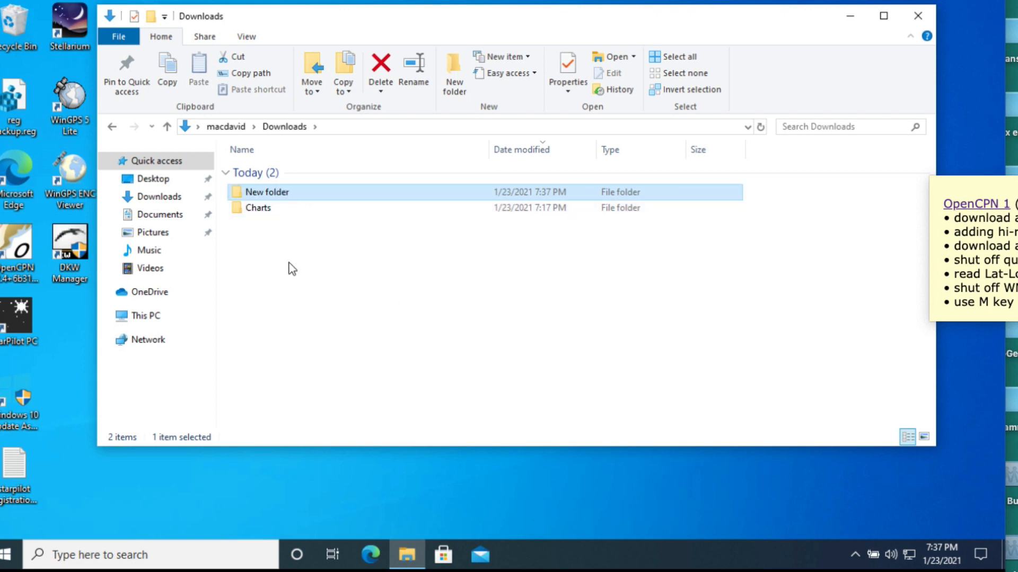
click(290, 268)
click(239, 193)
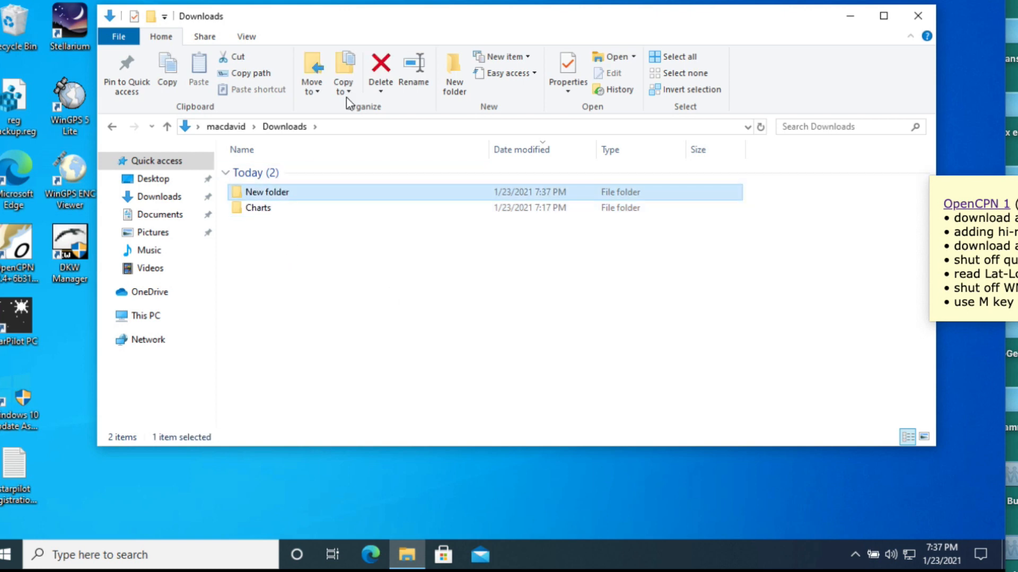
click(381, 65)
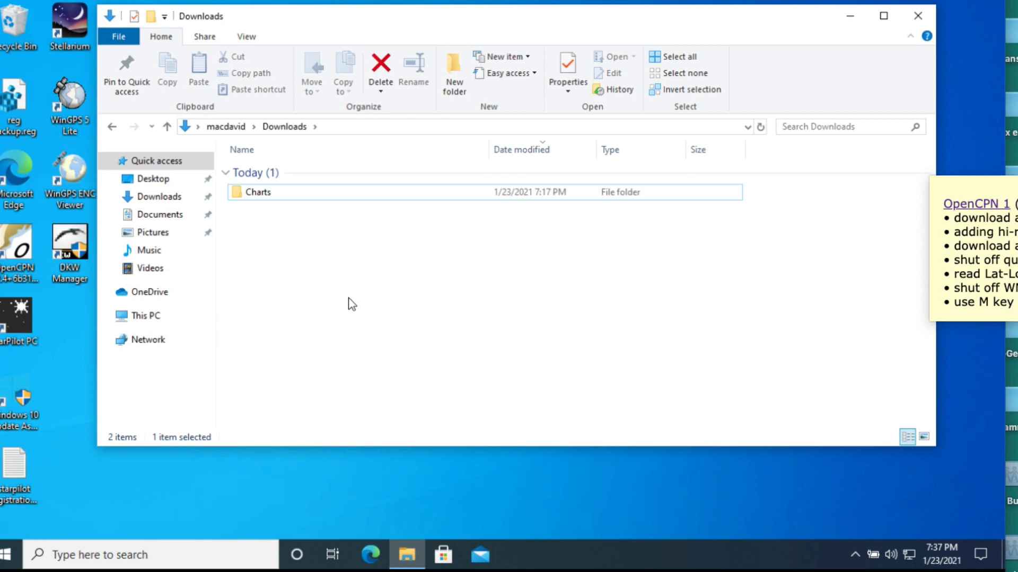
Close the Downloads window, and launch OpenCPN from its desktop shortcut and pin it to the taskbar.
click(918, 20)
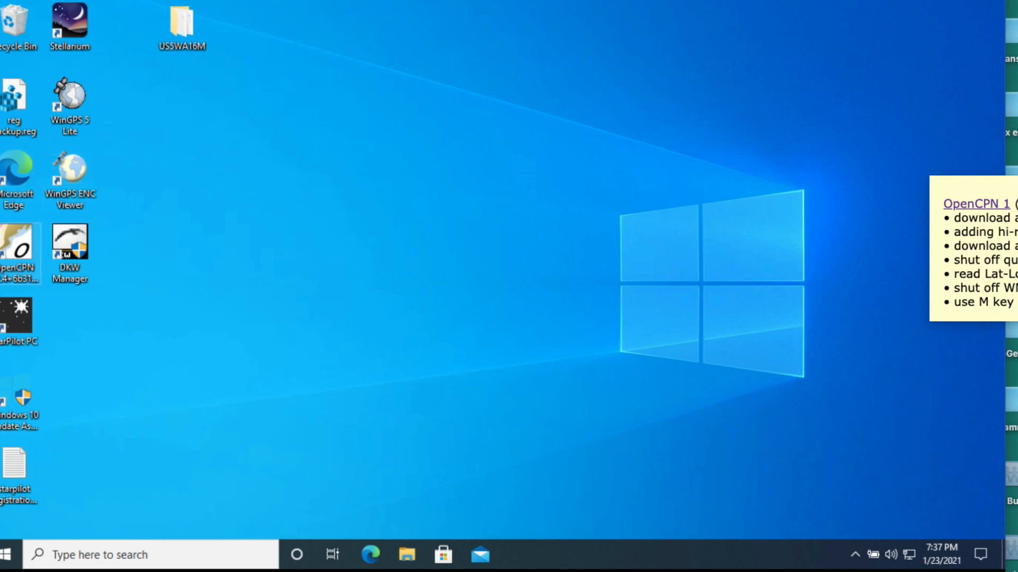
click(22, 242)
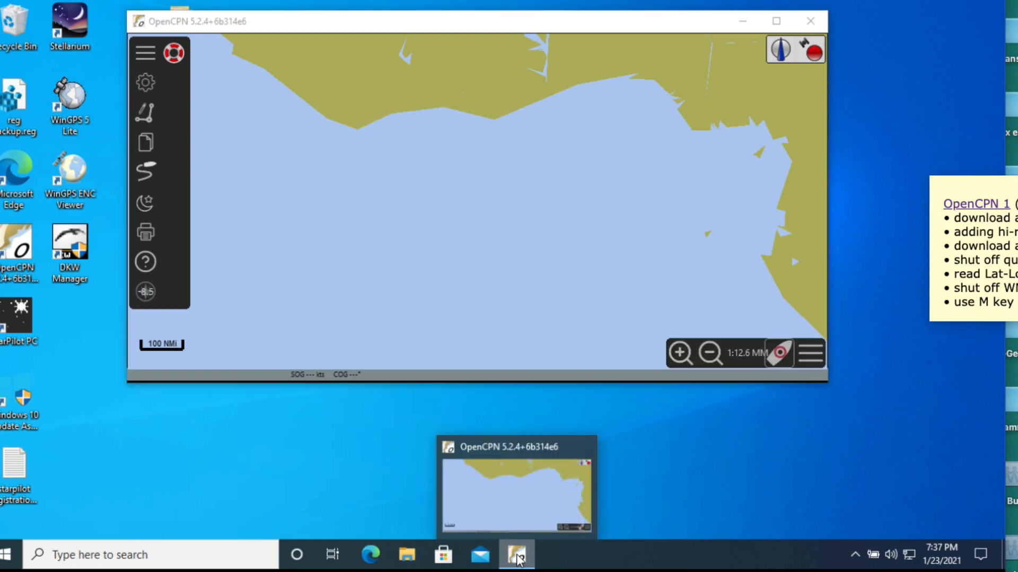
right_click(517, 560)
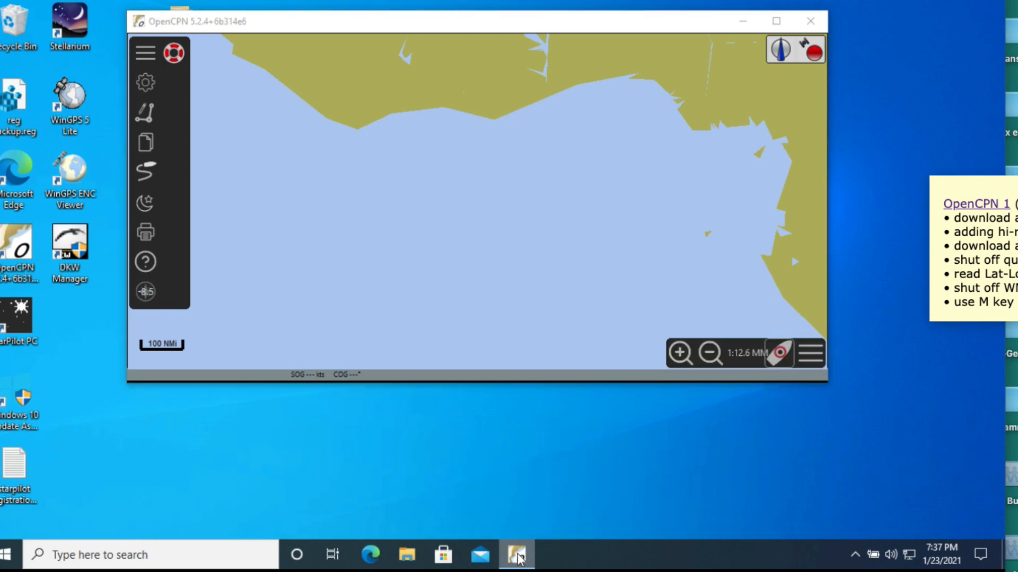
right_click(518, 559)
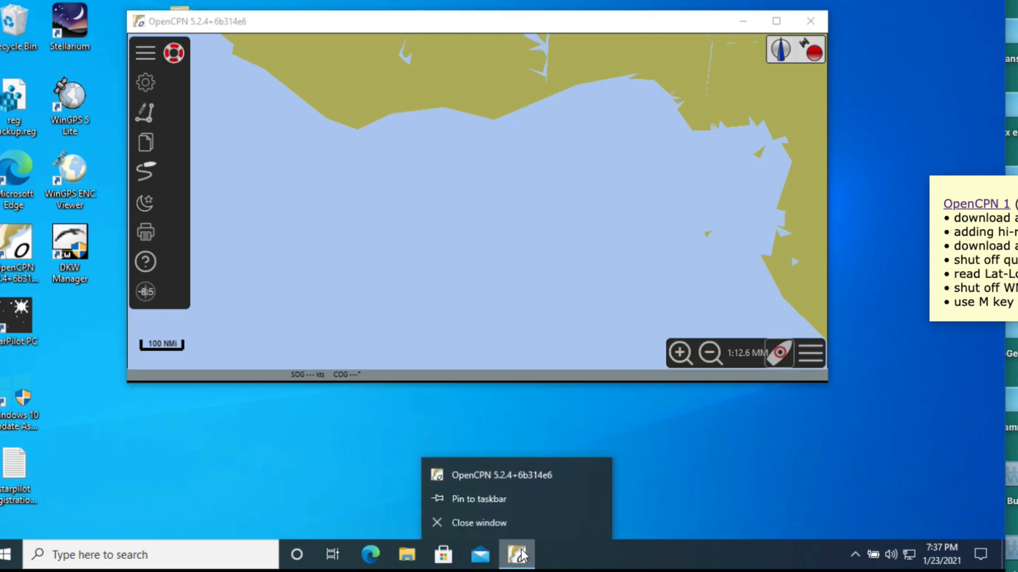
click(493, 501)
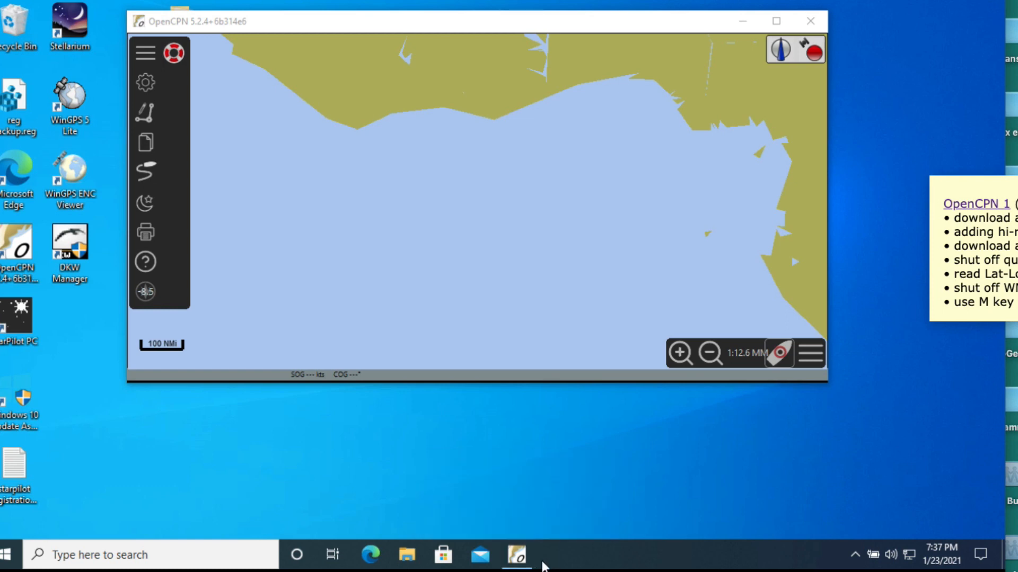
Delete the OpenCPN shortcut from the desktop.
mouse_move(518, 554)
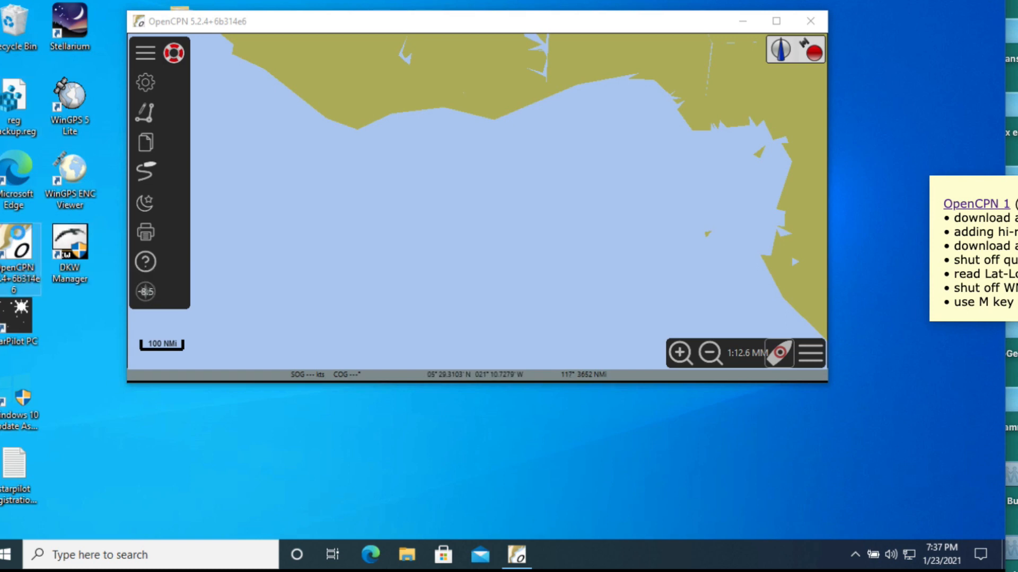
right_click(18, 229)
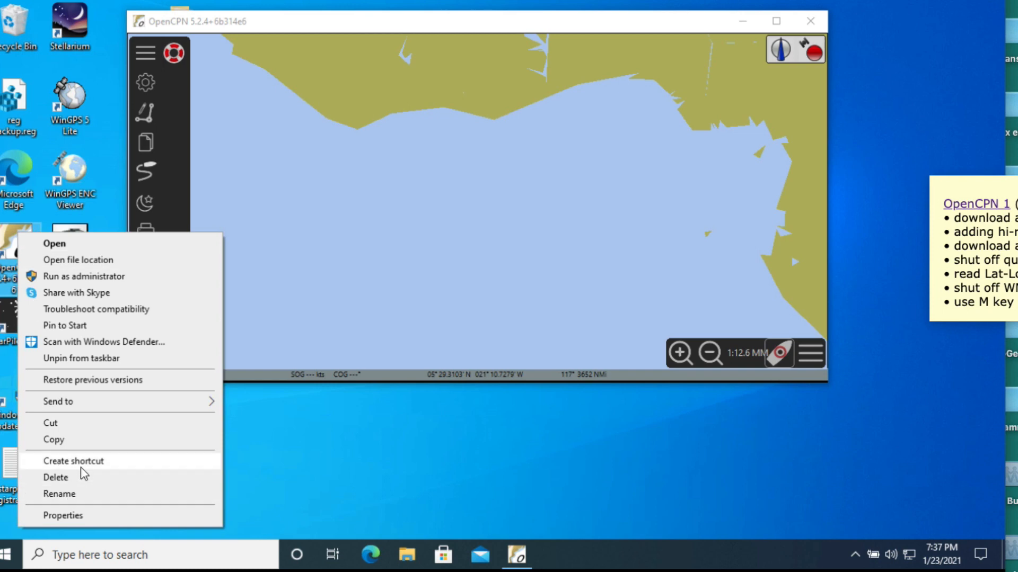
click(60, 477)
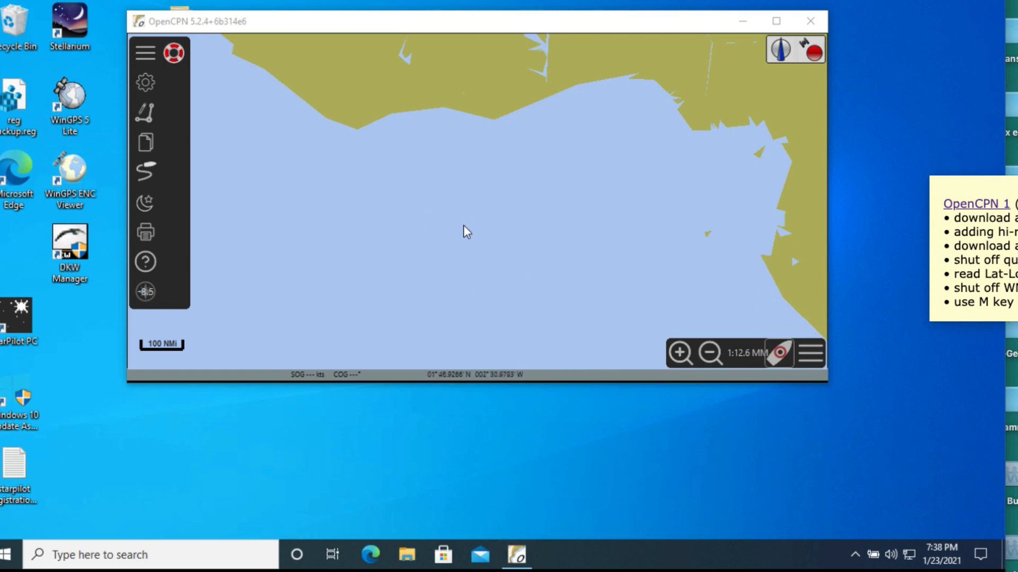
Explore the built-in base map from West Africa across the Atlantic to the west coast of North America.
drag(371, 198, 529, 288)
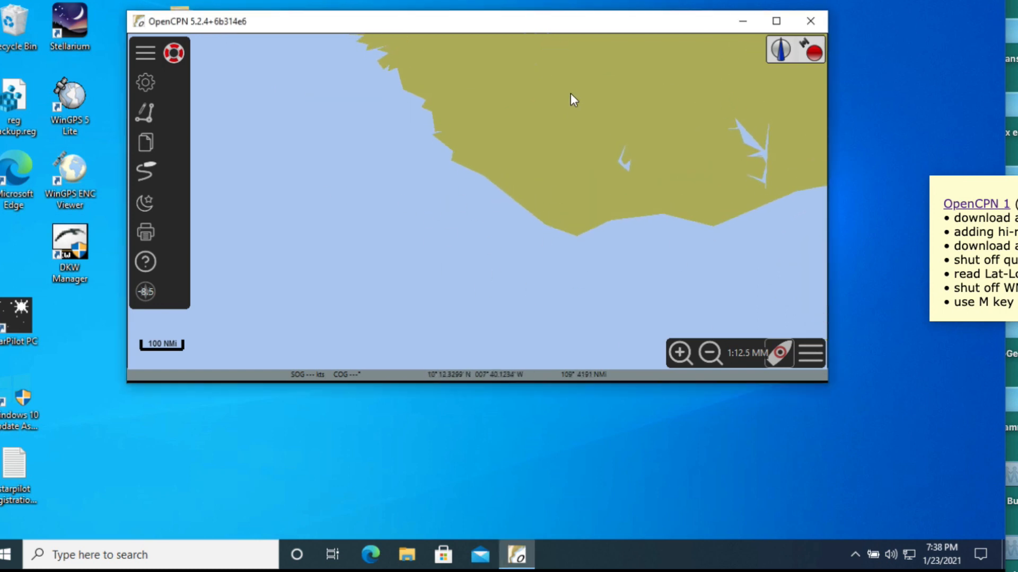
scroll(565, 278, down, 2)
scroll(485, 216, down, 2)
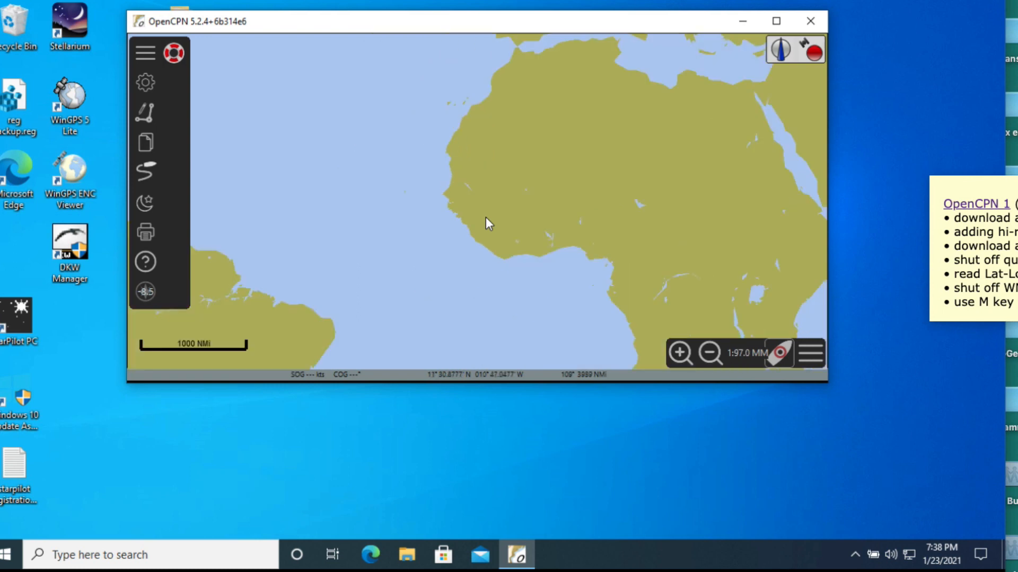
scroll(486, 218, down, 1)
drag(338, 159, 660, 231)
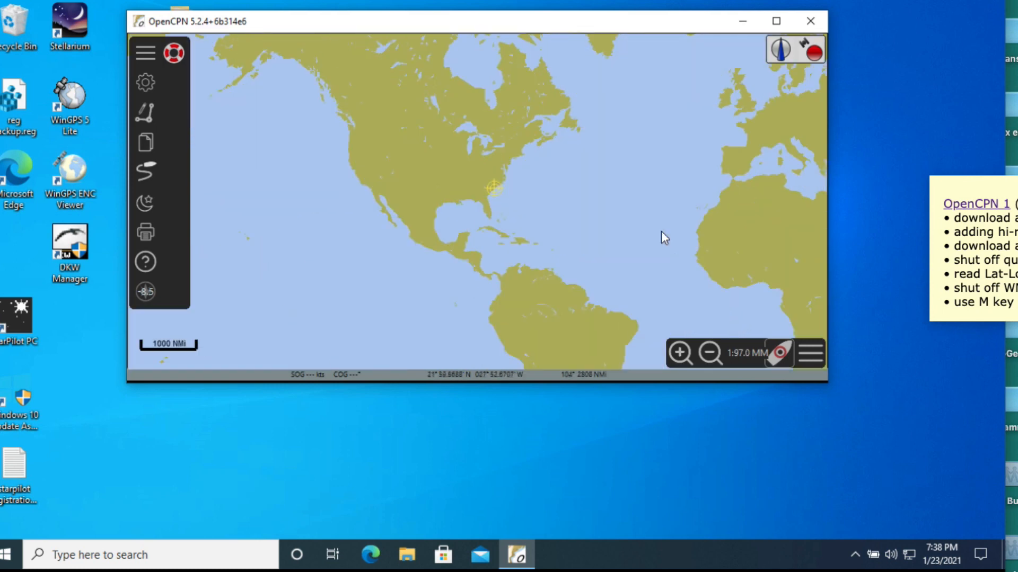
scroll(437, 144, up, 1)
scroll(437, 146, down, 1)
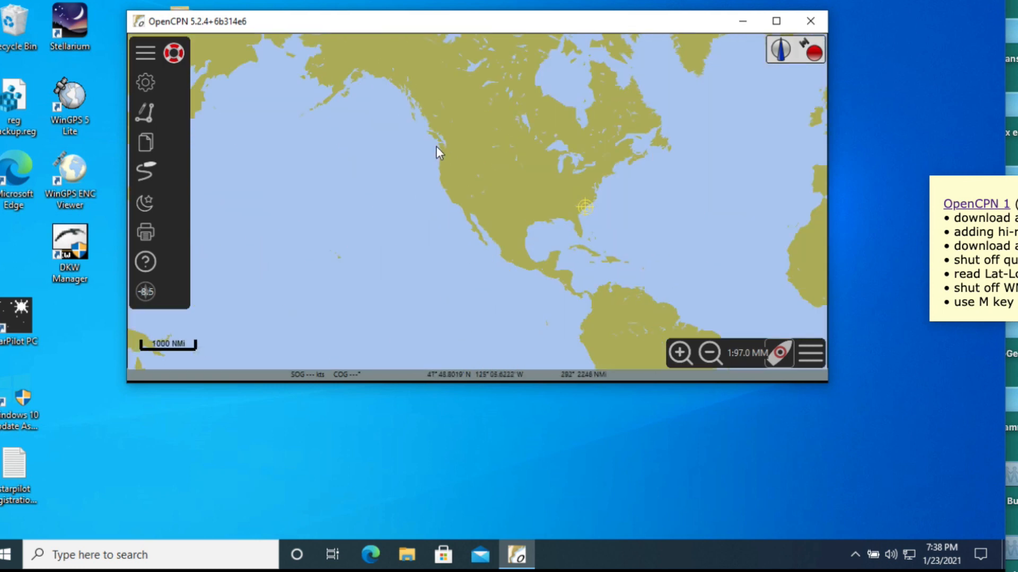
scroll(437, 146, up, 2)
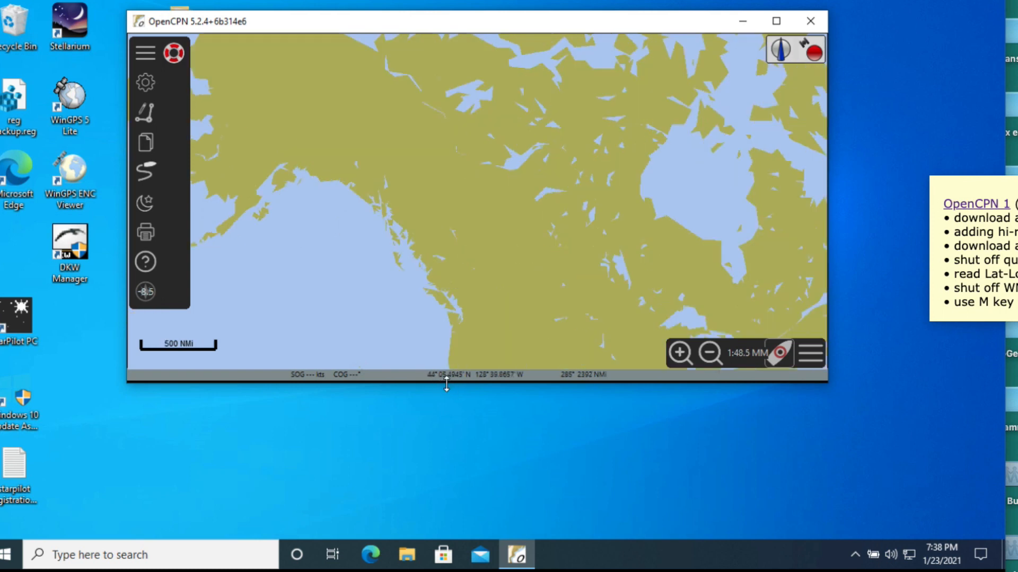
Make the OpenCPN window taller and examine the base map's coastline detail around Vancouver Island and Puget Sound.
drag(447, 378, 459, 504)
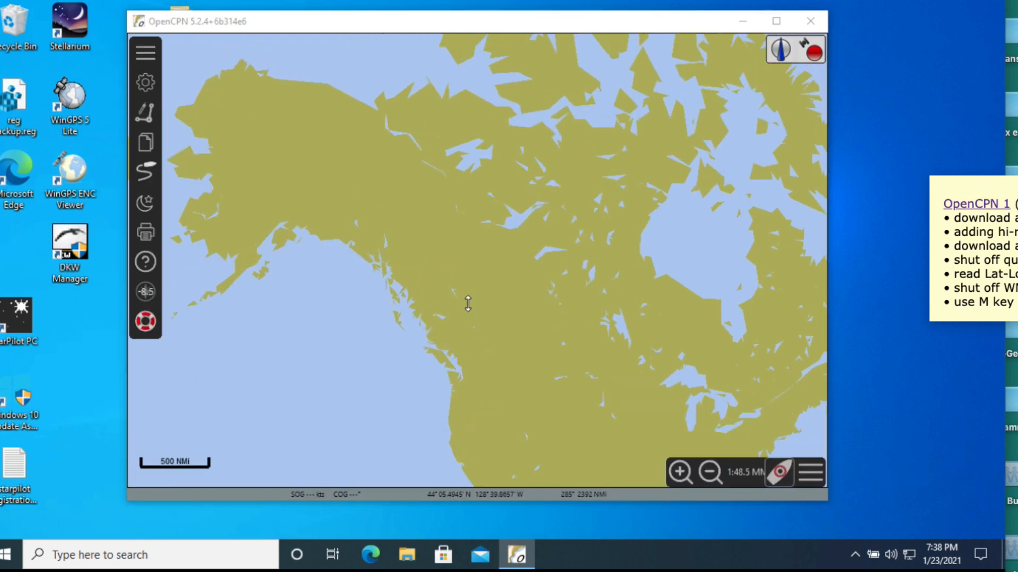
scroll(456, 395, up, 5)
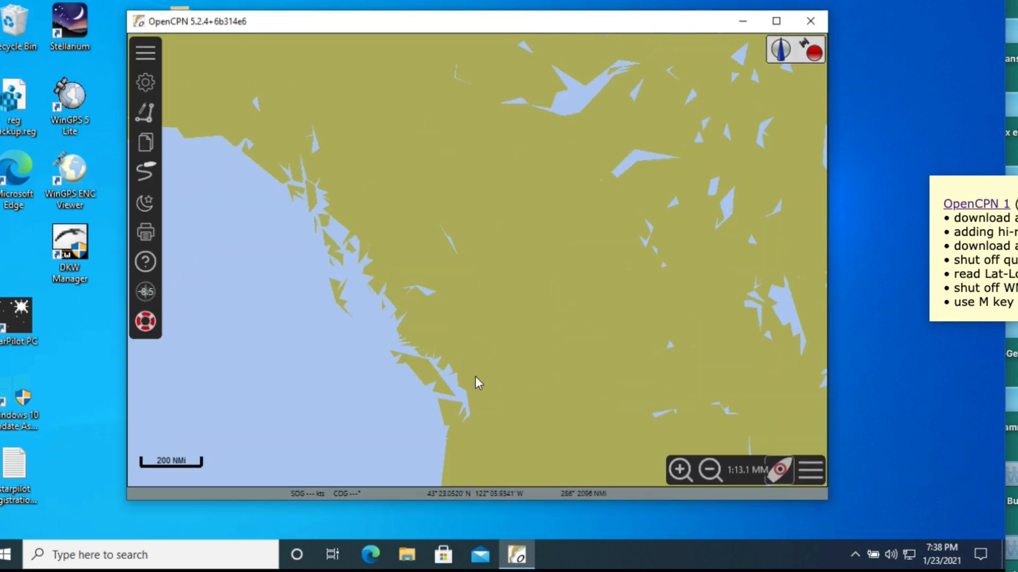
drag(414, 421, 282, 120)
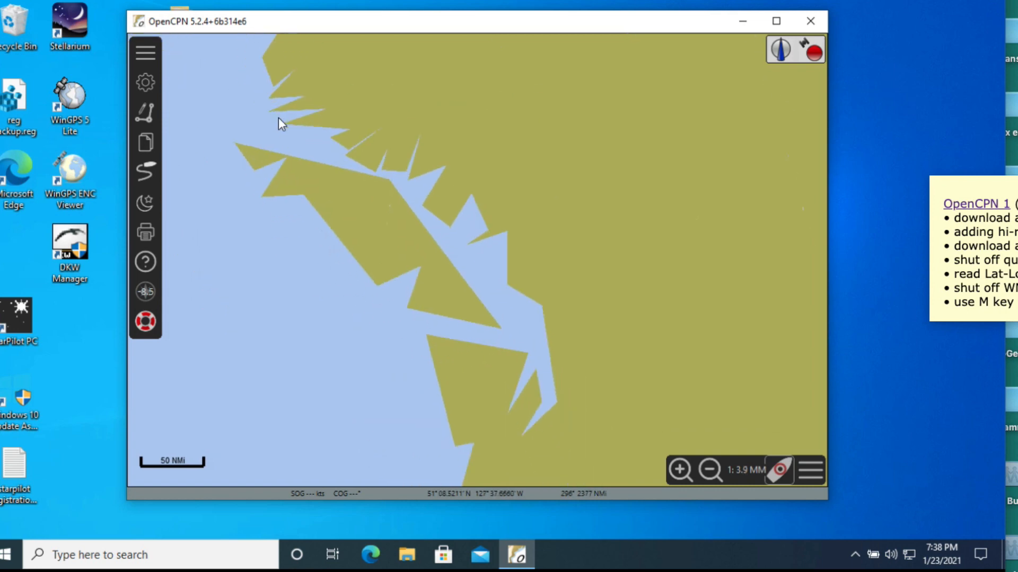
drag(502, 364, 445, 286)
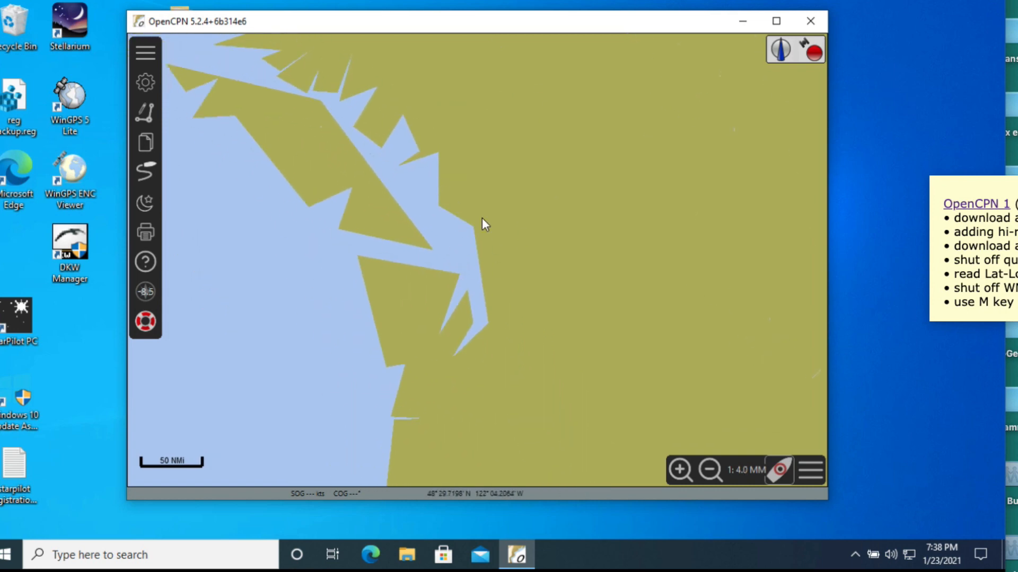
scroll(485, 326, down, 5)
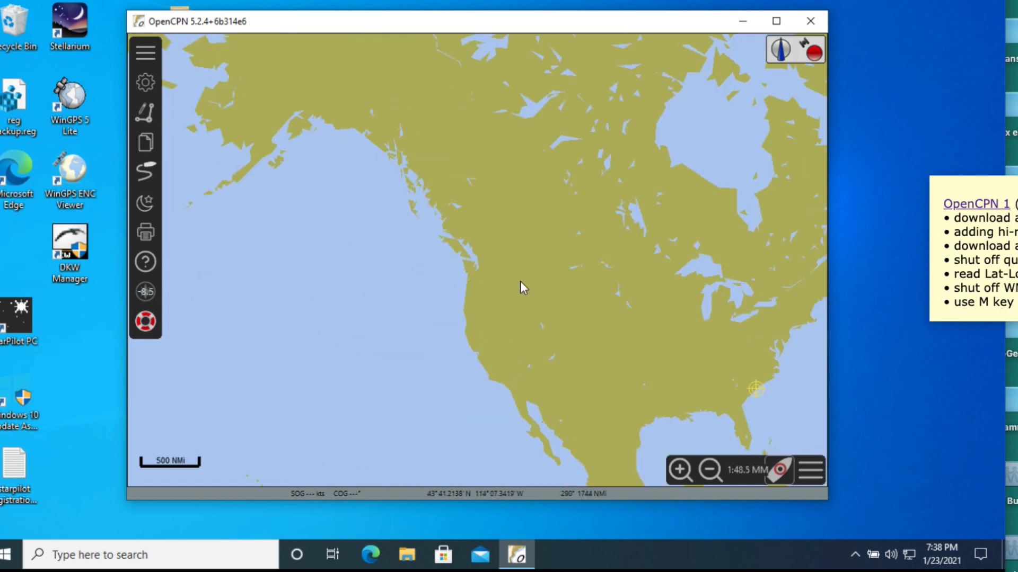
scroll(568, 328, up, 4)
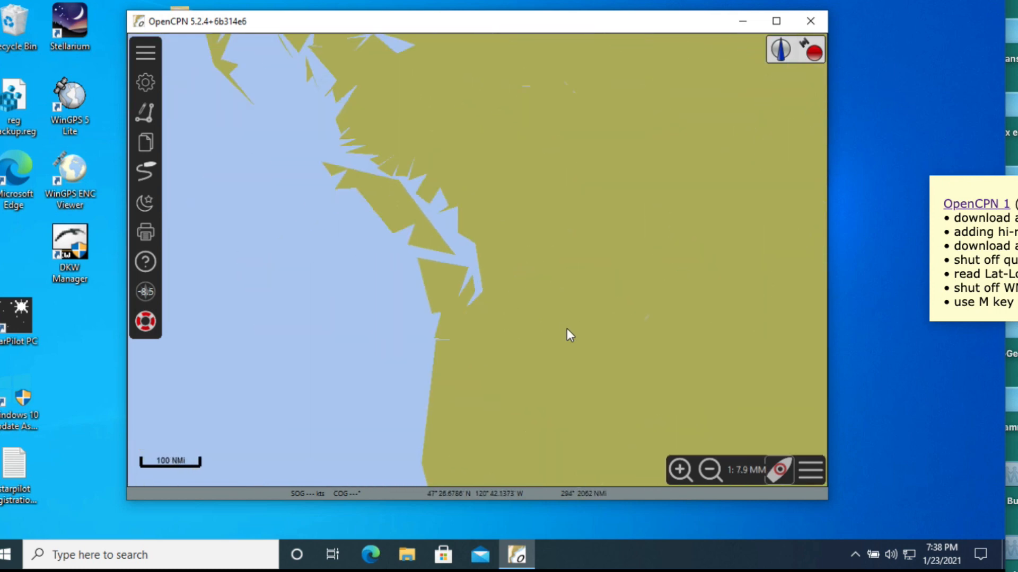
scroll(453, 249, up, 1)
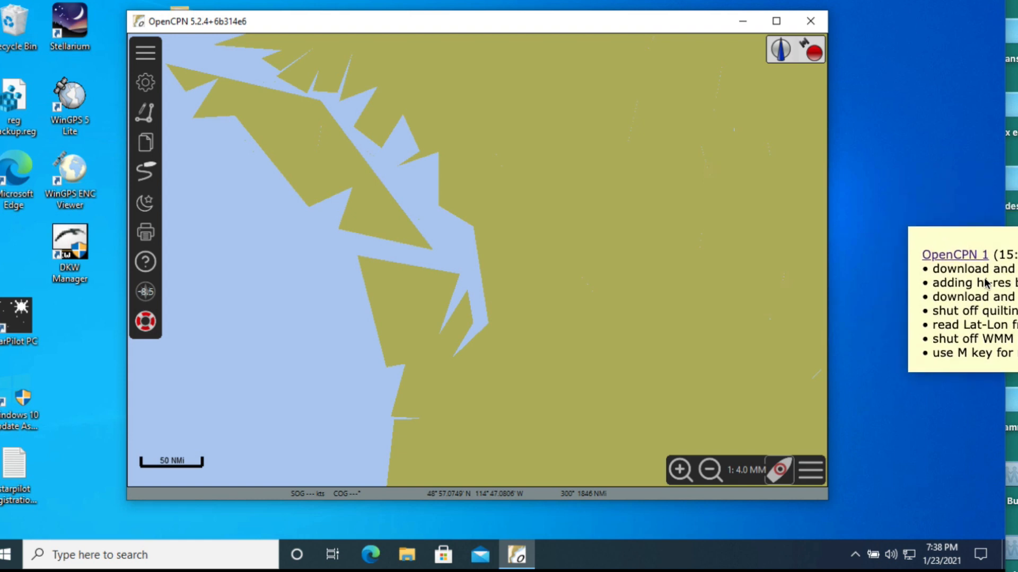
Look at the Options dialog and close it without changes, and try collapsing and expanding the main toolbar.
click(145, 83)
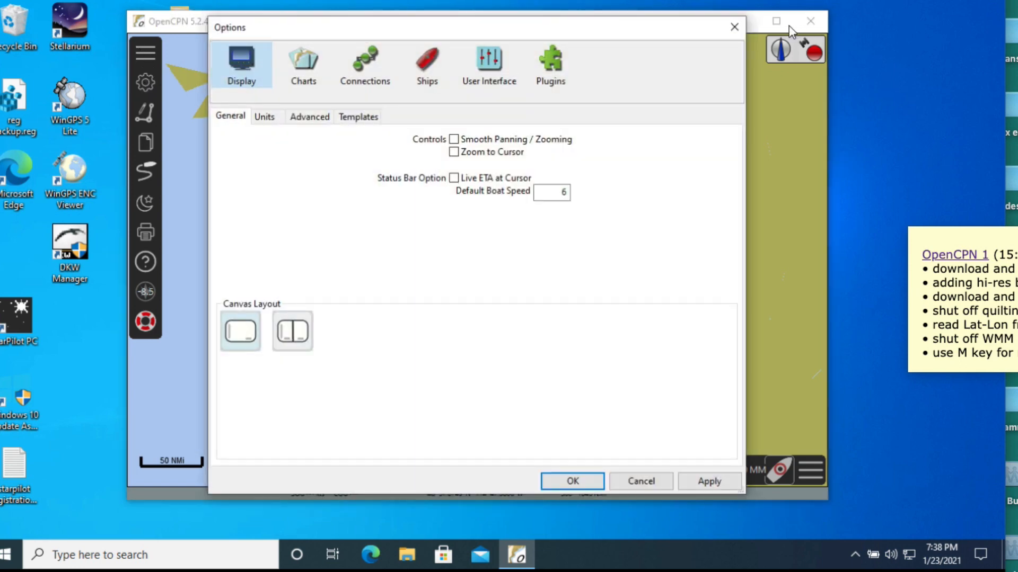
click(734, 26)
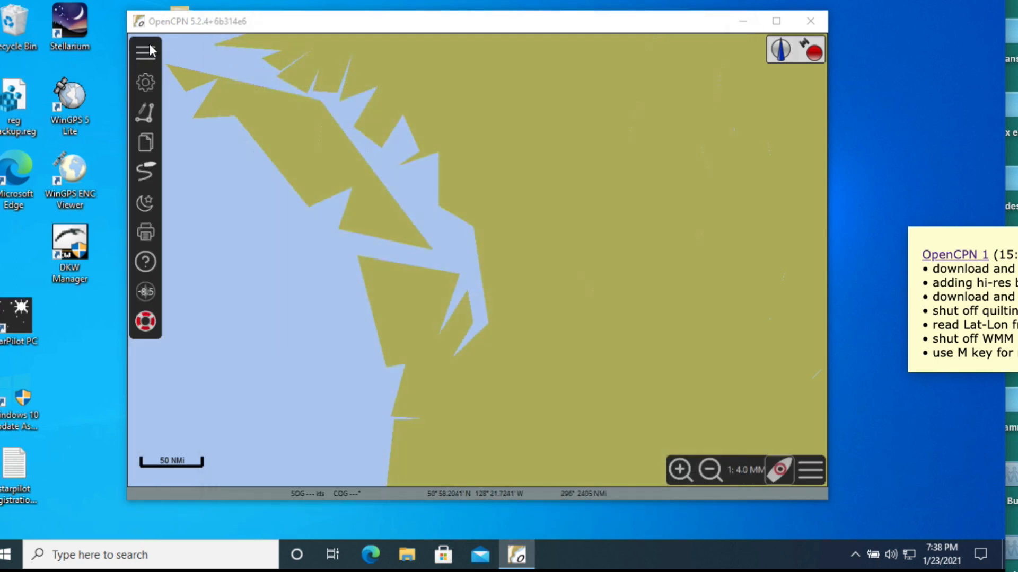
click(141, 51)
click(142, 51)
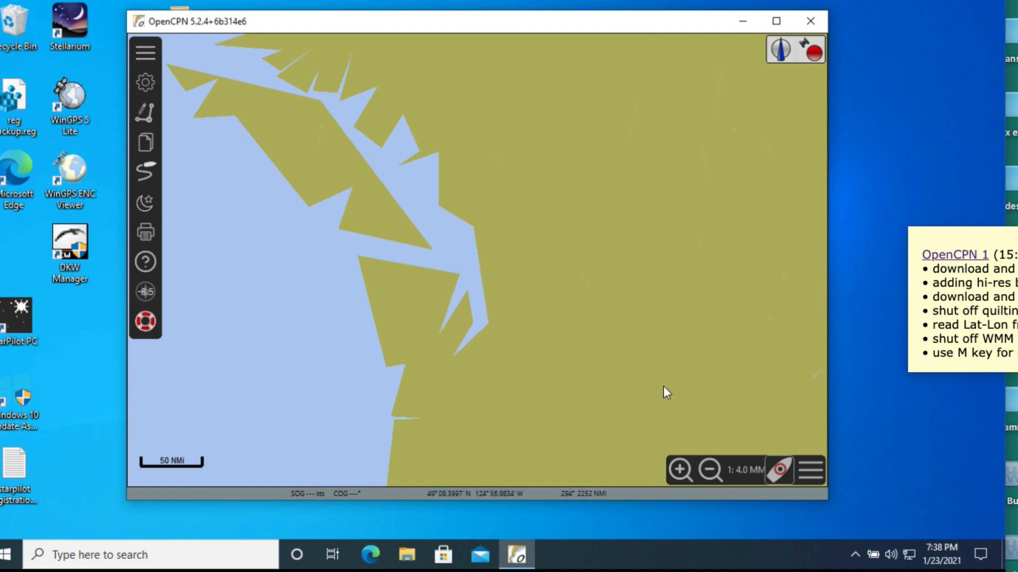
Turn off Enable Chart Quilting in the Chart Panel Options, review the remaining settings and close the options.
click(808, 467)
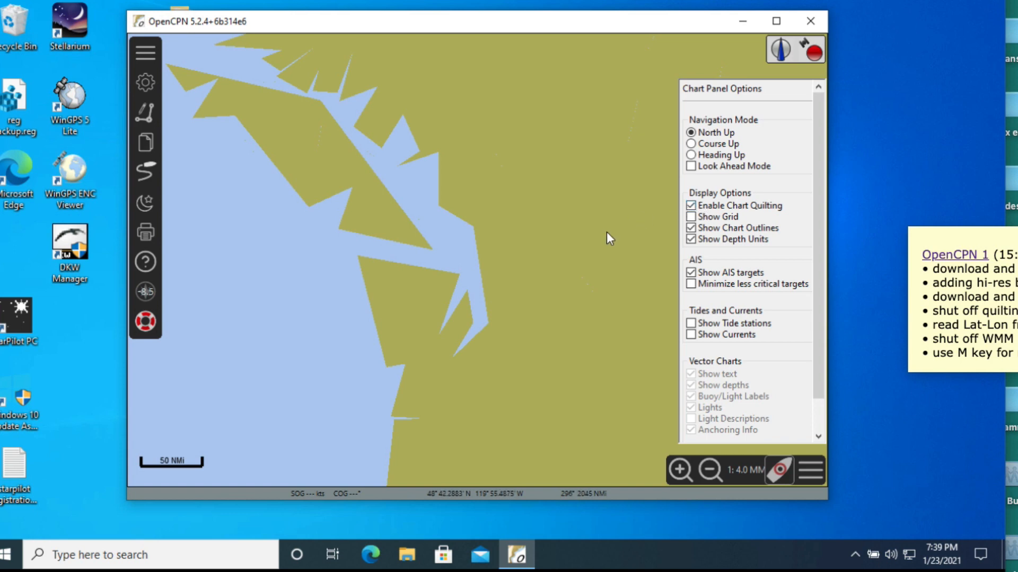
click(691, 206)
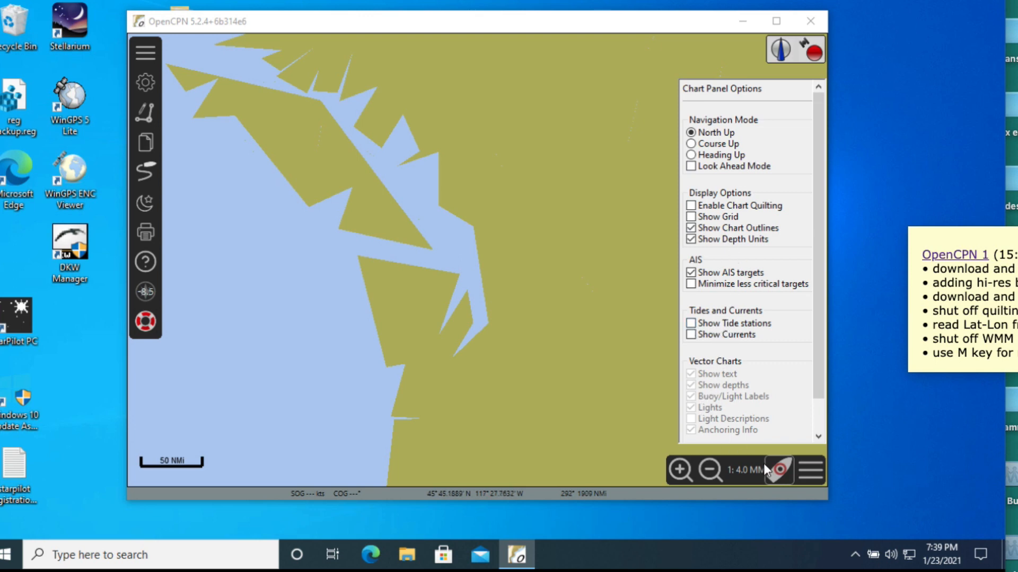
scroll(773, 335, down, 1)
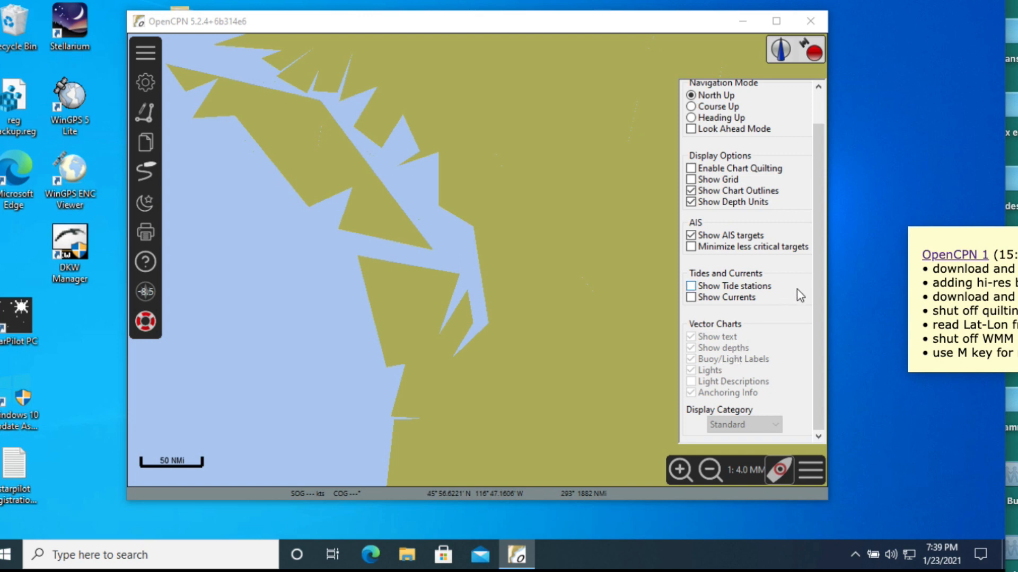
click(818, 470)
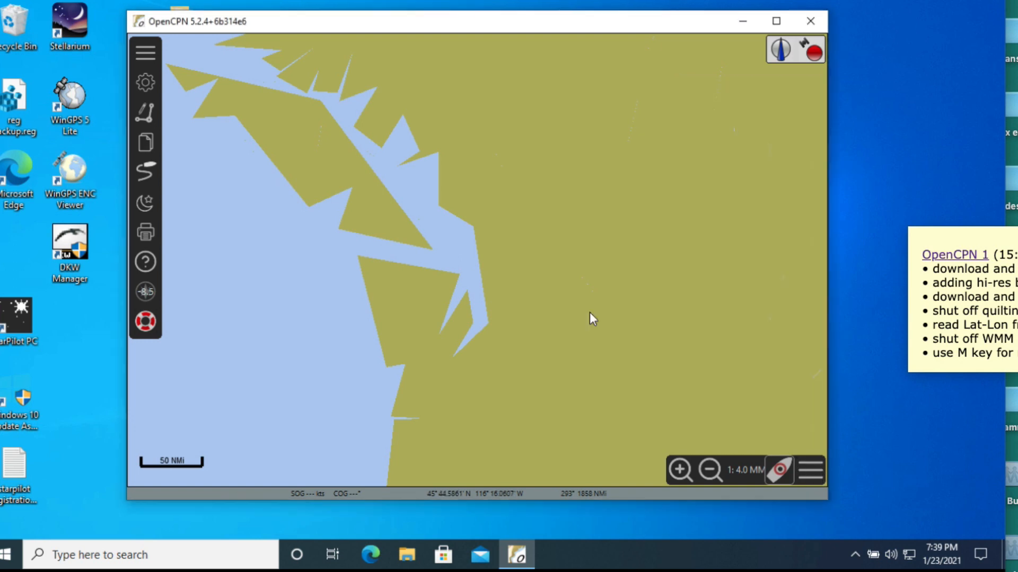
Open the Chart Downloader in the chart options and start adding a new chart catalog.
click(144, 83)
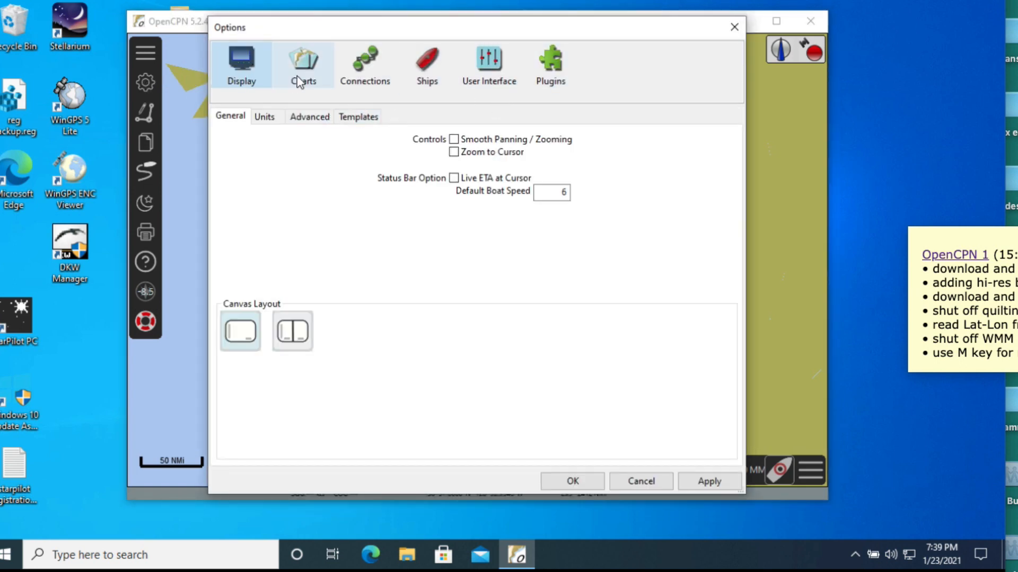
click(306, 61)
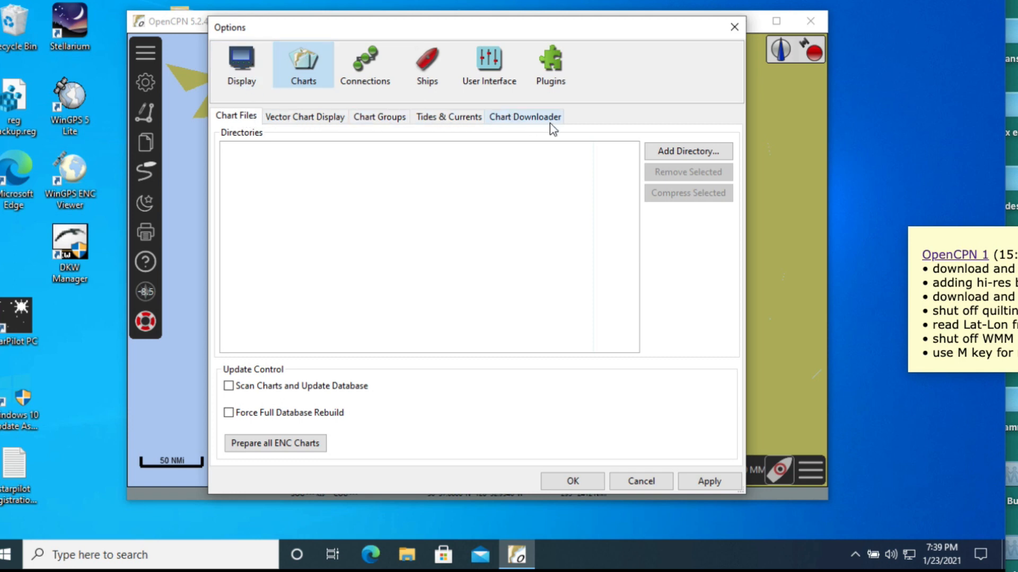
click(526, 116)
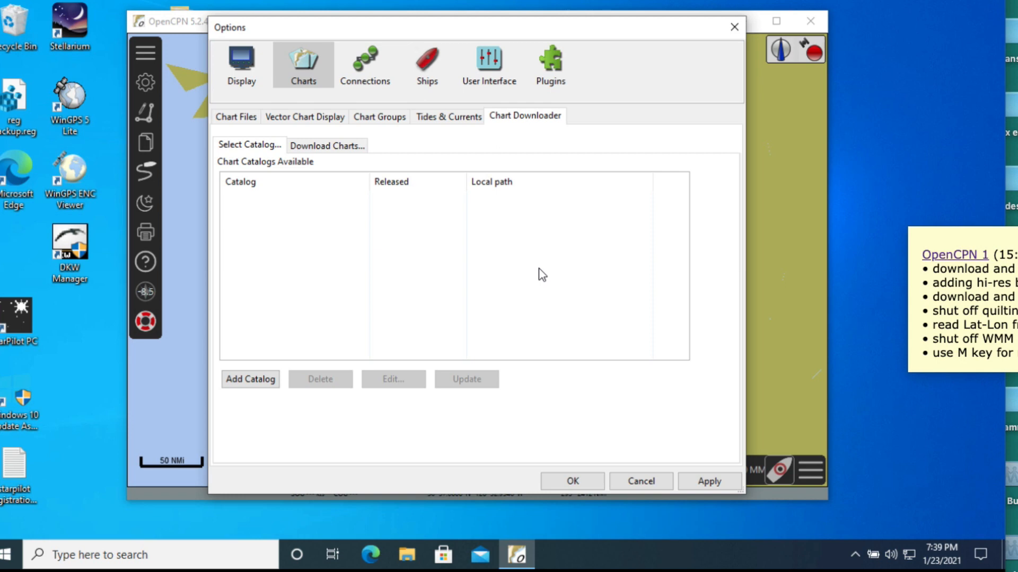
click(326, 147)
click(257, 145)
click(251, 381)
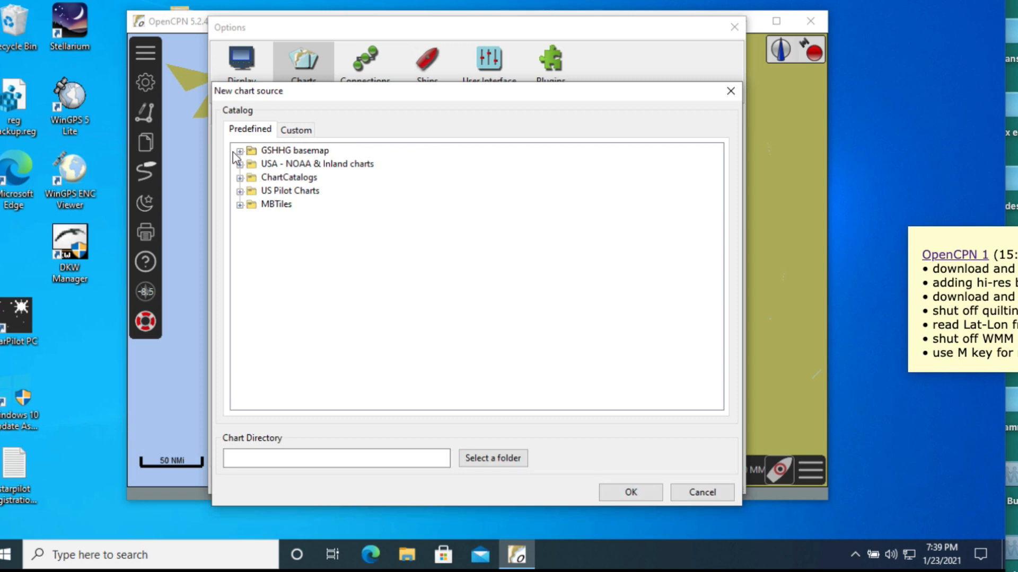
Select All GSHHG basemaps under GSHHG basemap as the predefined catalog.
click(290, 151)
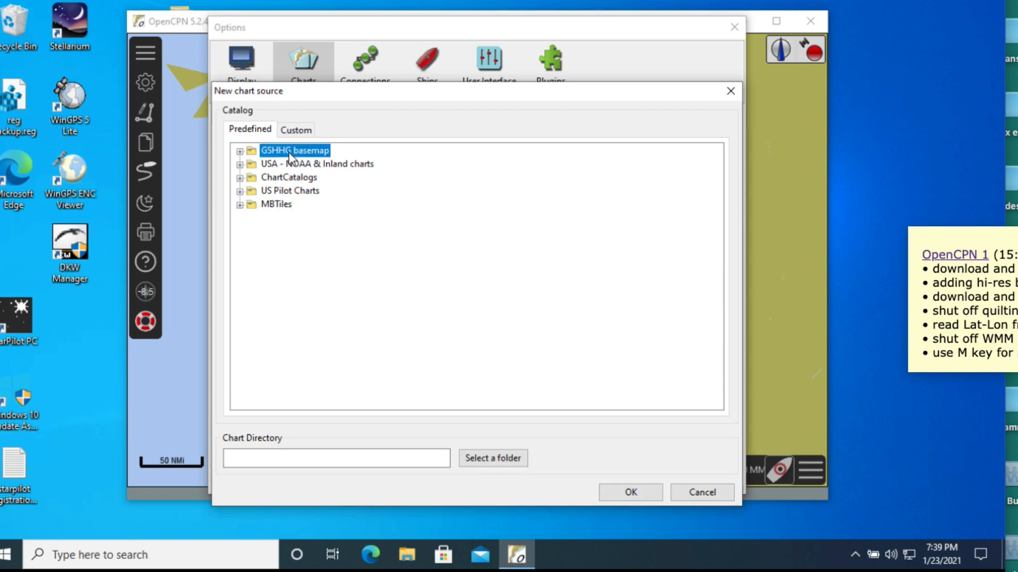
click(240, 151)
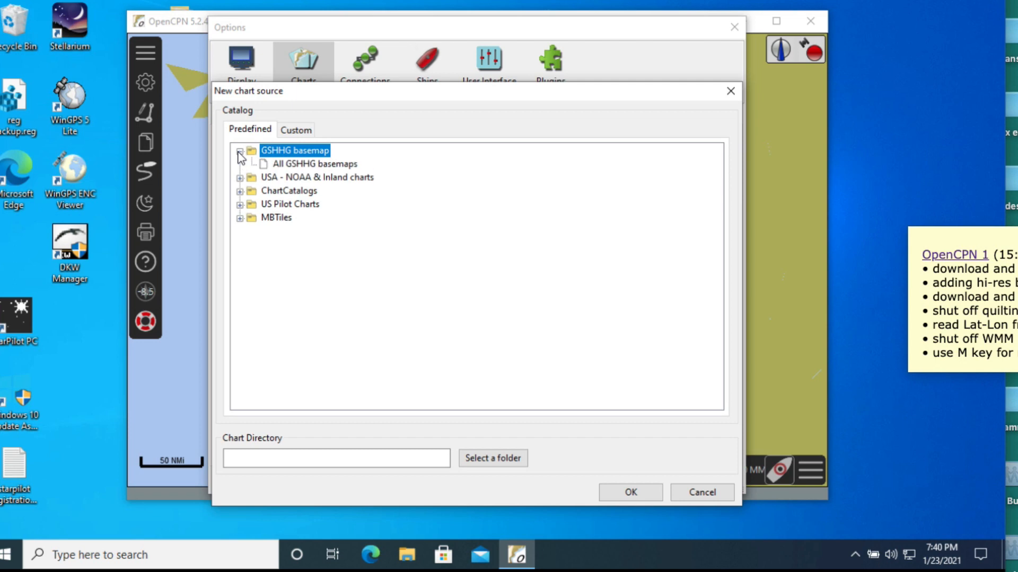
click(289, 164)
click(285, 152)
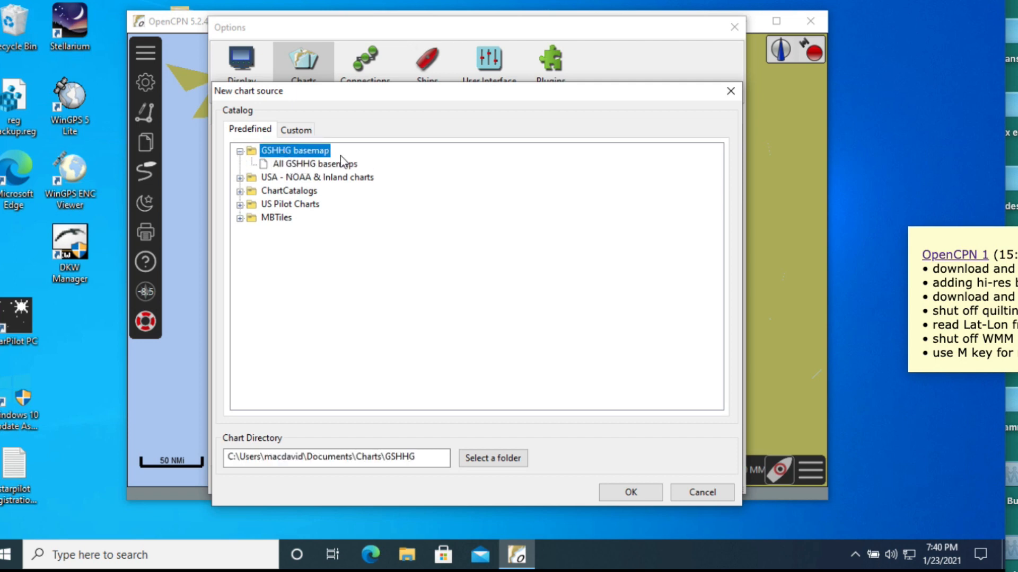
click(300, 164)
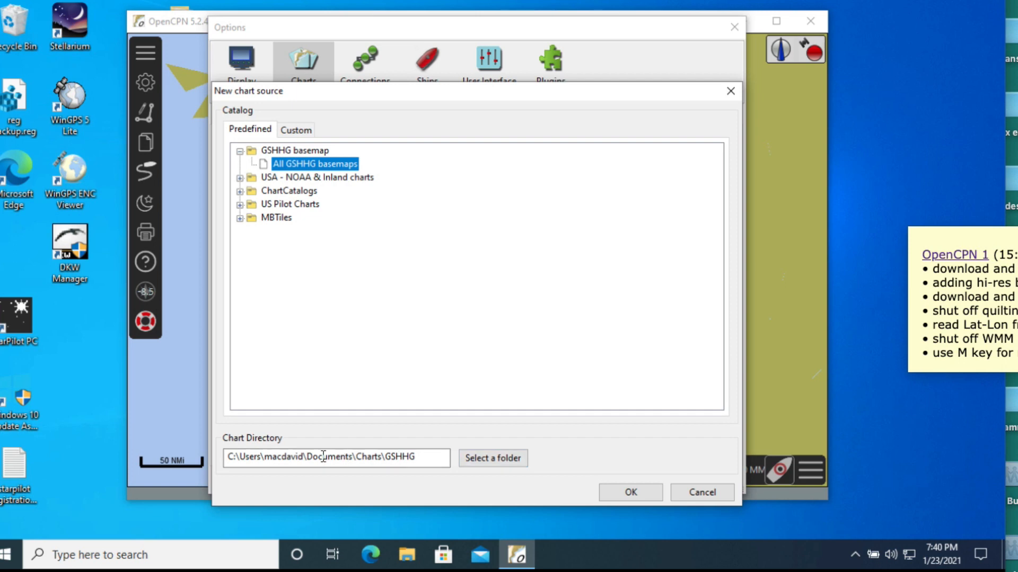
Edit the catalog's chart directory so its path uses Downloads\Charts\GSHHG within the user's folder.
mouse_move(322, 457)
mouse_down()
mouse_move(358, 459)
mouse_move(333, 457)
mouse_up()
click(342, 459)
key(BackSpace)
key(BackSpace)
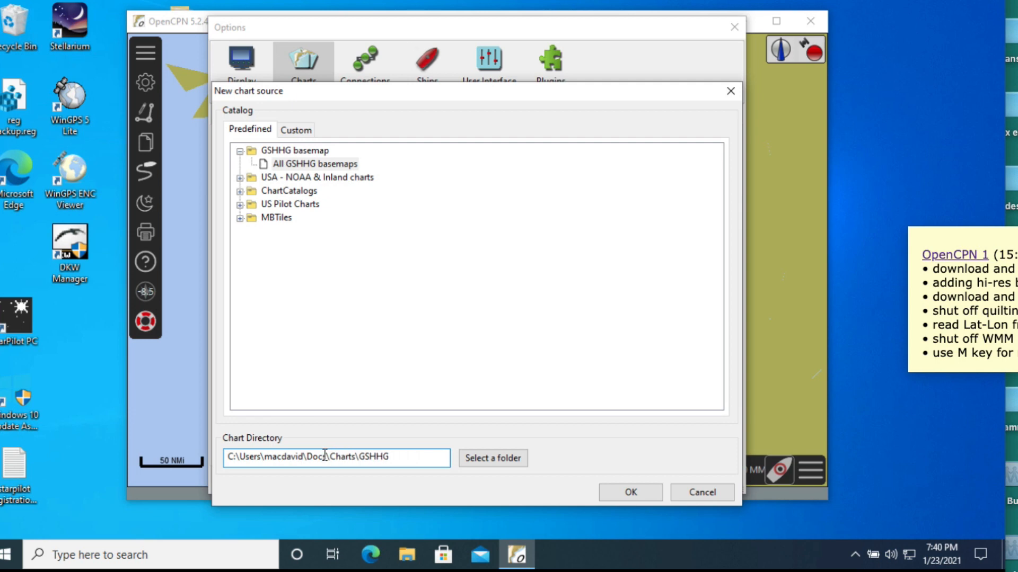
text(wn)
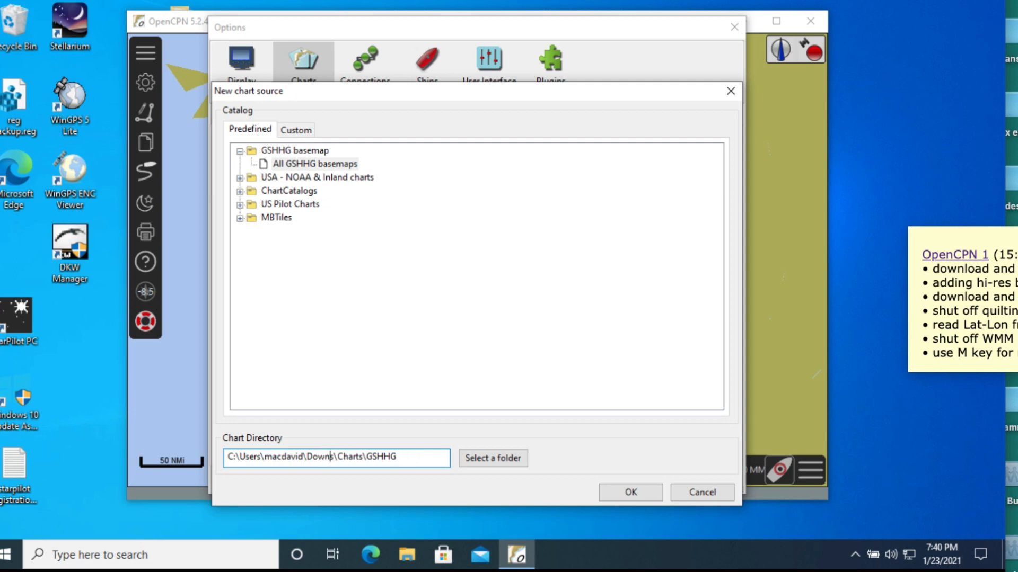
text(load)
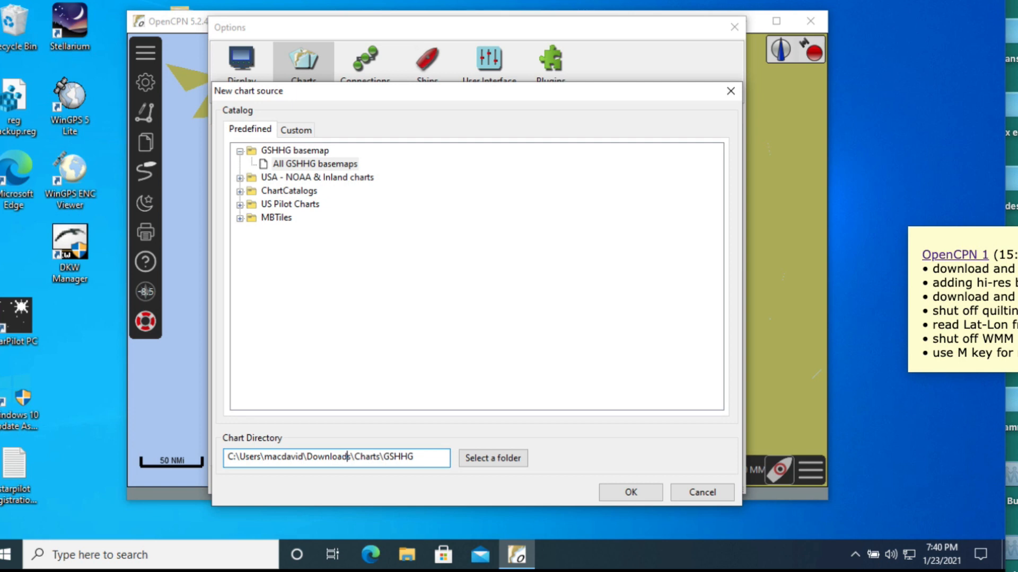
text(s)
key(Delete)
key(Right)
key(Right)
drag(440, 457, 226, 457)
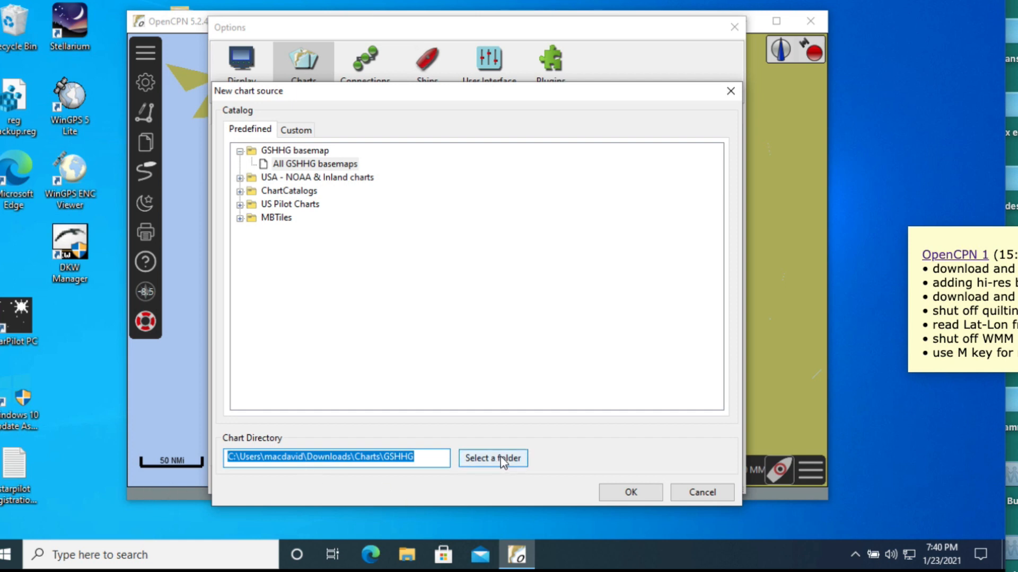
click(424, 455)
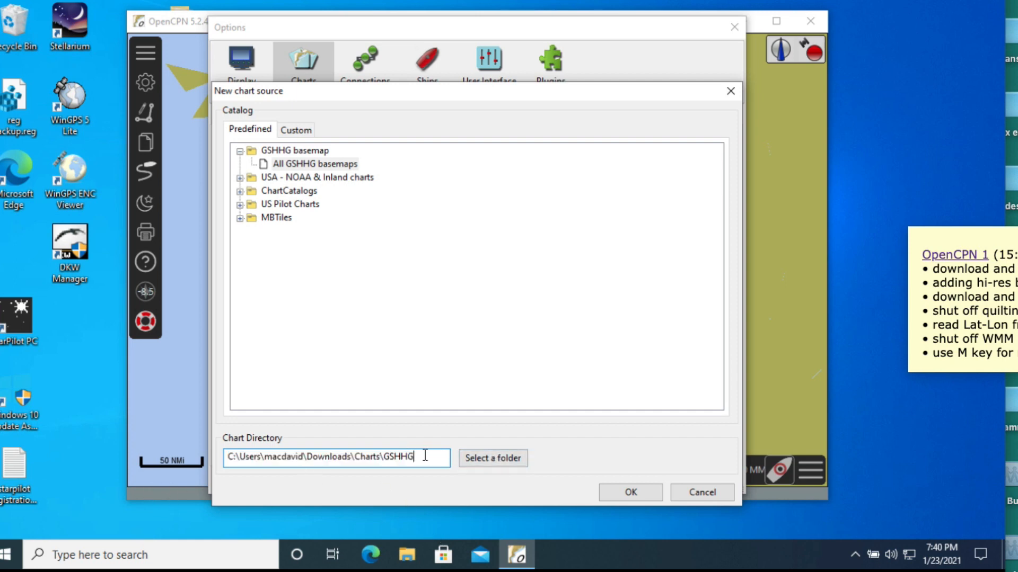
drag(381, 456, 435, 465)
Browse to the Charts folder in Downloads to check the storage location, and cancel the folder selection.
click(488, 458)
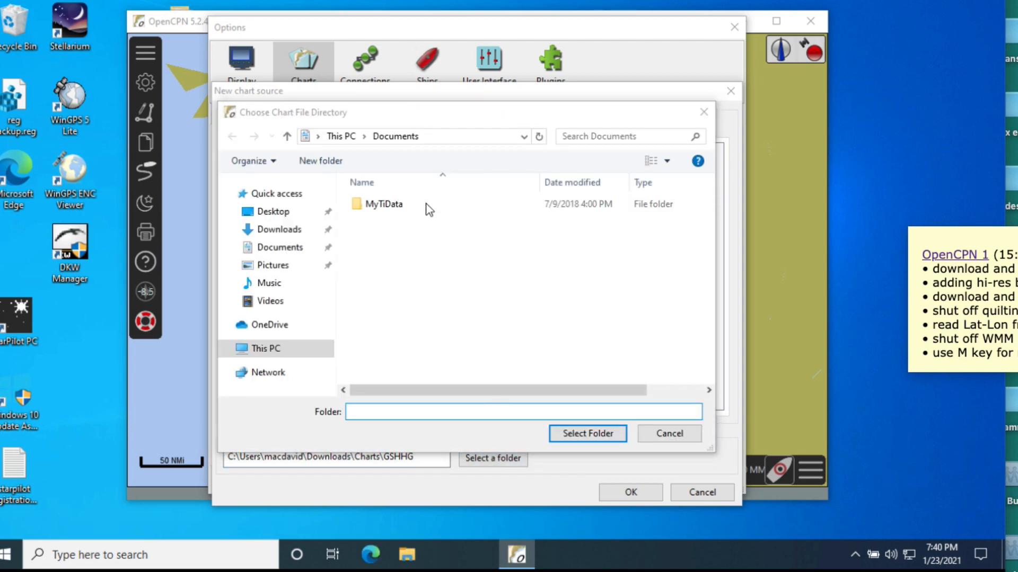
click(267, 229)
click(375, 227)
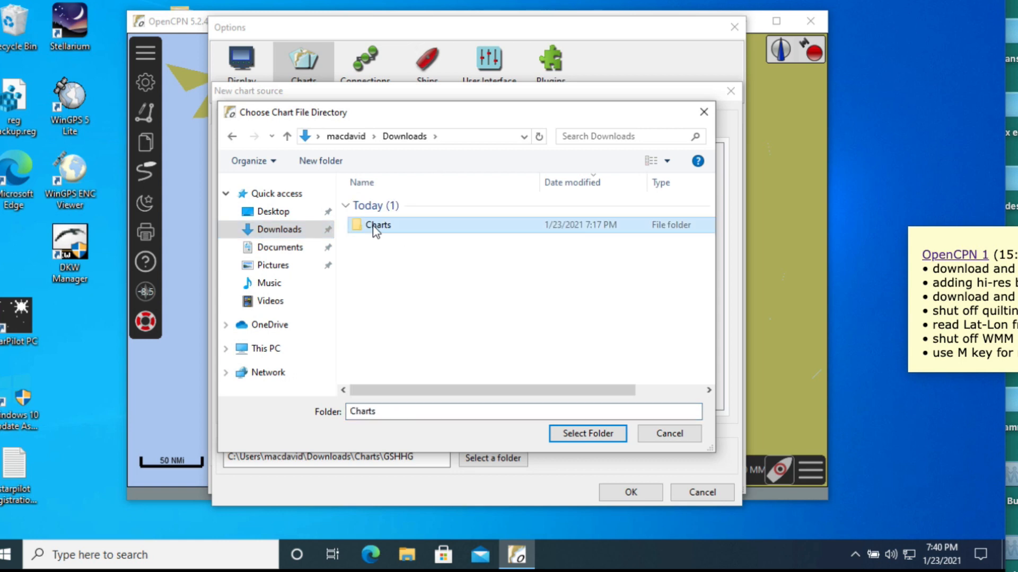
double_click(374, 226)
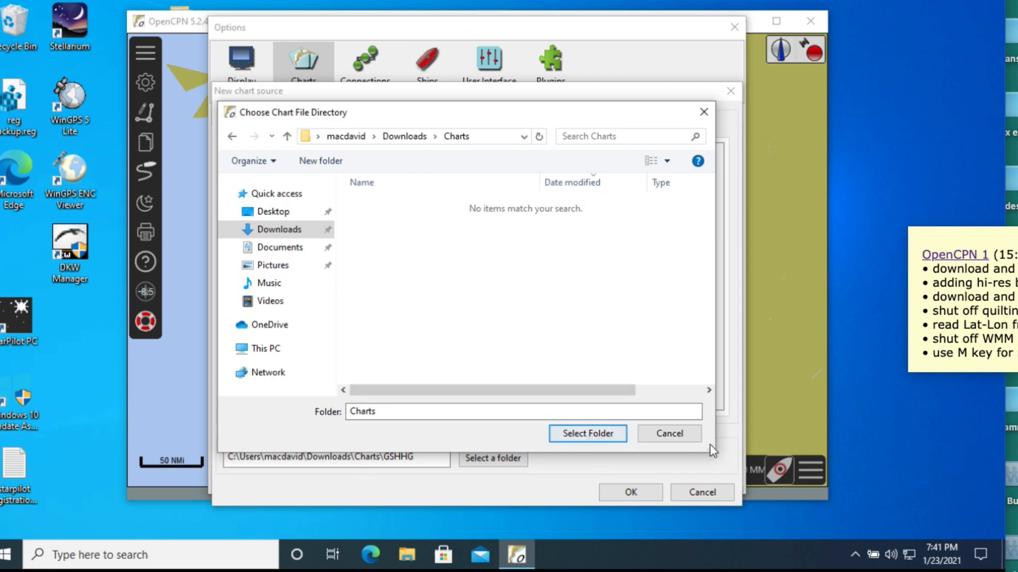
click(668, 434)
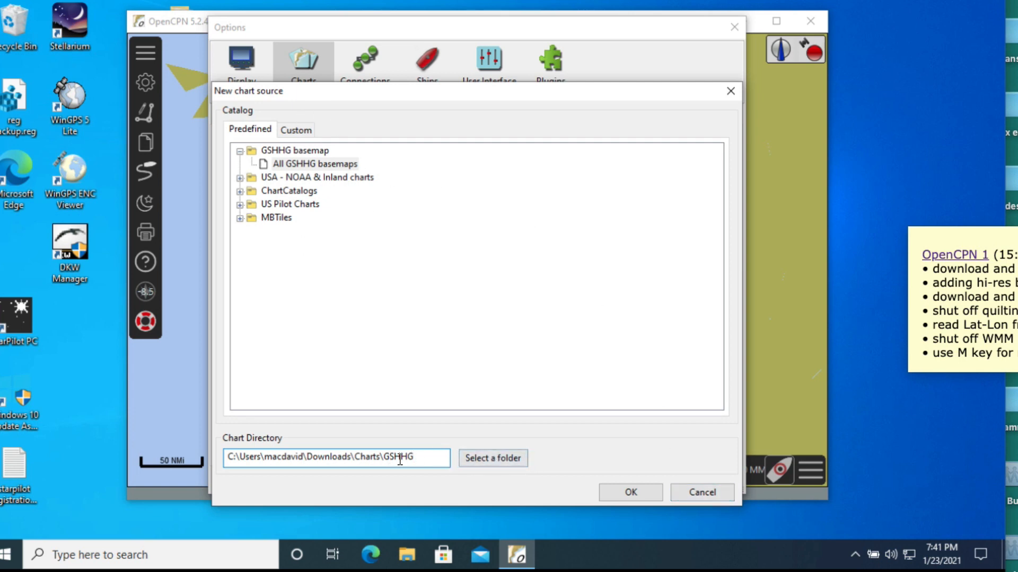
Add the GSHHG basemaps catalog and update it, widening the Released column of the catalog list.
click(630, 492)
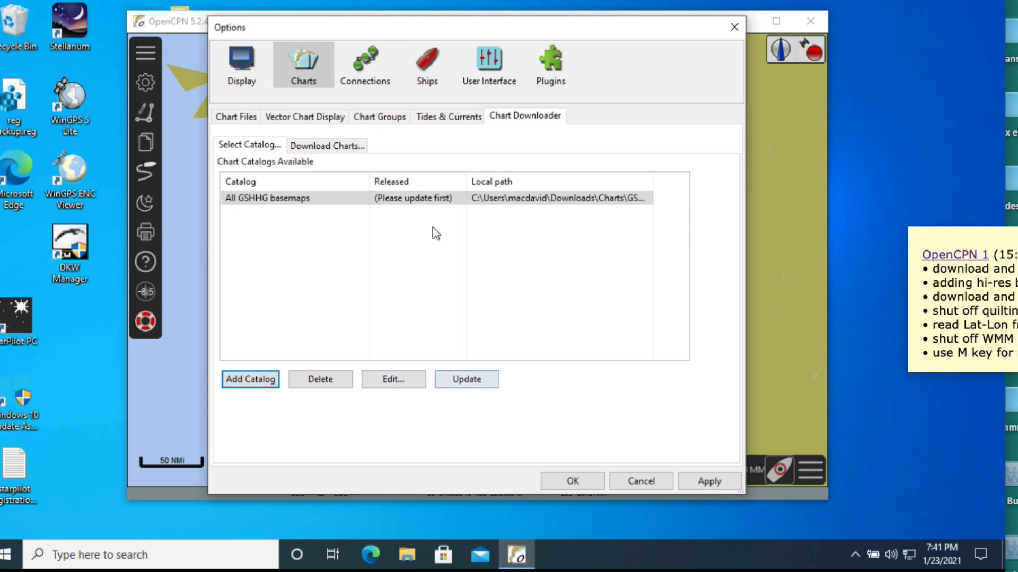
click(468, 387)
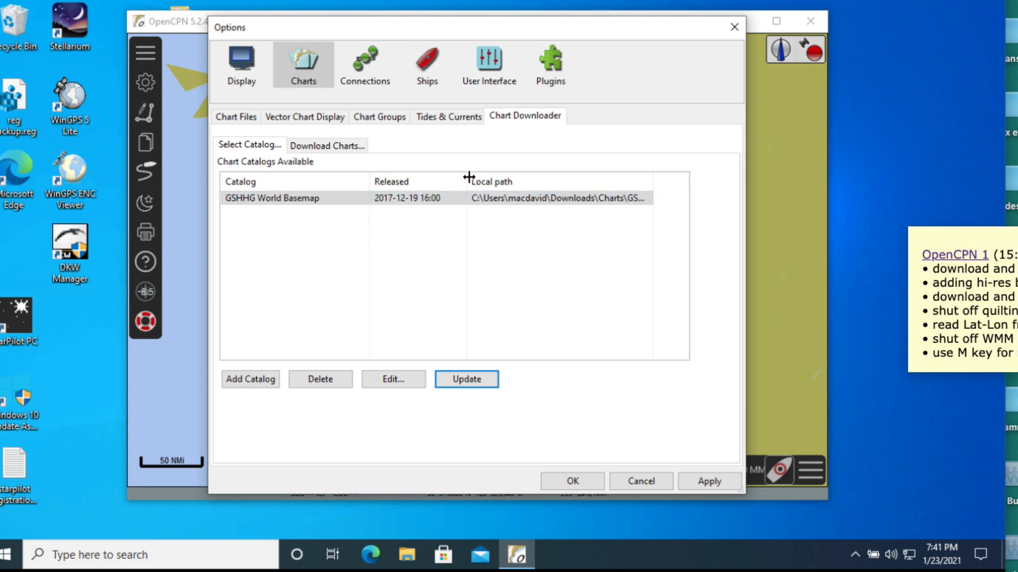
drag(467, 179, 493, 179)
click(387, 200)
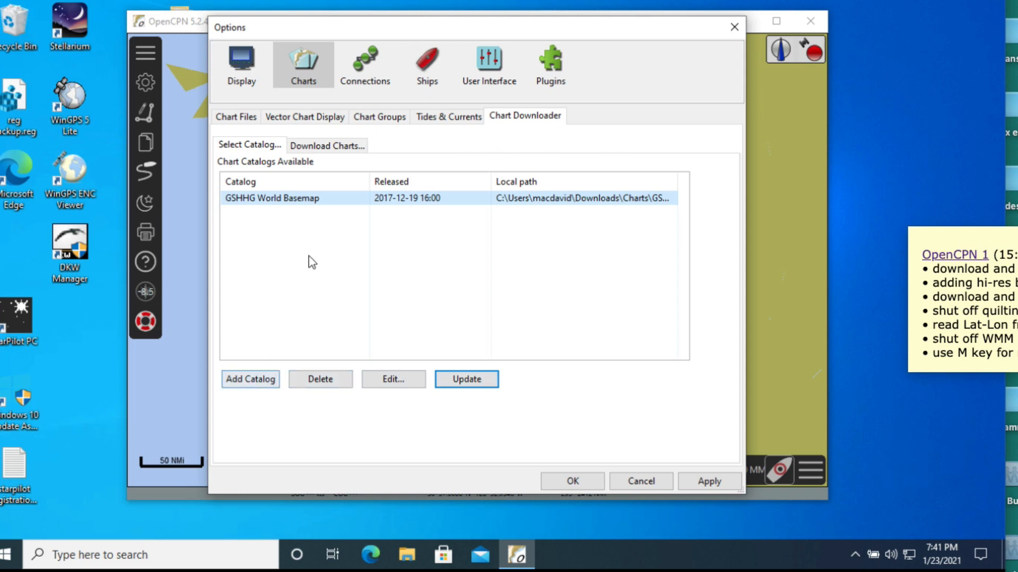
Exclude the Crude, Low, Intermediate and High resolution coastal polygons and download only the Full resolution (38MB) chart.
click(331, 146)
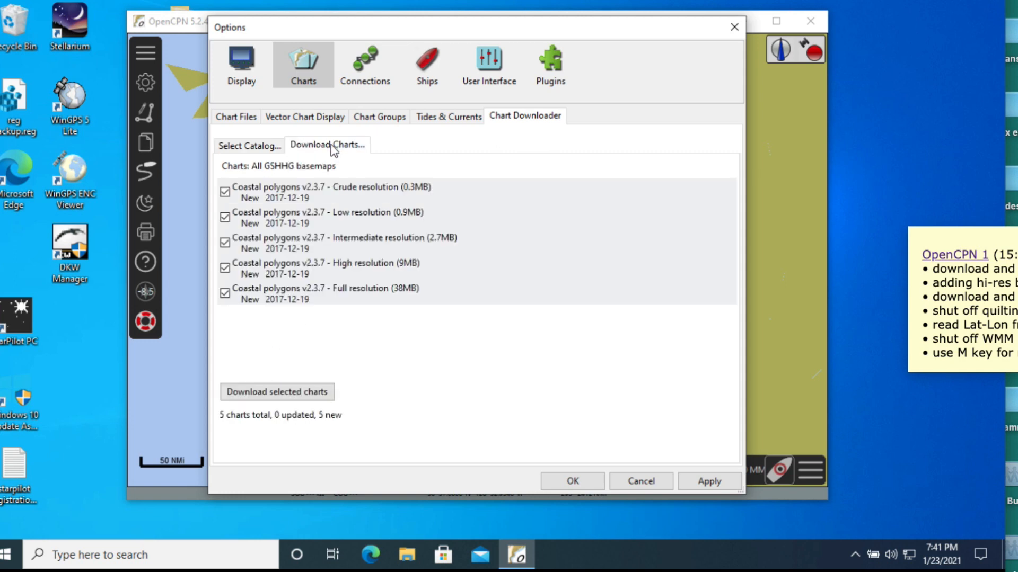
click(225, 192)
click(225, 217)
click(224, 243)
click(225, 268)
click(281, 401)
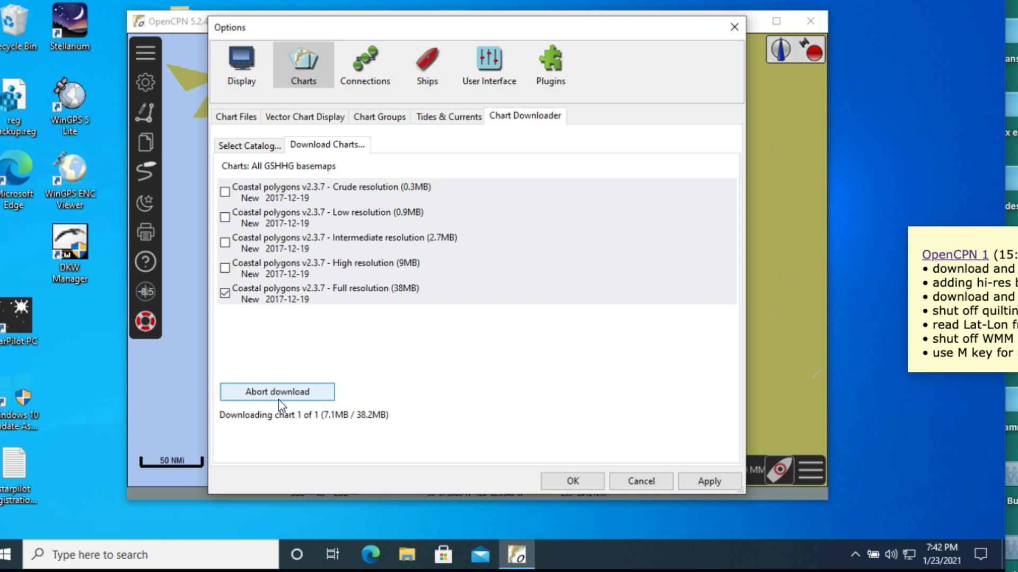
Move the Options dialog aside to view the base map behind it, and move it back over the map.
drag(296, 27, 611, 30)
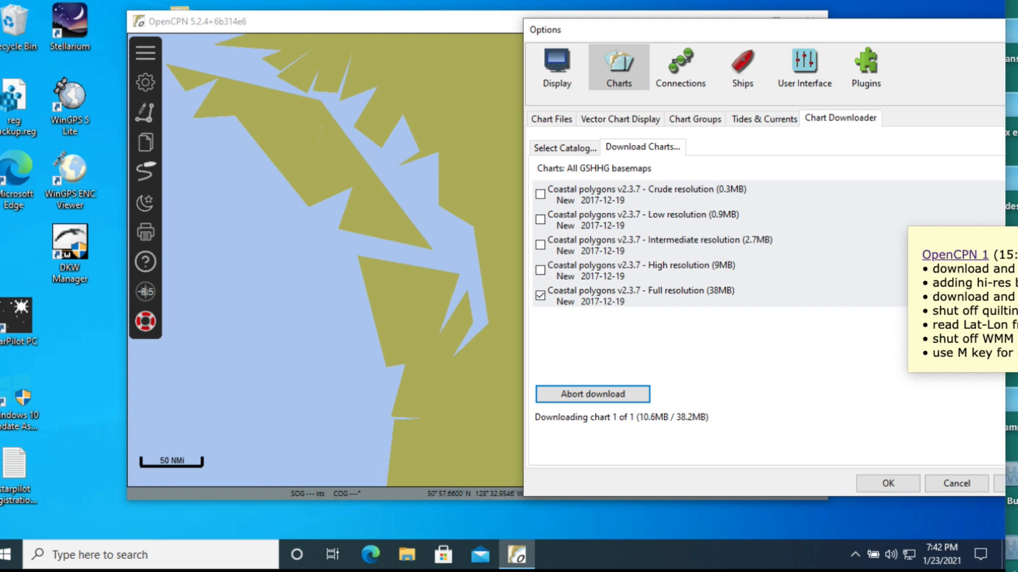
drag(734, 32, 442, 28)
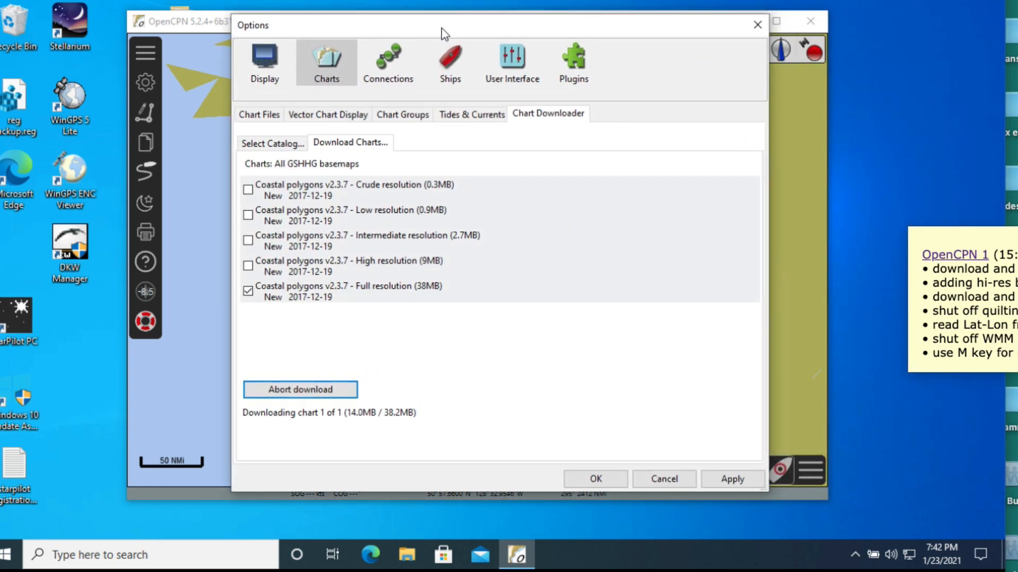
drag(342, 29, 340, 21)
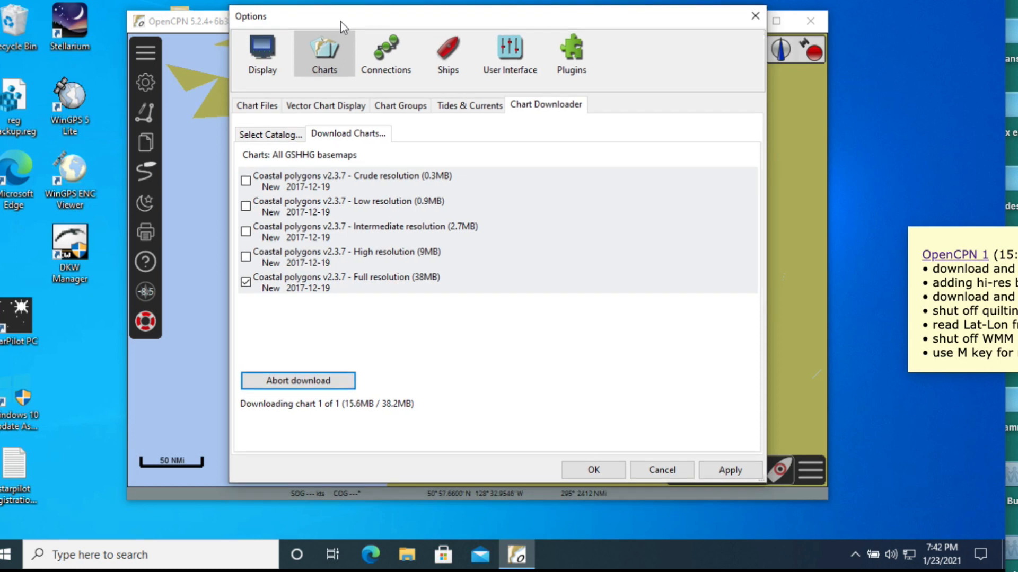
drag(664, 18, 661, 28)
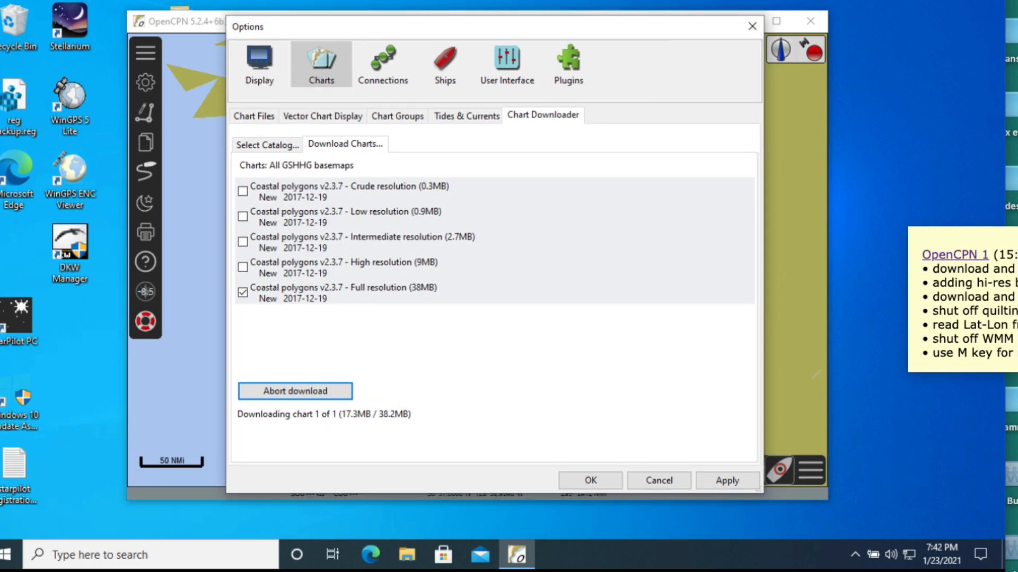
Accept the options once the download finishes and examine the coastline around Puget Sound and the Washington coast.
click(708, 0)
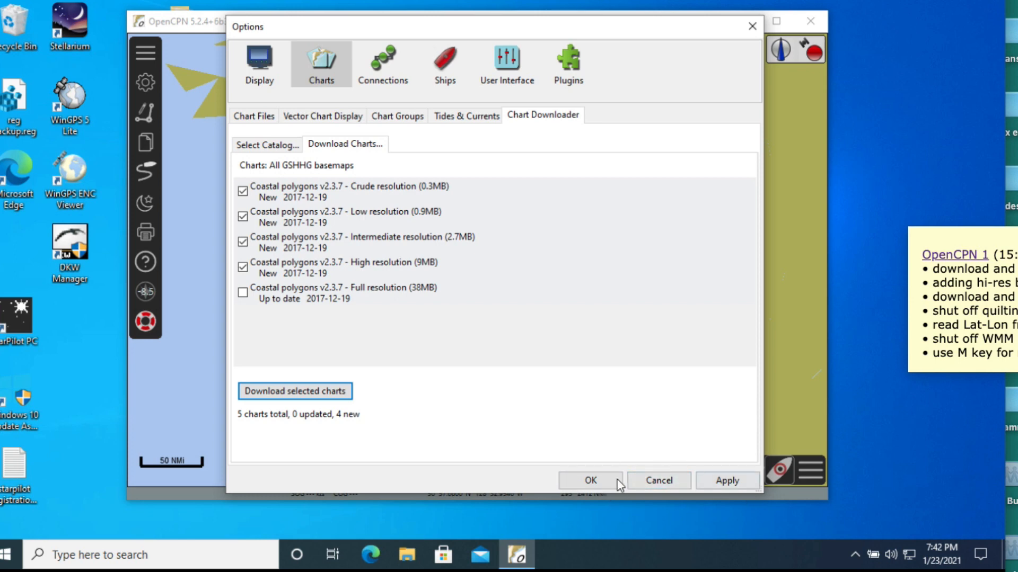
click(592, 481)
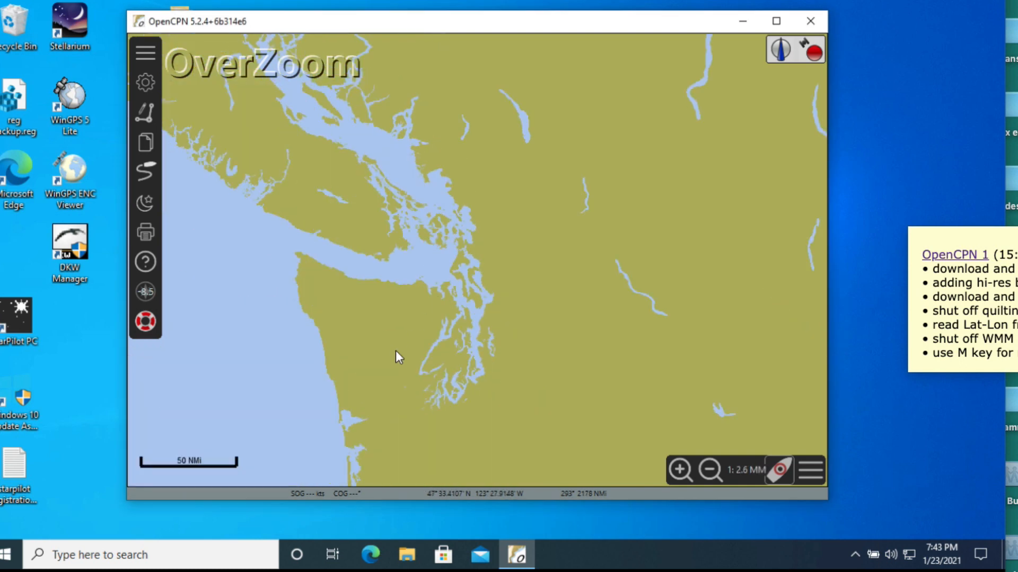
drag(391, 352, 435, 294)
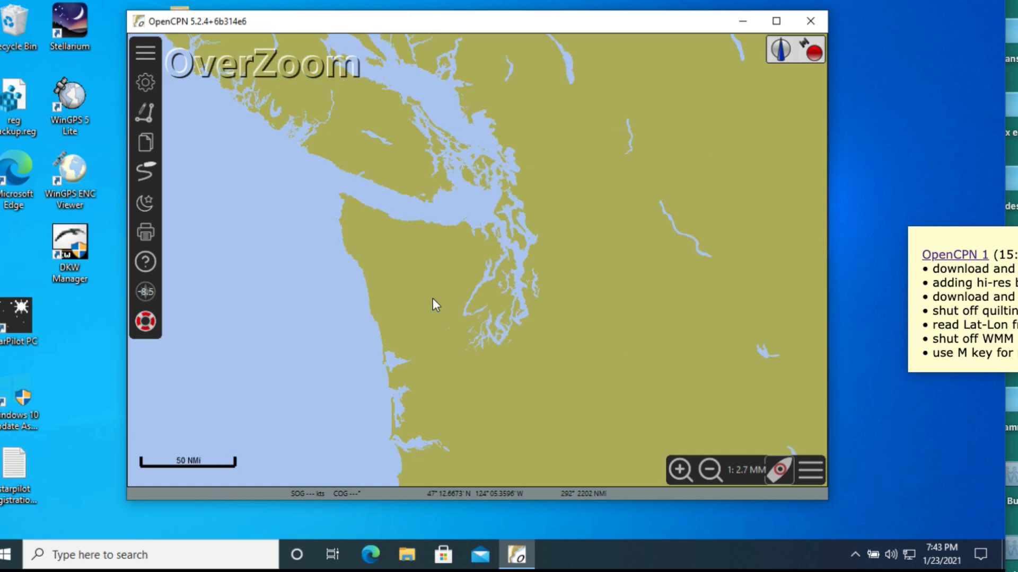
Reopen the chart options and compare the Chart Files directory list with the Chart Downloader's GSHHG basemap list.
click(145, 80)
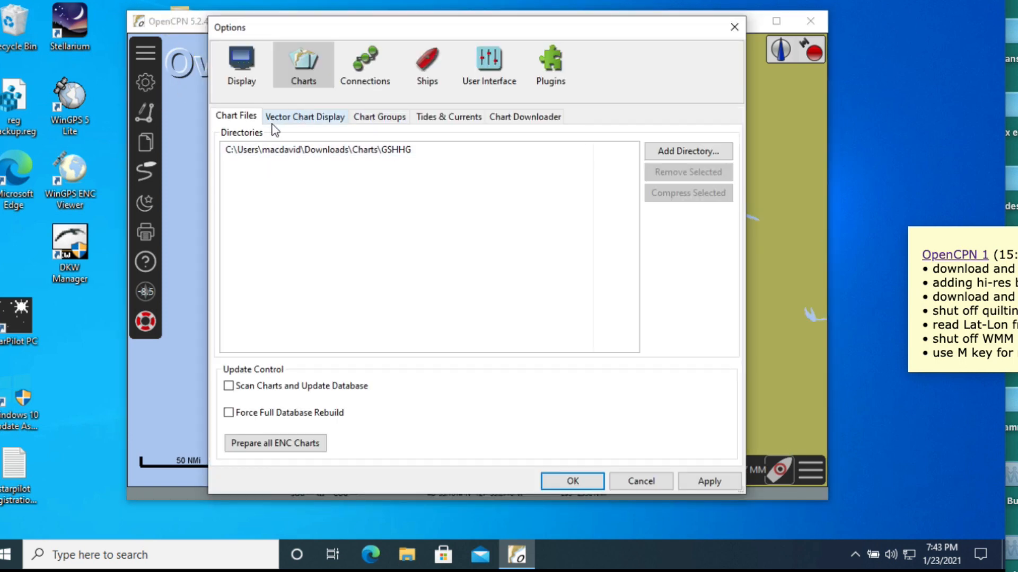
click(223, 115)
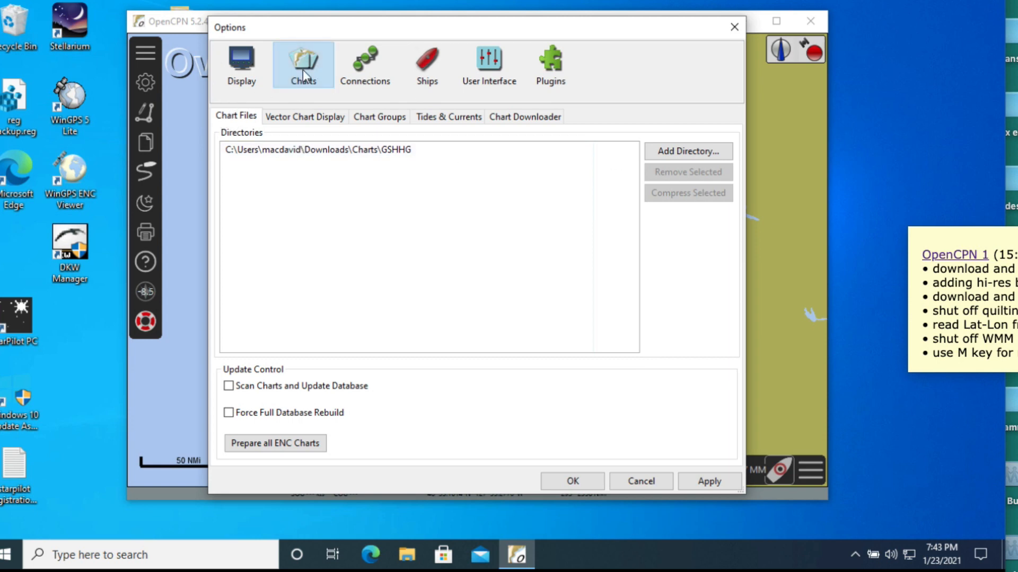
click(550, 118)
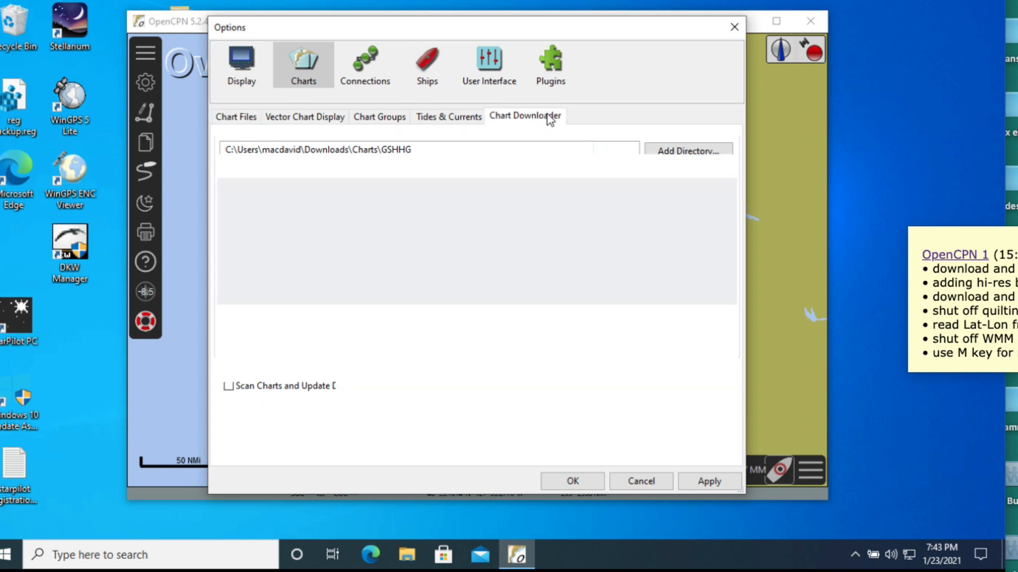
click(245, 116)
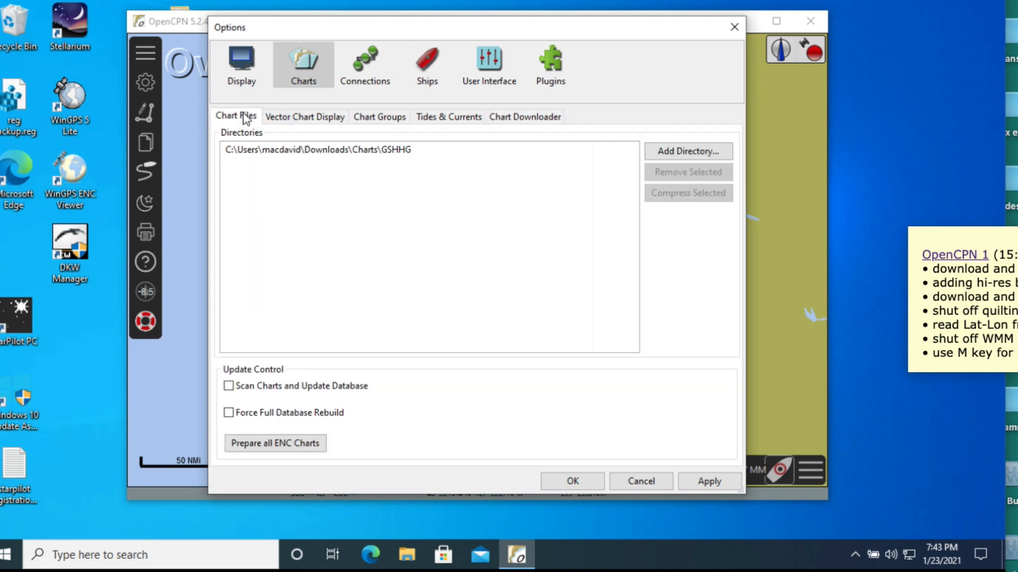
click(522, 115)
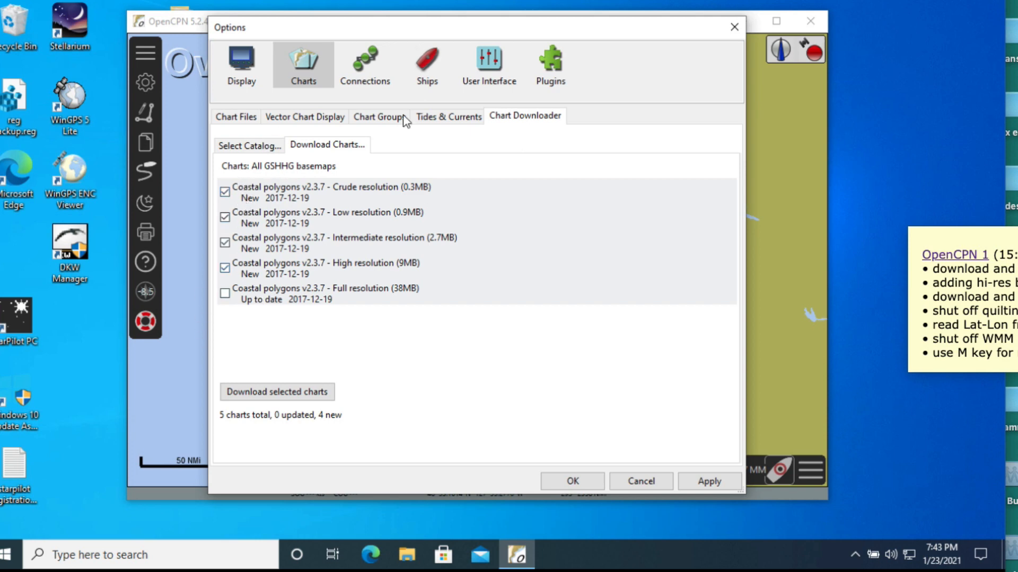
click(231, 118)
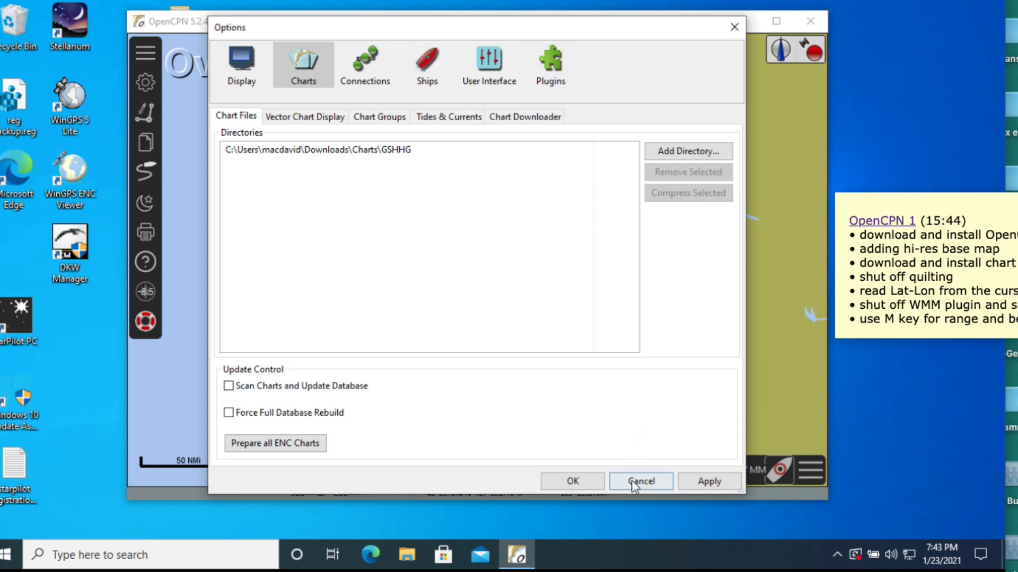
Accept the chart options, switch to the Edge browser and open the Inland and Coastal Navigation page at starpath.com/navbook.
click(573, 481)
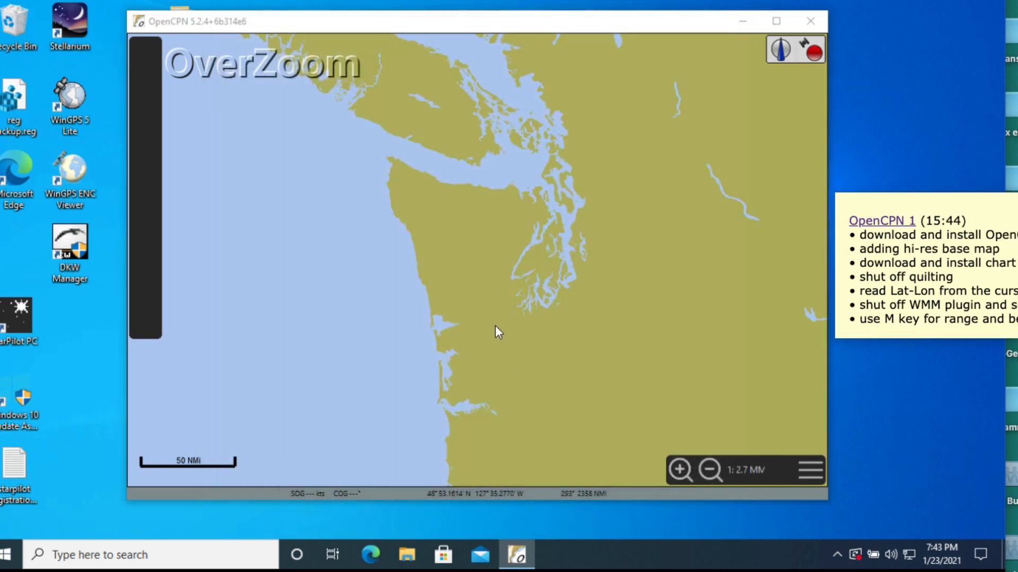
drag(352, 18, 321, 13)
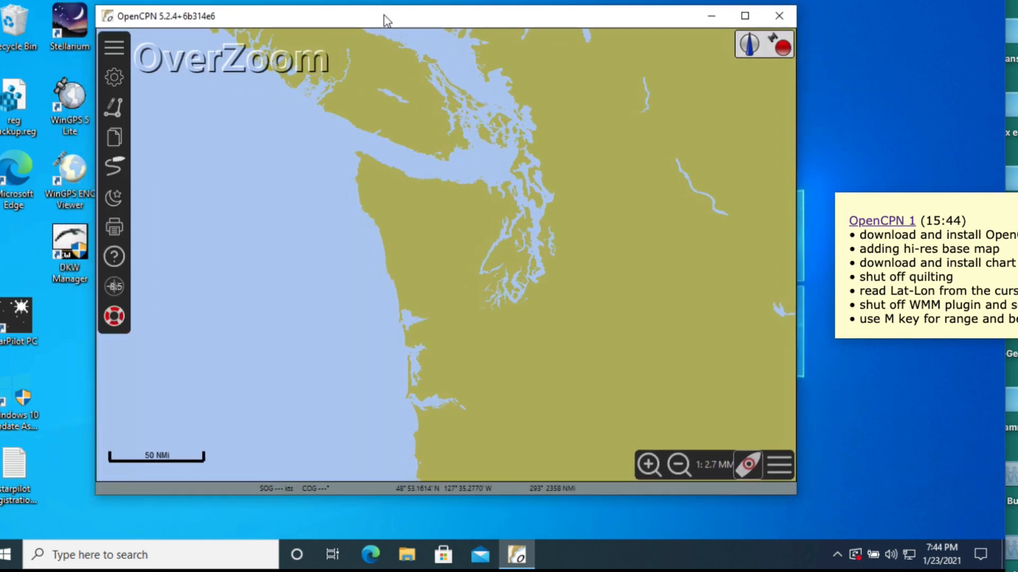
click(371, 557)
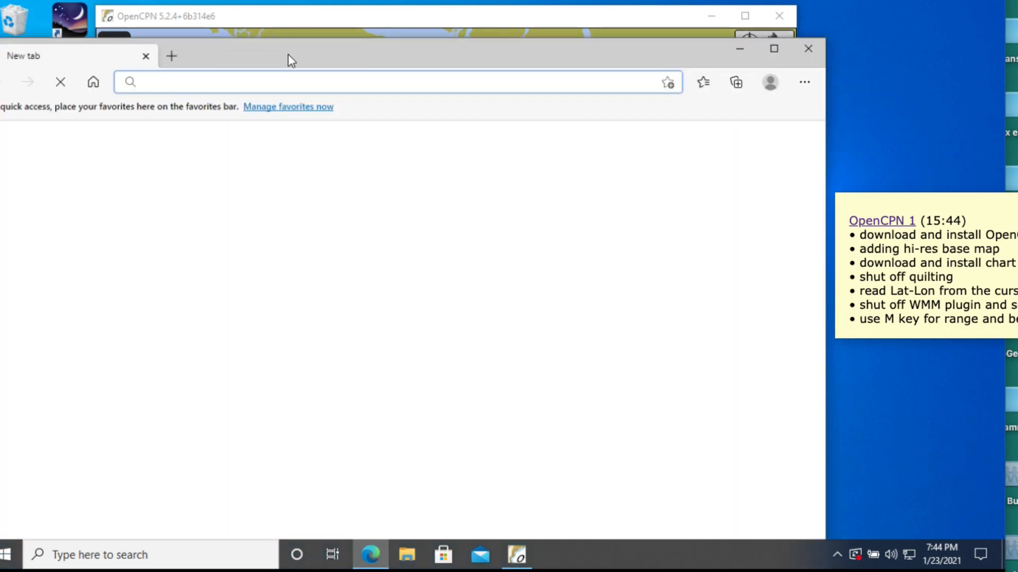
drag(288, 56, 341, 18)
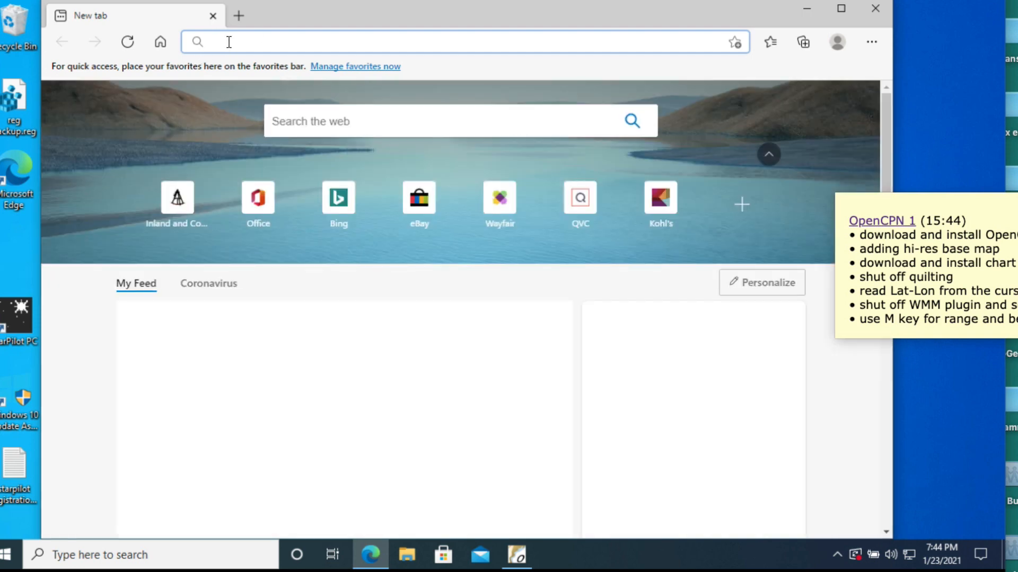
text(starpath)
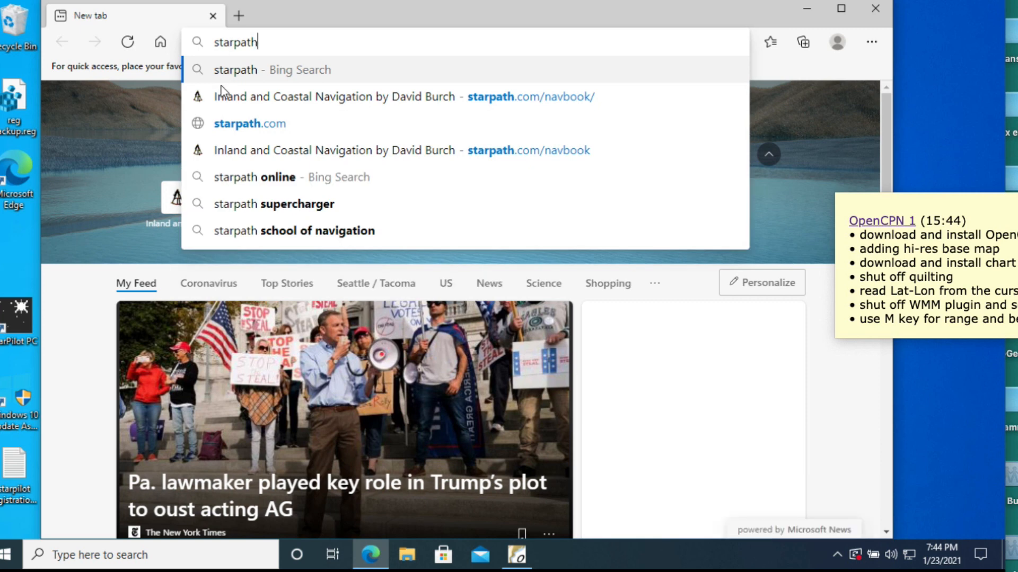
click(396, 151)
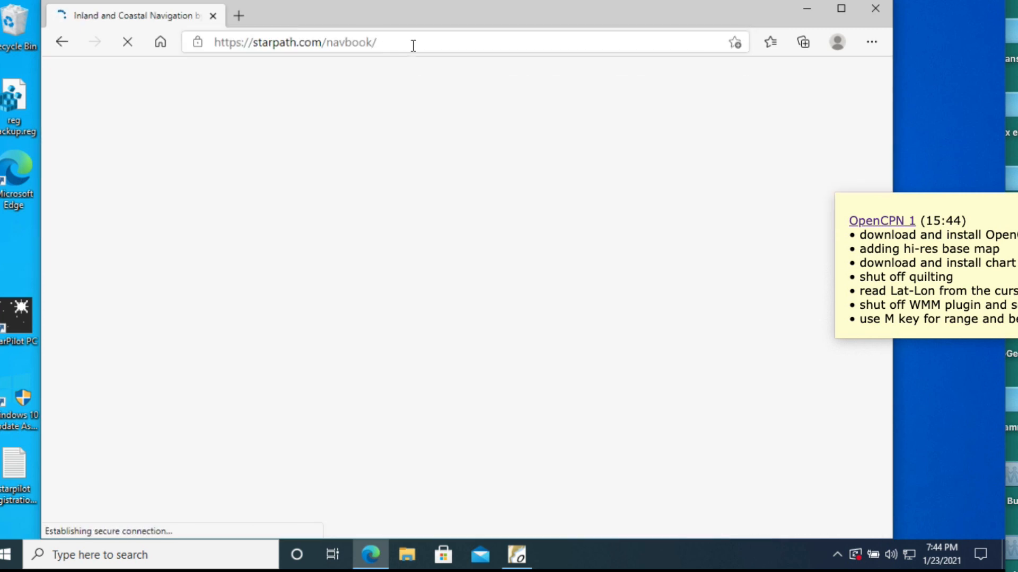
Download the zipped RNC echart of 18465TR from the course resources as 18465TR.zip into the Downloads folder.
scroll(687, 325, down, 4)
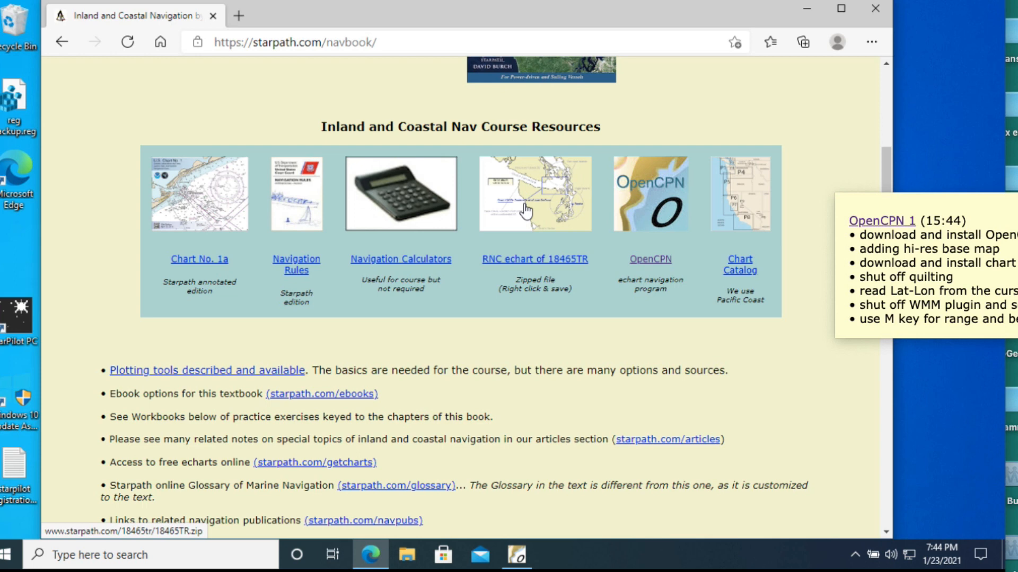
right_click(519, 177)
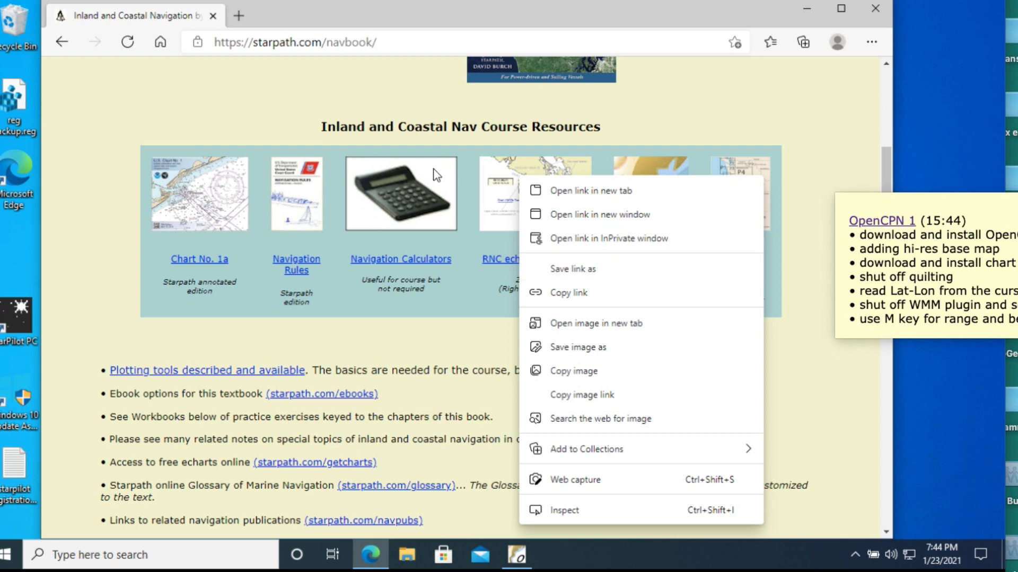
click(567, 272)
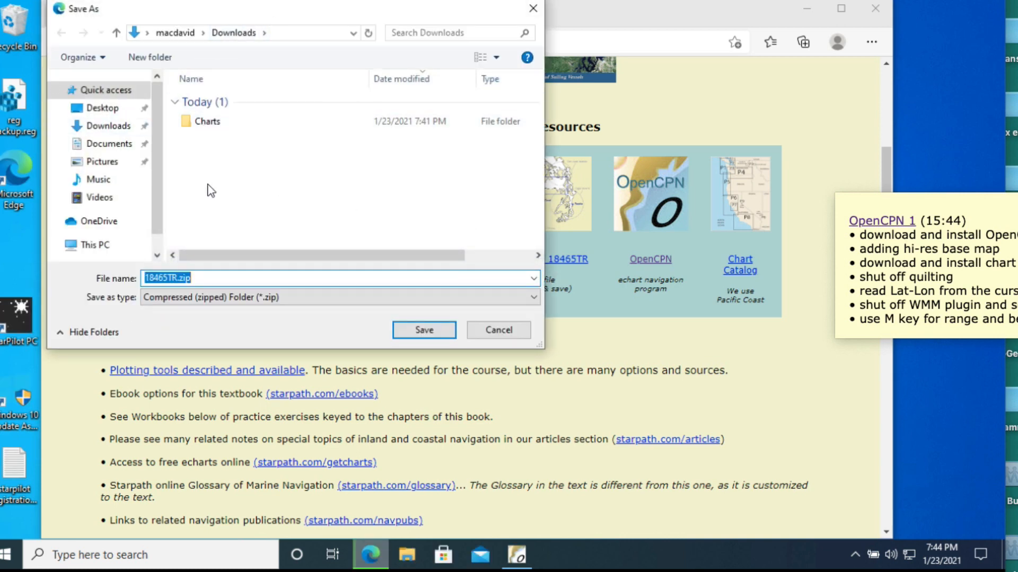
click(410, 328)
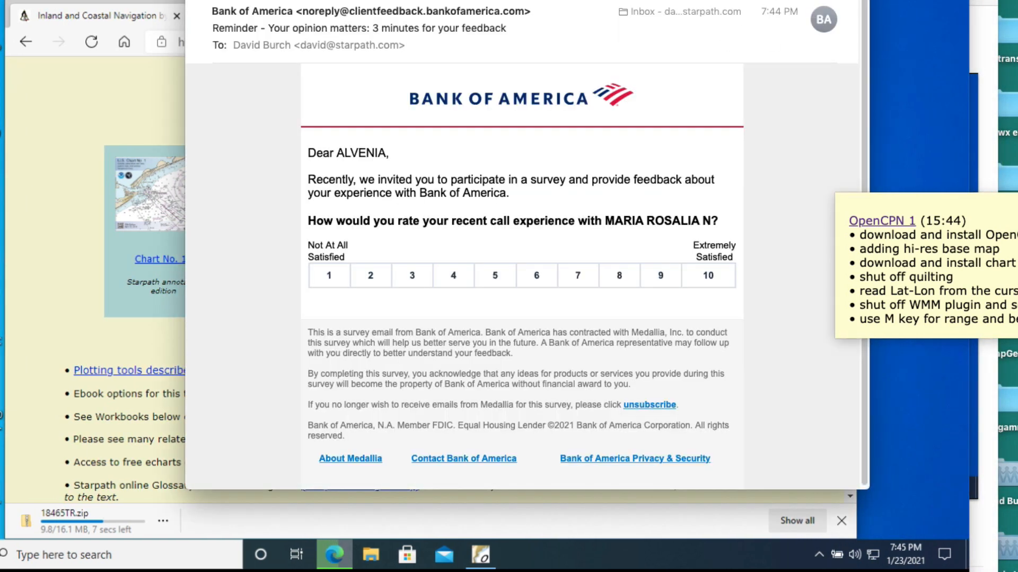
click(200, 1)
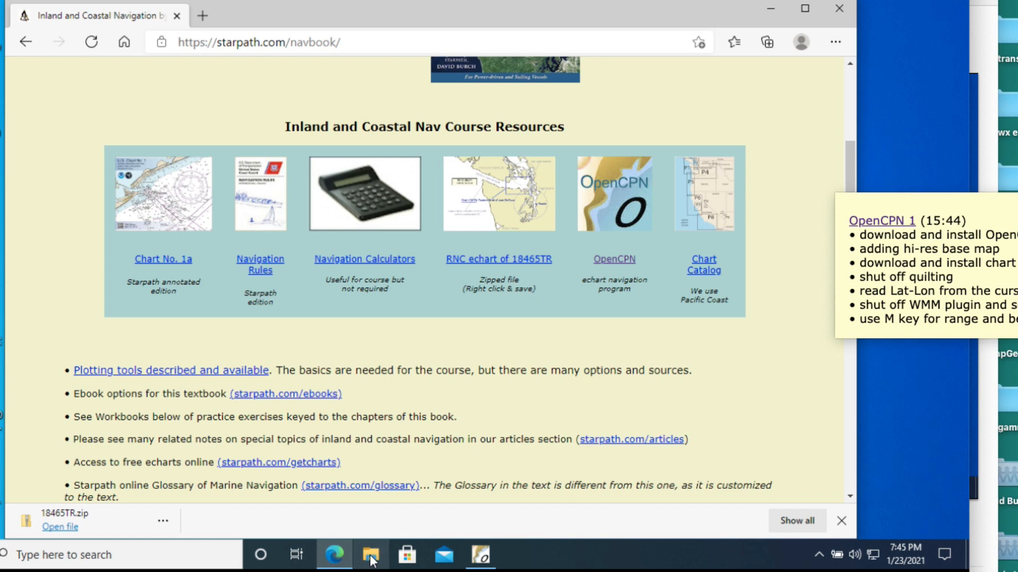
Locate the downloaded 18465TR.zip in its folder and extract it directly into Downloads, without the extra 18465TR level in the destination path.
click(163, 523)
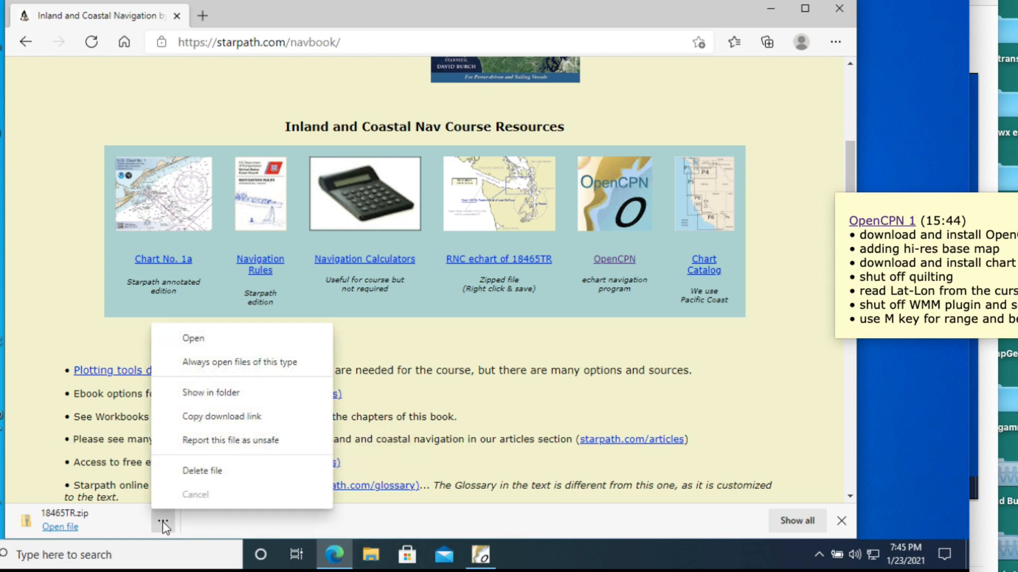
click(205, 397)
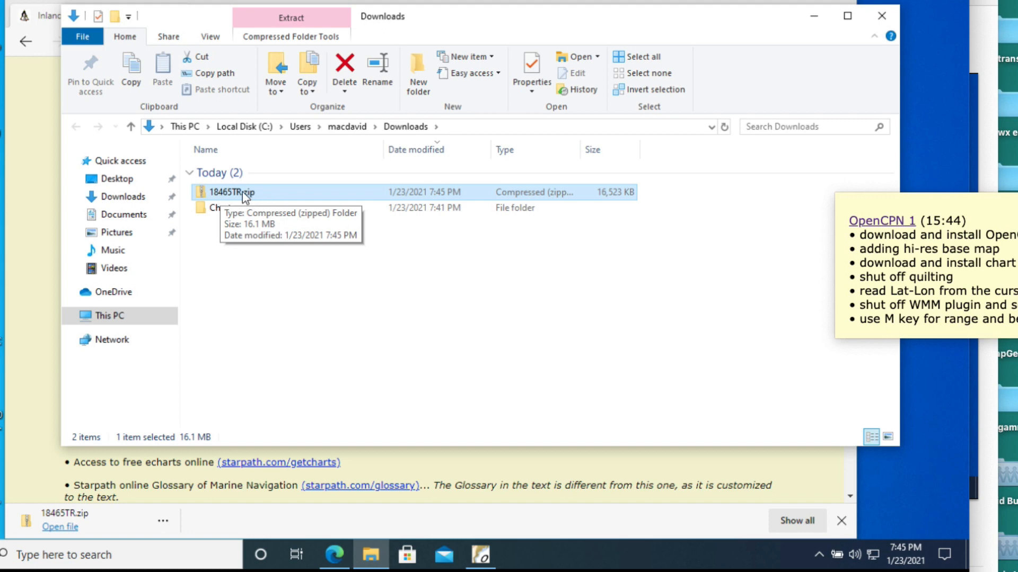
click(242, 192)
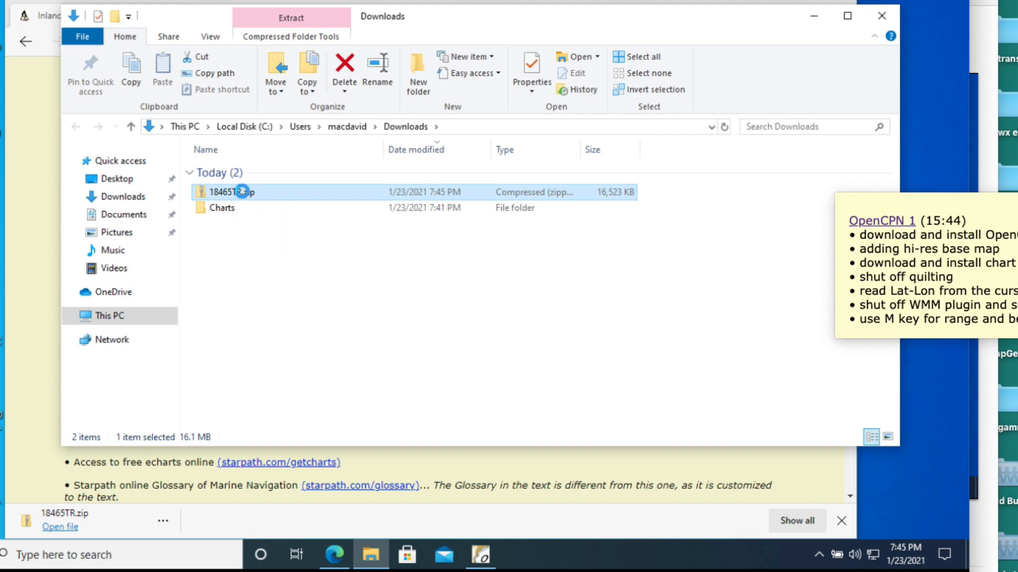
right_click(242, 192)
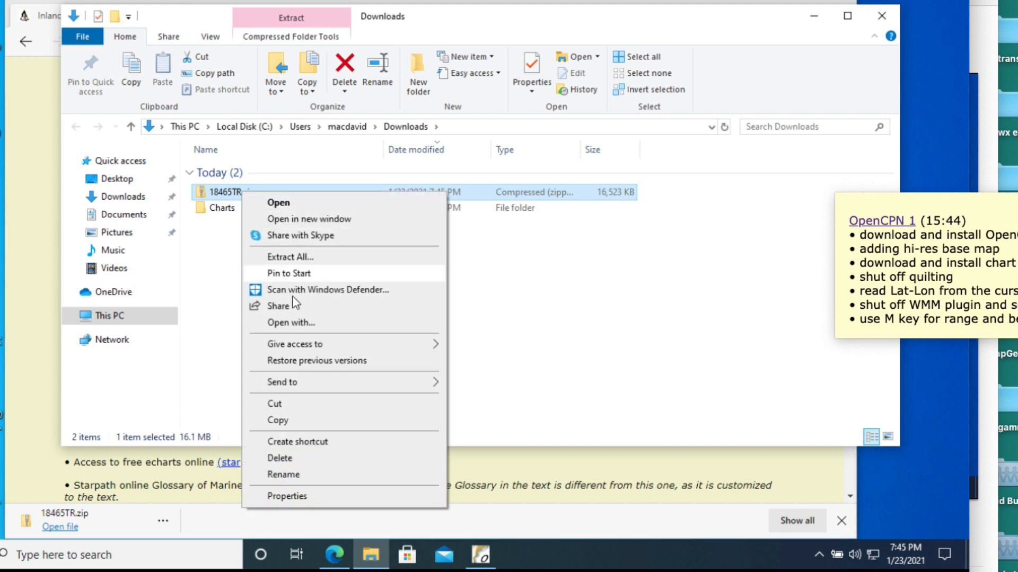
click(295, 257)
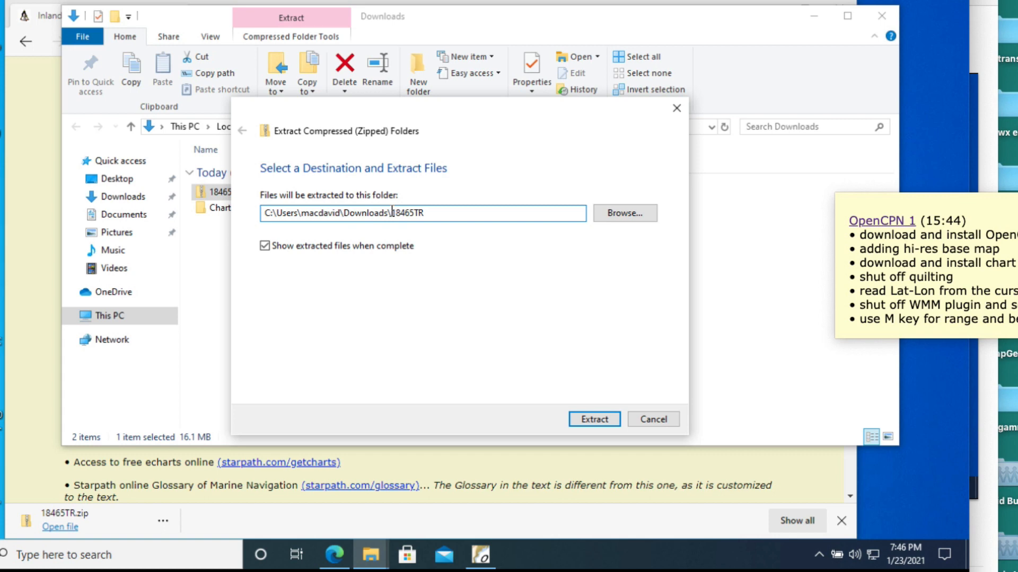
drag(392, 212, 509, 219)
key(BackSpace)
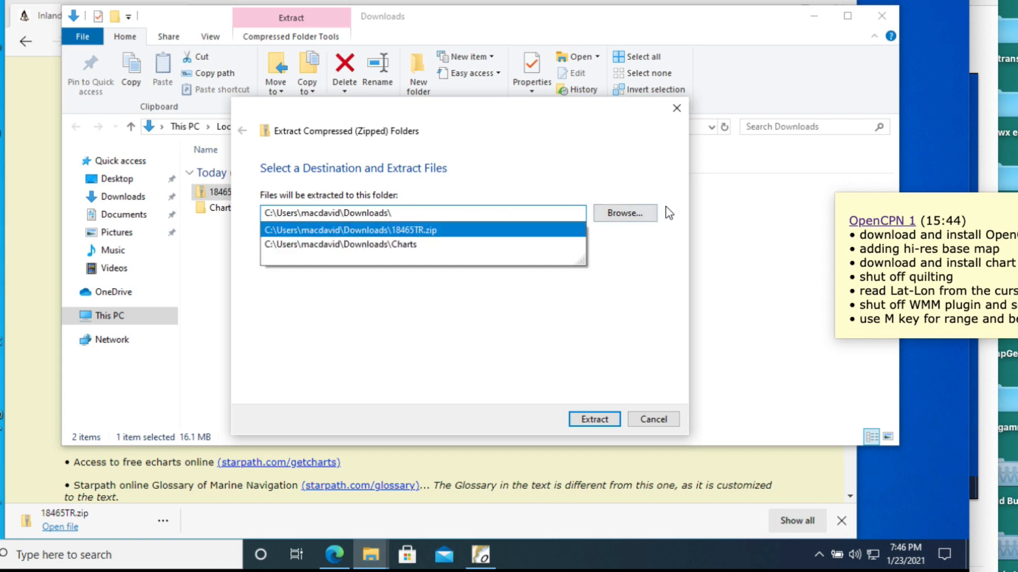
click(595, 420)
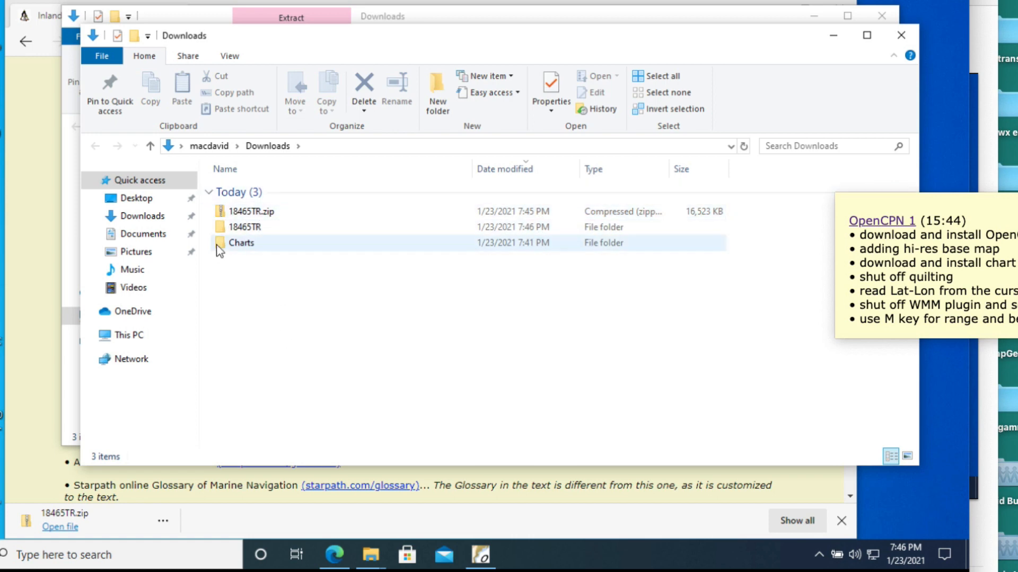
Check the contents of the extracted 18465TR folder, then delete 18465TR.zip from Downloads.
double_click(239, 227)
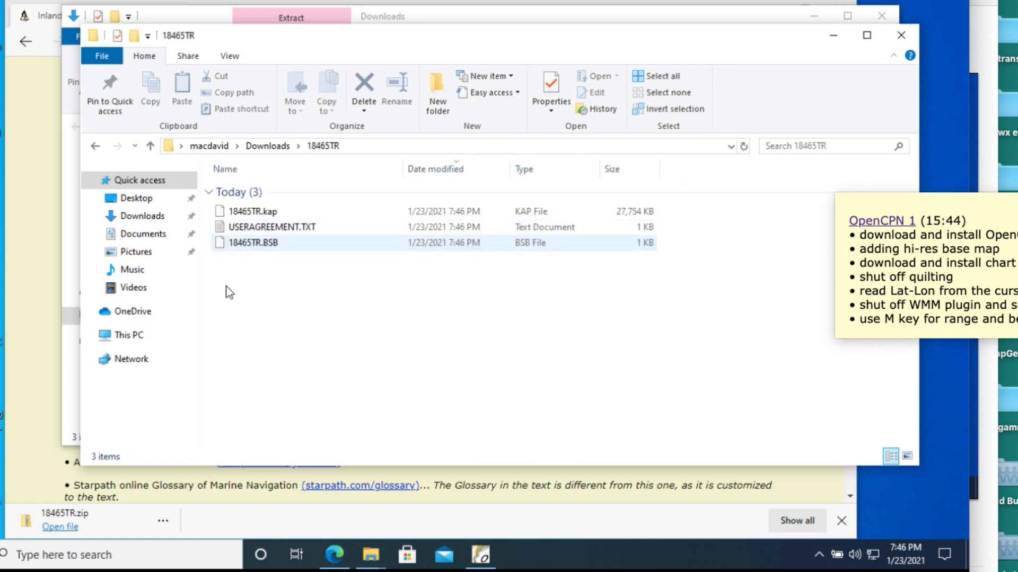
click(95, 146)
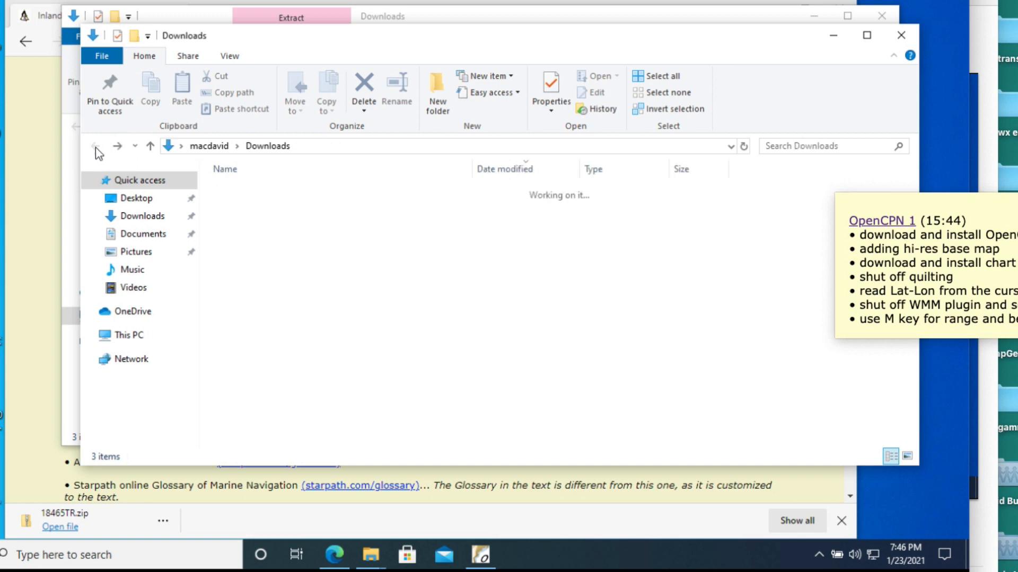
click(253, 212)
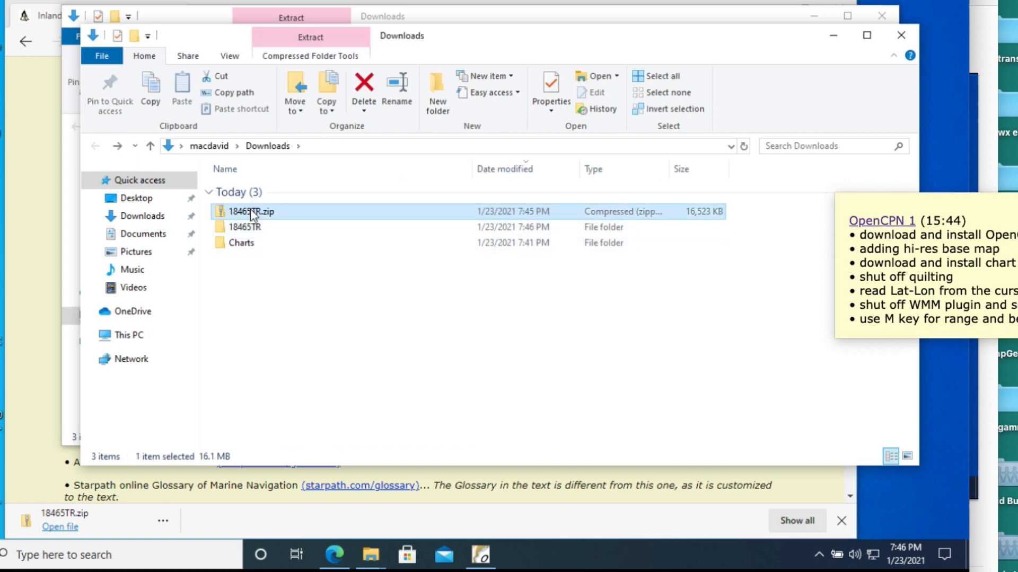
click(362, 86)
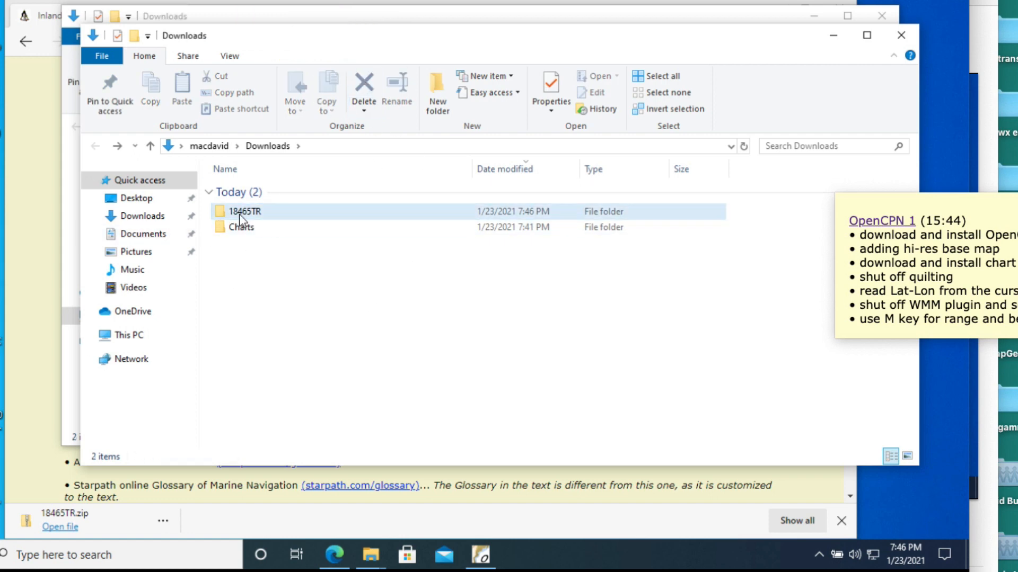
Move the 18465TR folder into the Charts folder and open Charts to check its subfolders.
click(253, 215)
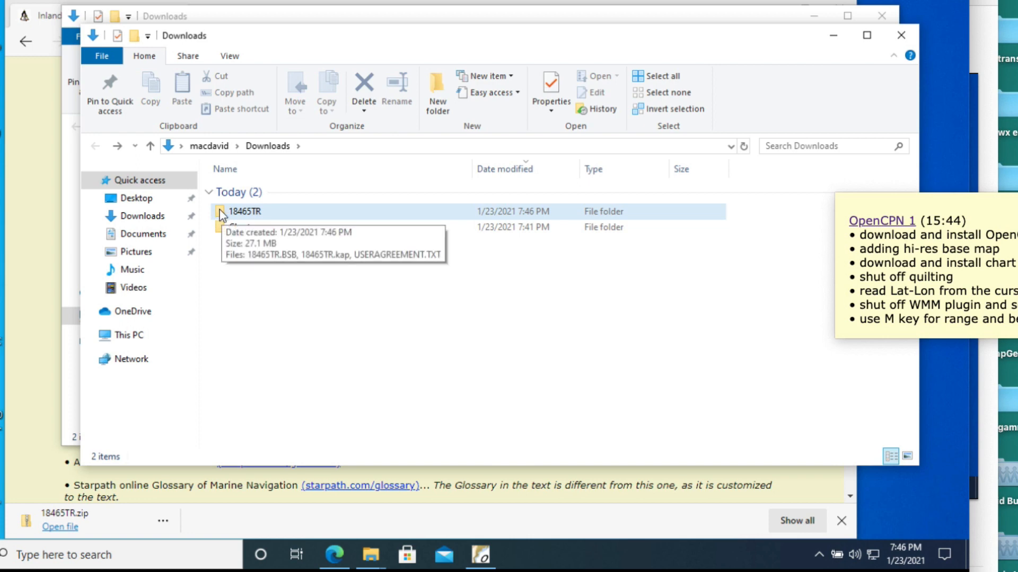
drag(222, 213, 224, 230)
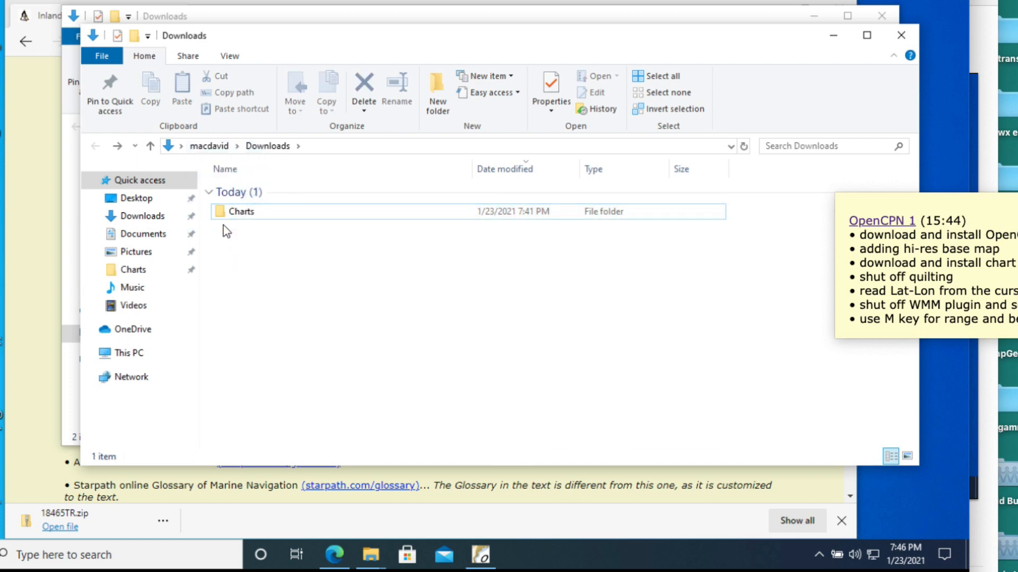
double_click(225, 212)
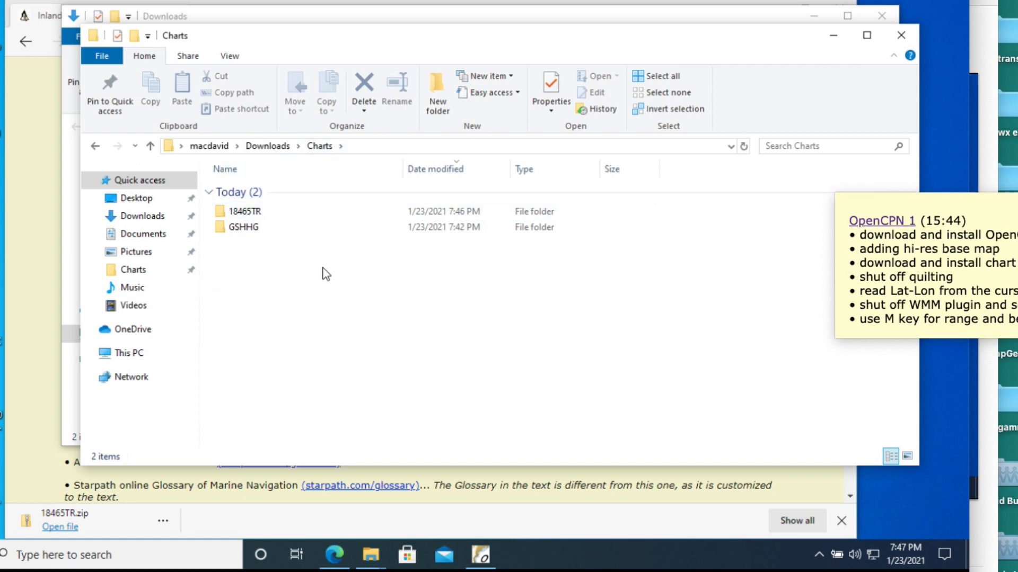
key(Down)
click(293, 266)
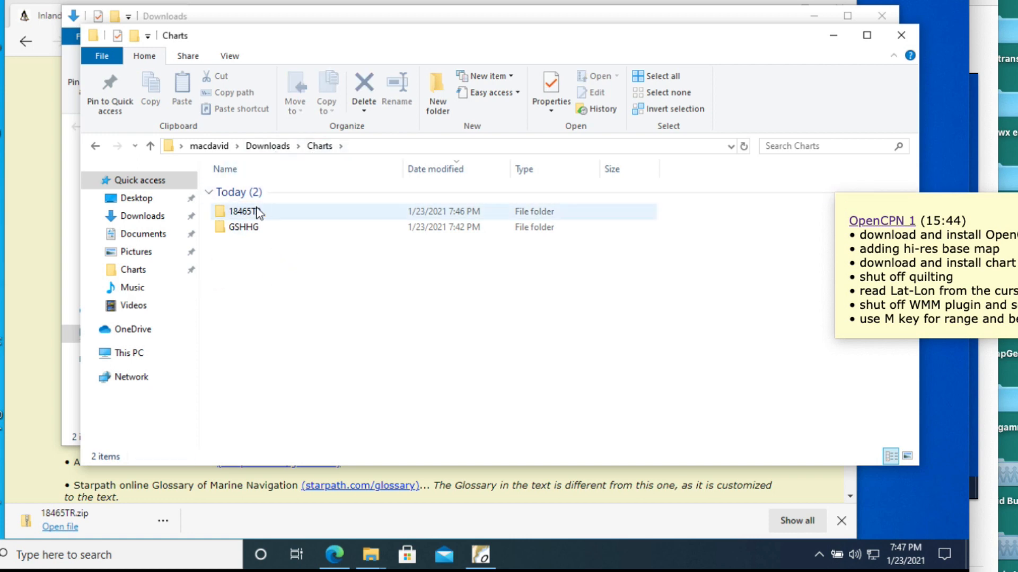
Close both File Explorer windows and the browser to return to OpenCPN.
click(901, 35)
click(882, 16)
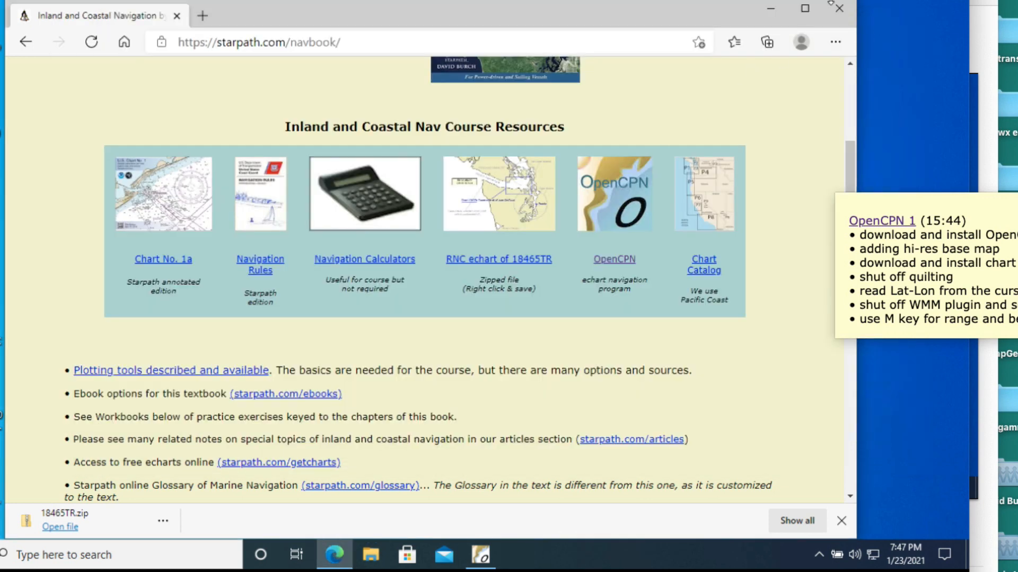
click(838, 9)
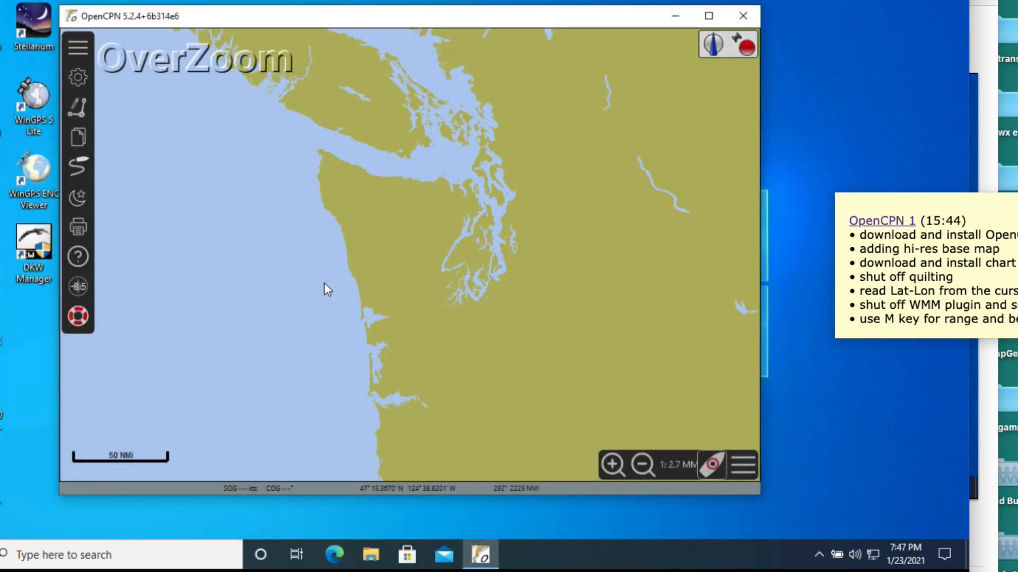
Add the Downloads\Charts\18465TR folder to the chart directories, apply the change and accept the options.
click(77, 78)
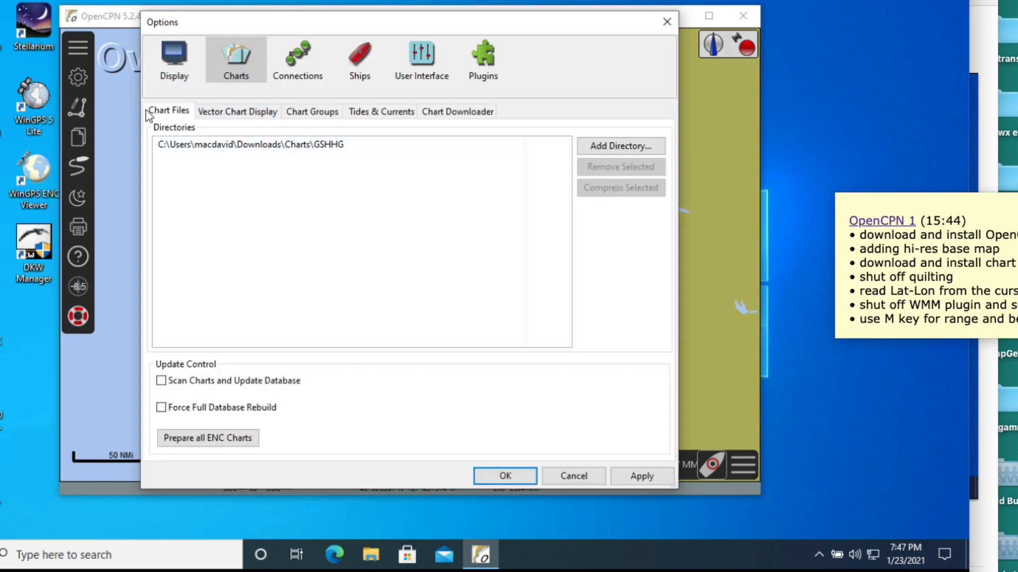
click(609, 147)
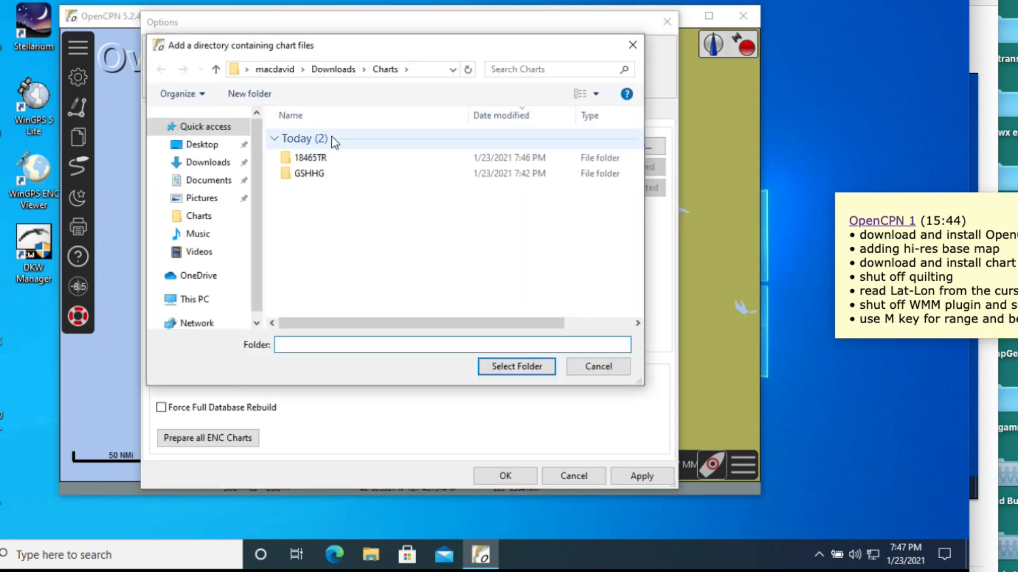
click(287, 161)
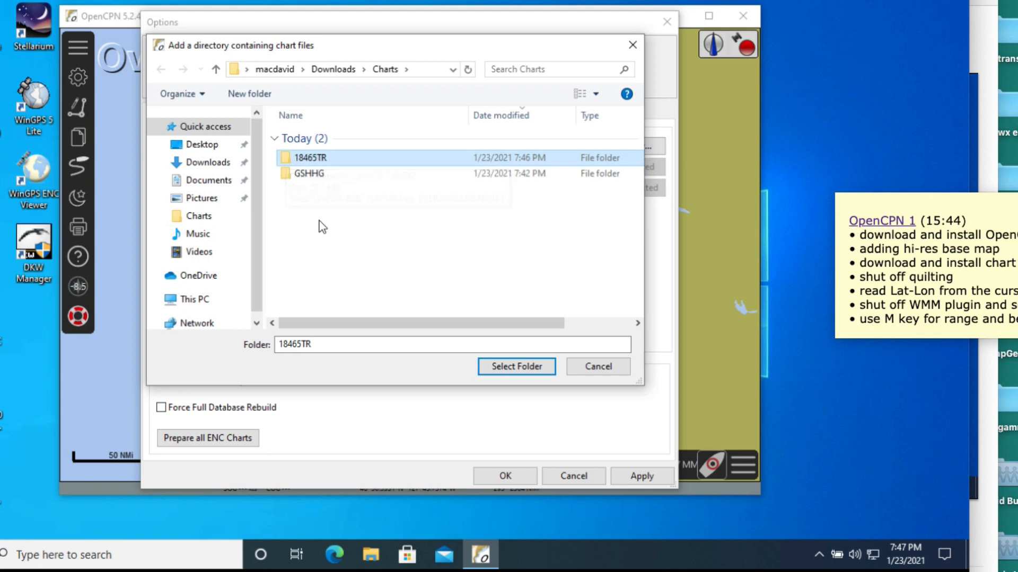
click(510, 366)
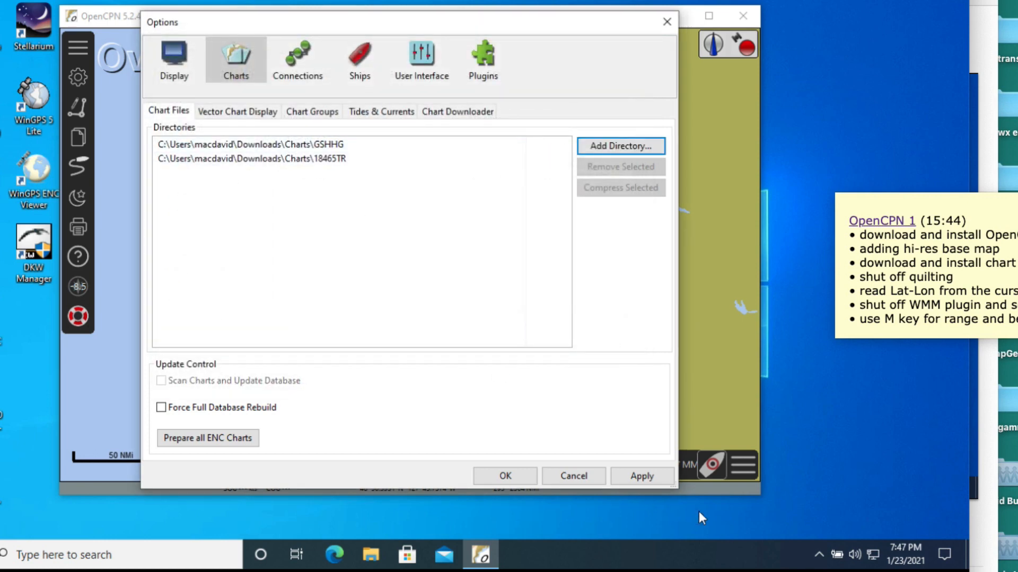
click(652, 480)
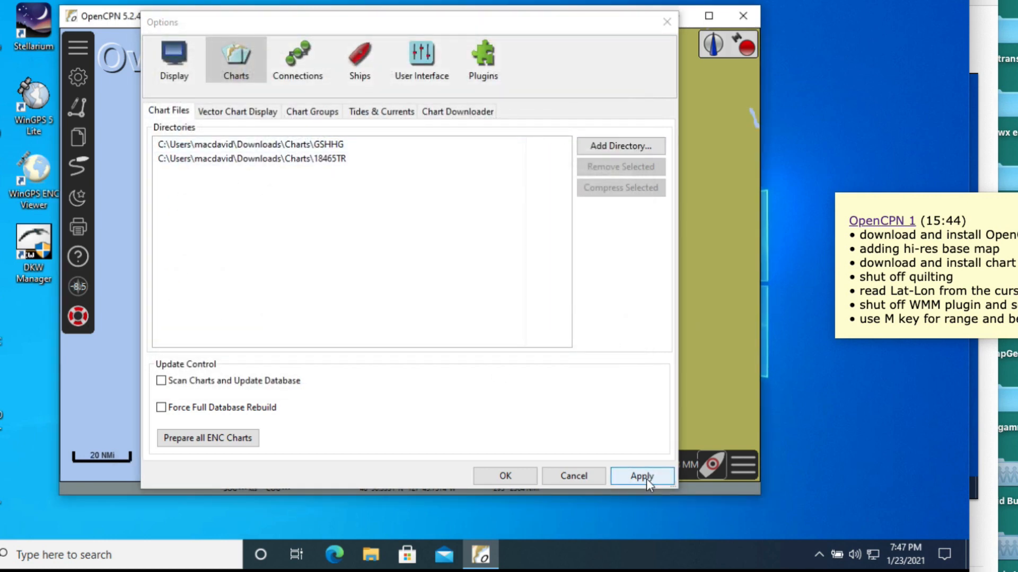
click(520, 481)
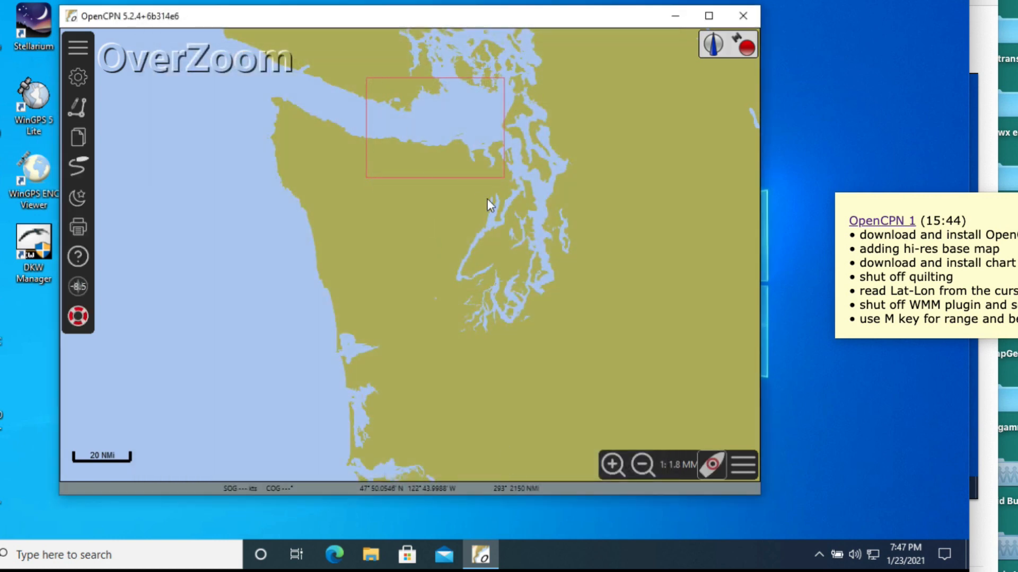
Examine the red 18465TR chart outline against the base map around the Strait of Juan de Fuca at several scales.
drag(459, 278, 462, 393)
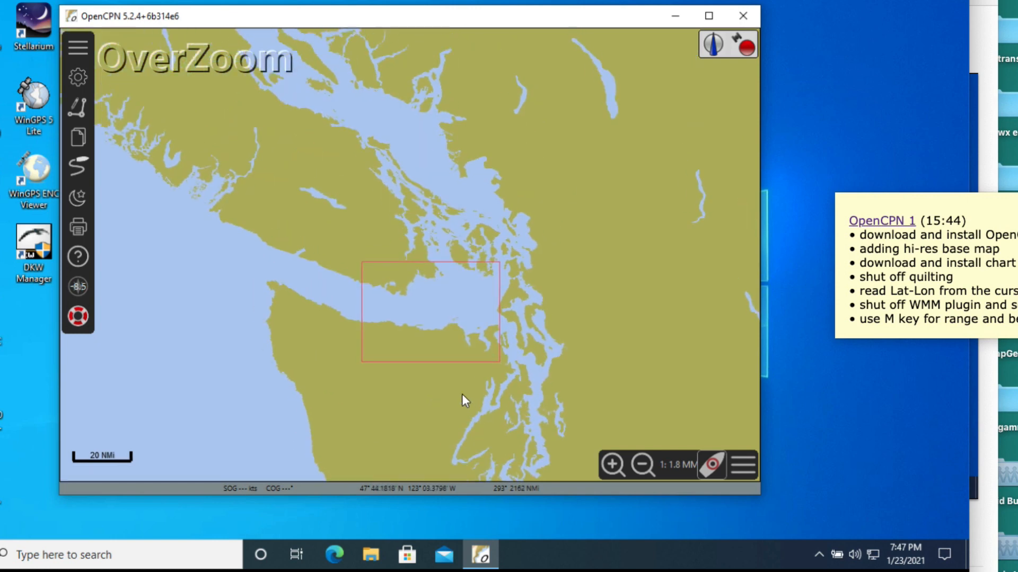
scroll(430, 329, up, 1)
scroll(431, 329, down, 2)
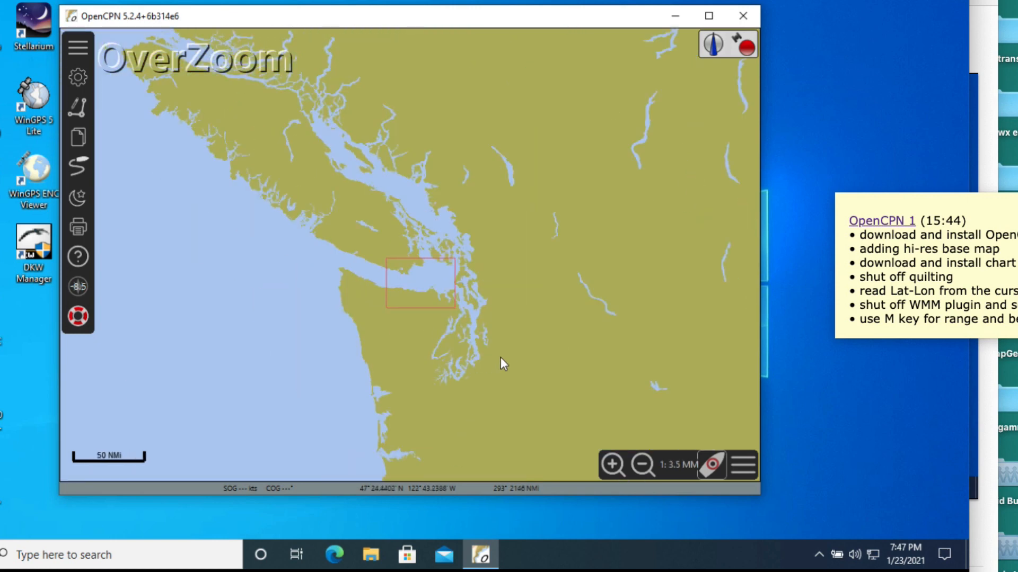
drag(501, 359, 485, 310)
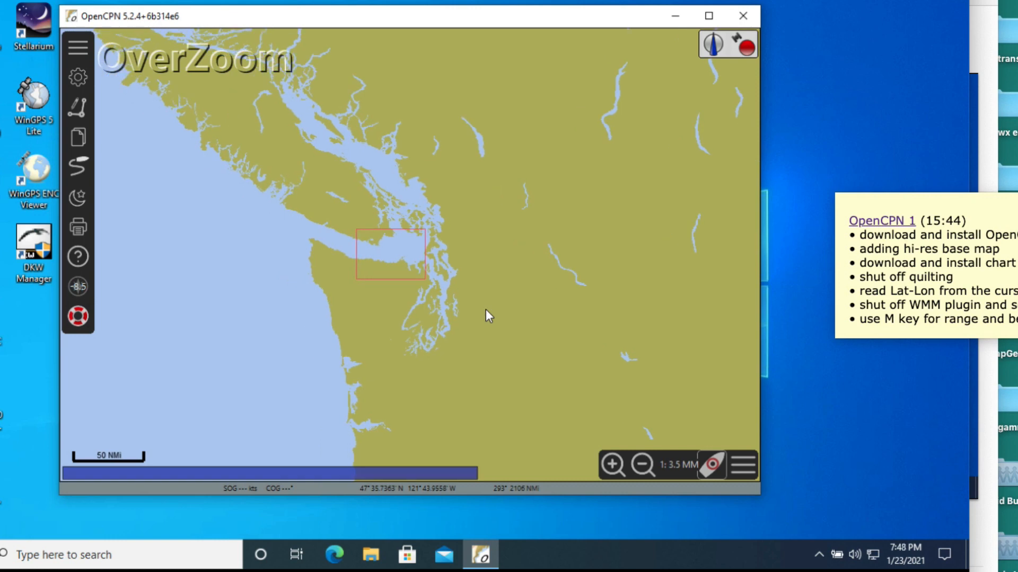
scroll(441, 266, up, 5)
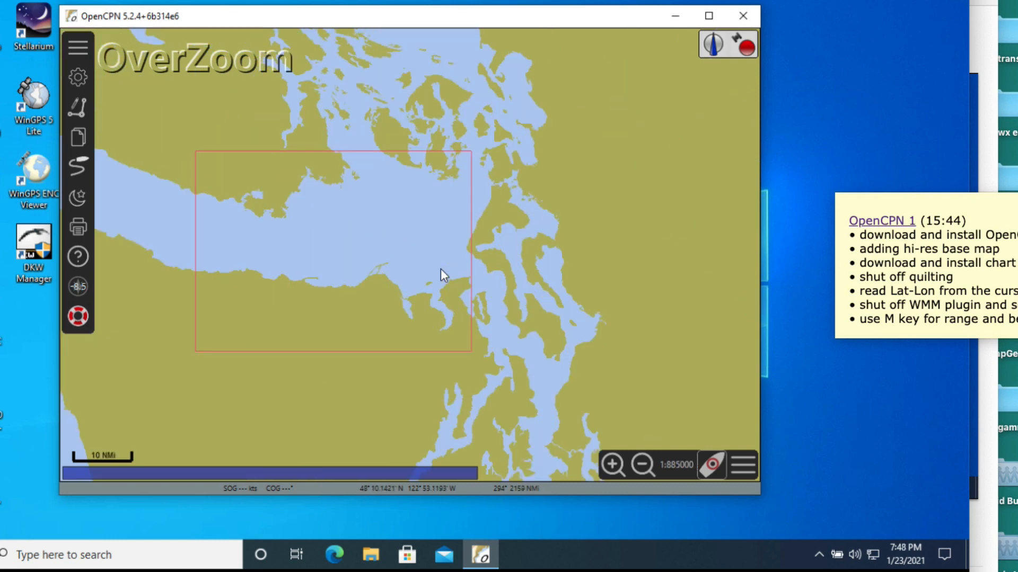
drag(440, 269, 651, 281)
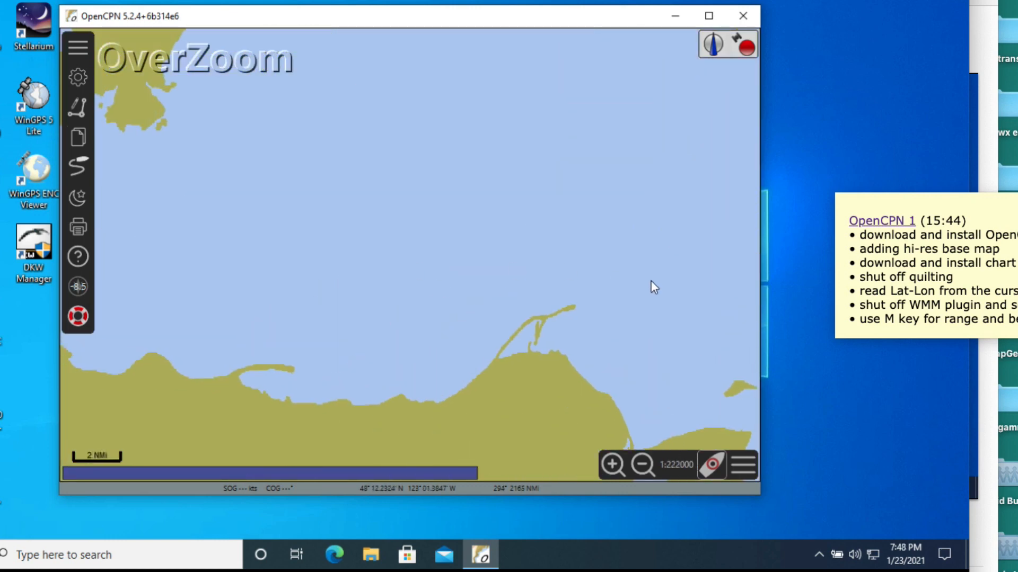
scroll(373, 286, down, 3)
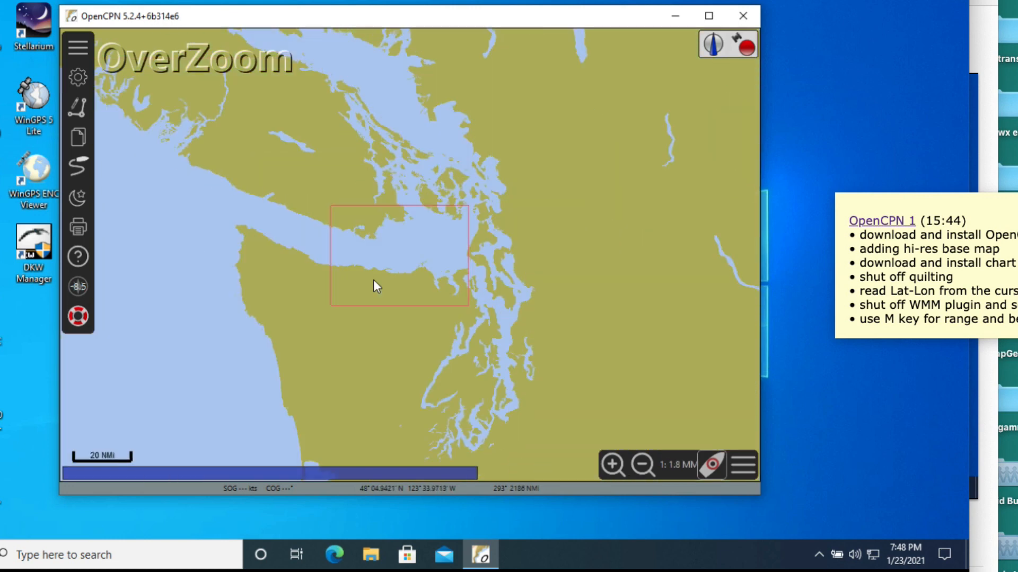
Check the chart panel's display options, then display the 18465TR chart with its full extent over the base map.
mouse_move(286, 472)
click(742, 465)
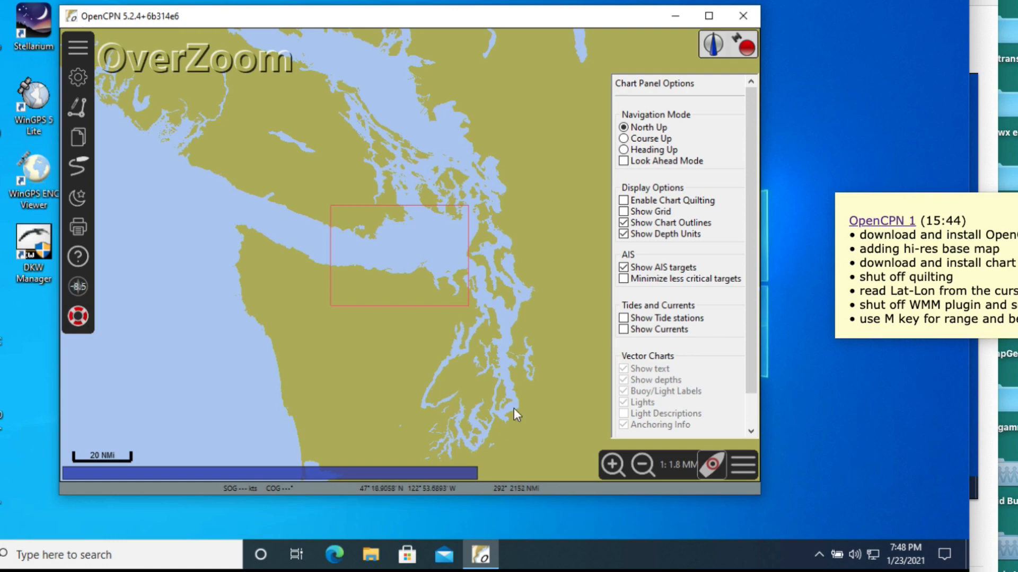
click(737, 467)
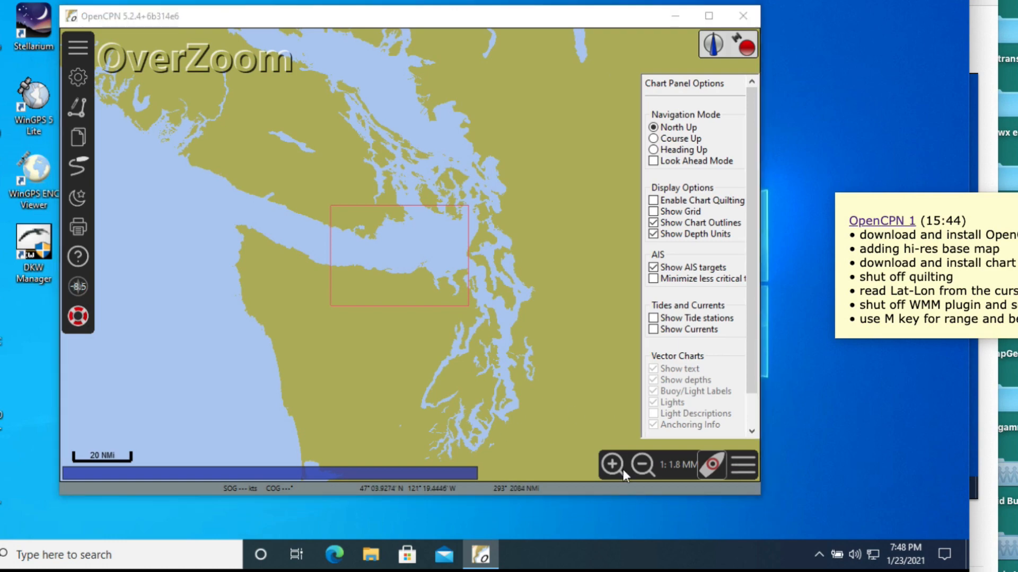
click(271, 471)
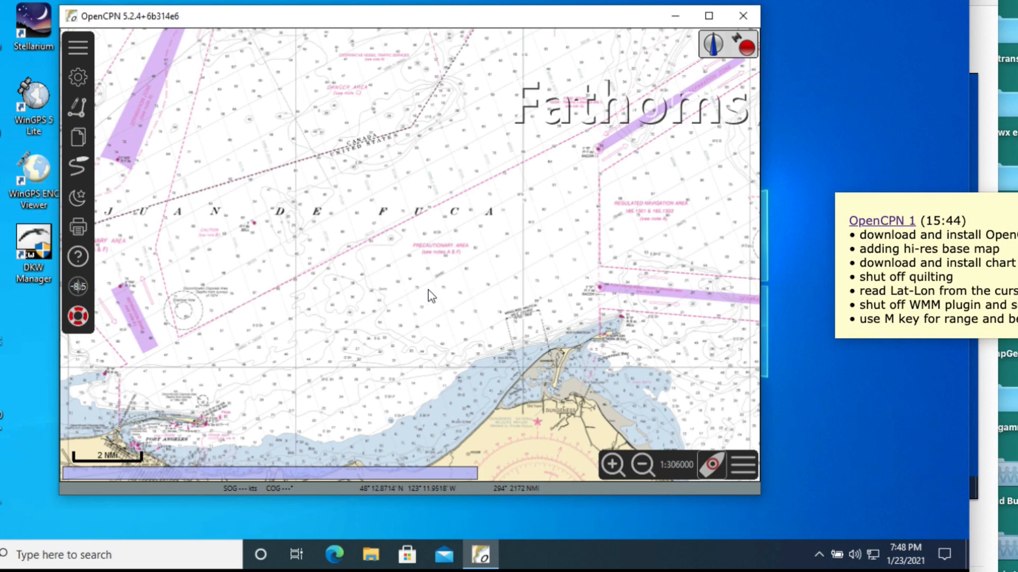
scroll(481, 273, down, 1)
scroll(373, 297, down, 1)
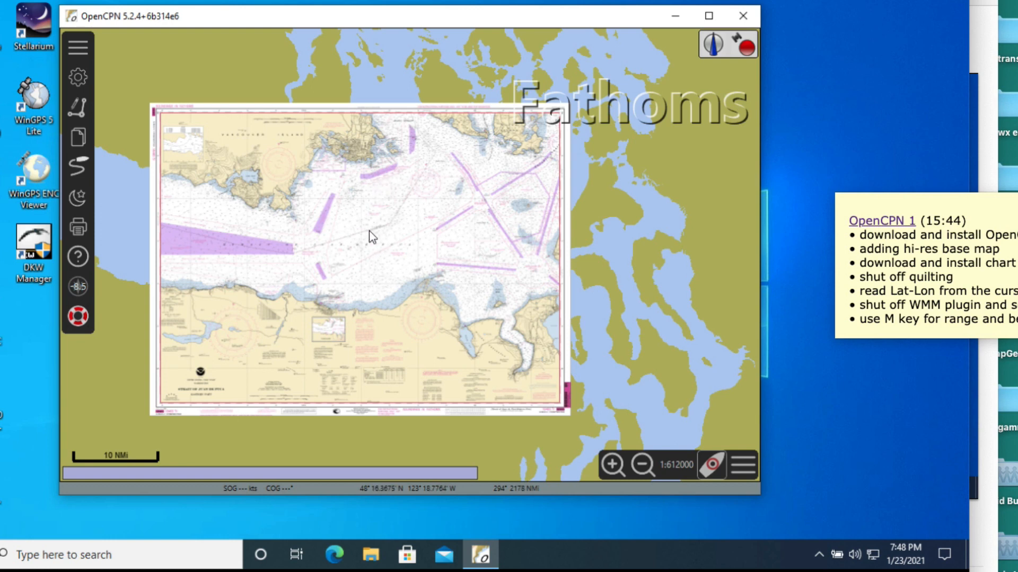
Move the boat to about 48°13.8' N, 123°18.9' W in the Strait of Juan de Fuca.
mouse_move(459, 471)
mouse_move(340, 480)
right_click(368, 253)
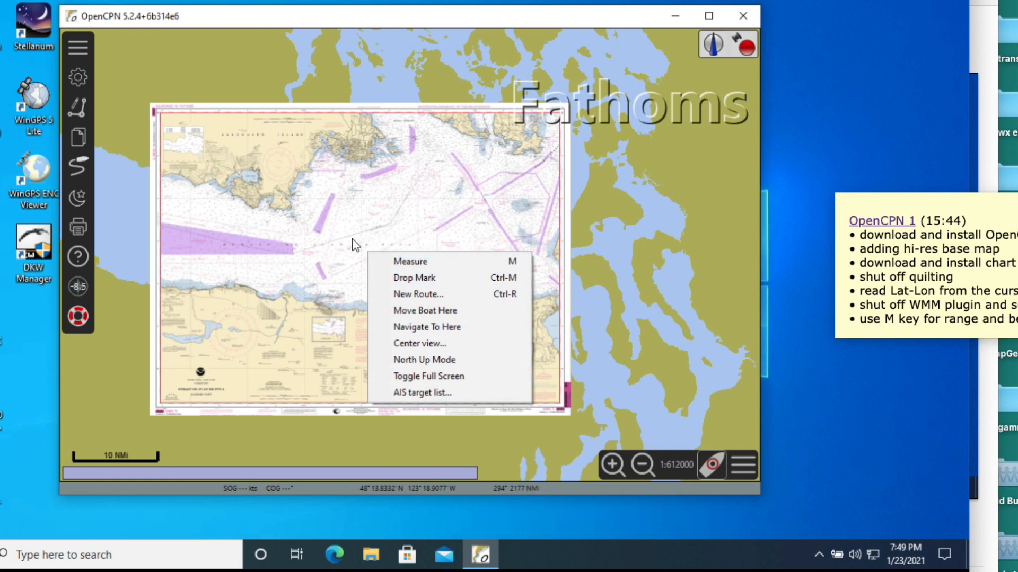
click(410, 313)
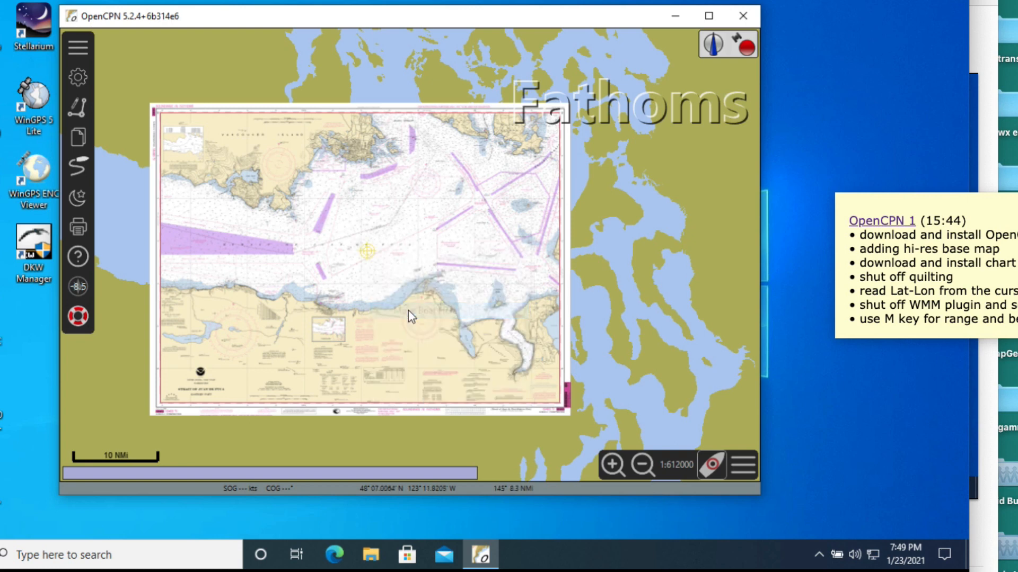
Examine how the boat symbol is drawn on the chart at close-up and overview scales.
scroll(368, 258, up, 2)
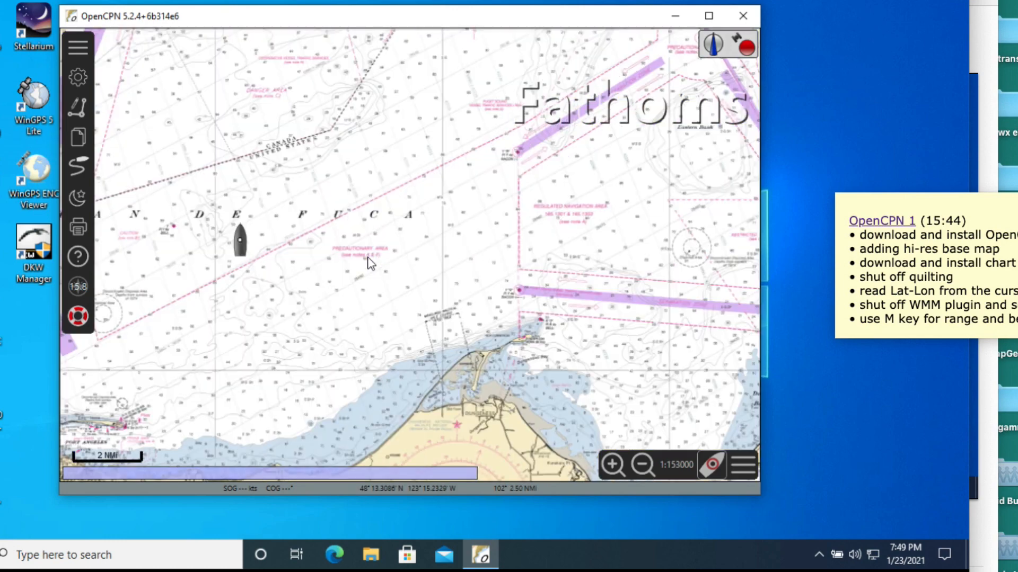
scroll(293, 258, down, 2)
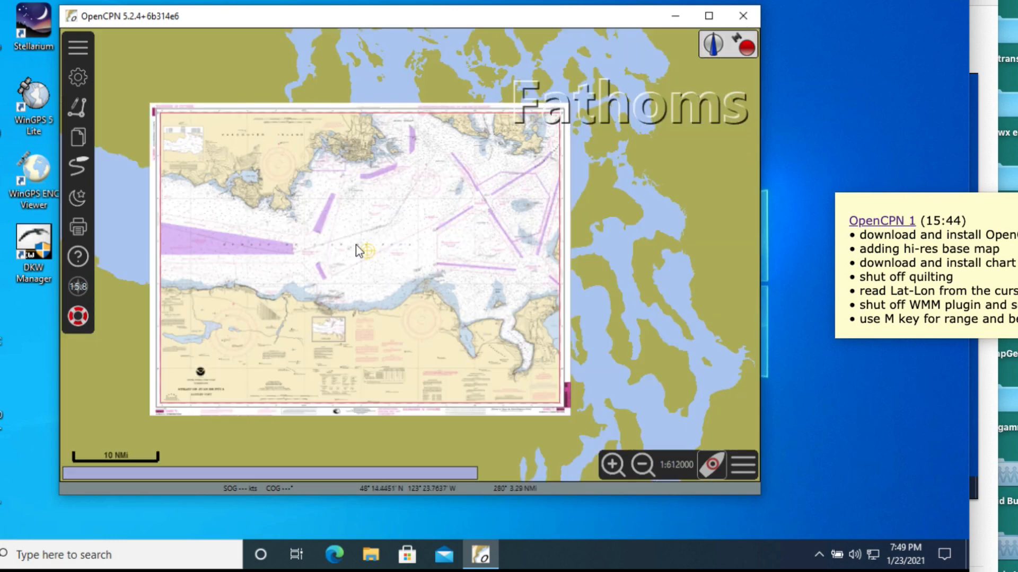
scroll(369, 260, up, 2)
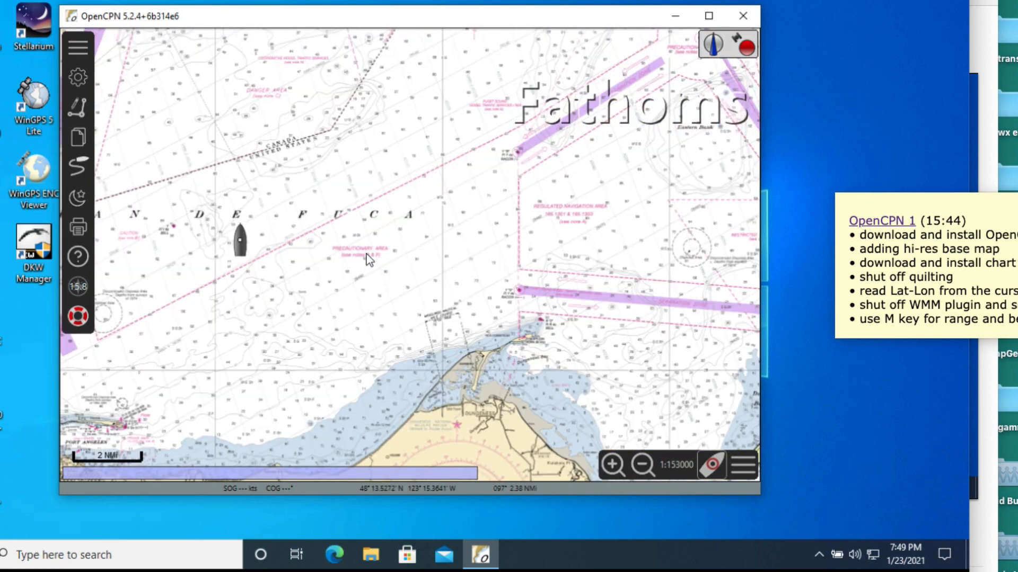
scroll(412, 262, up, 2)
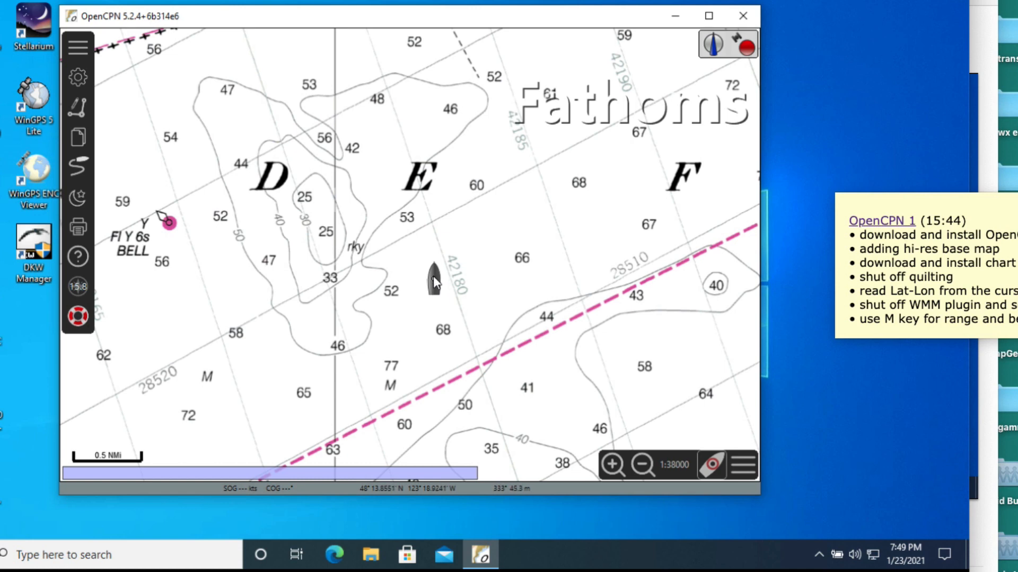
scroll(432, 280, up, 3)
drag(511, 340, 334, 157)
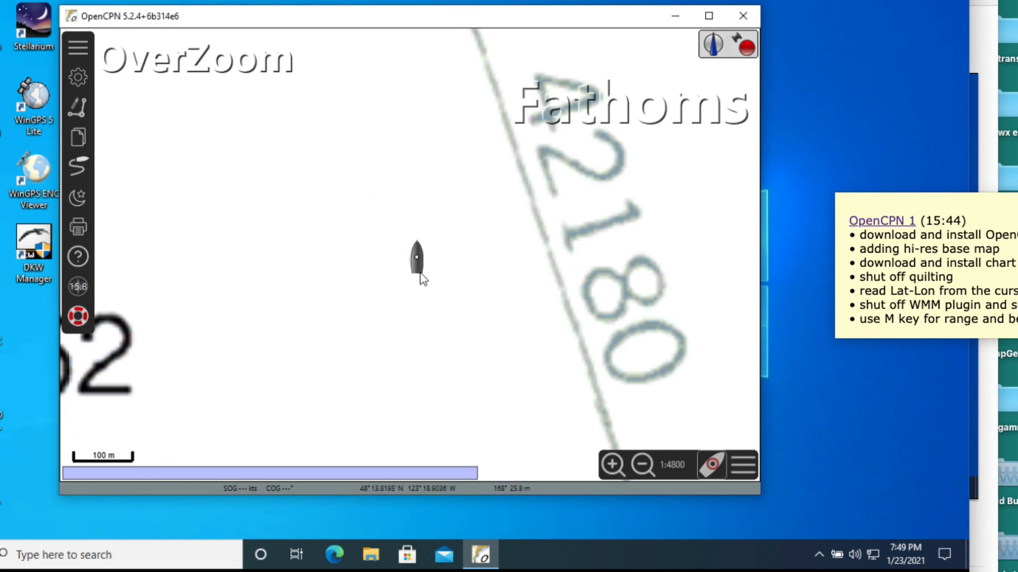
scroll(409, 325, down, 4)
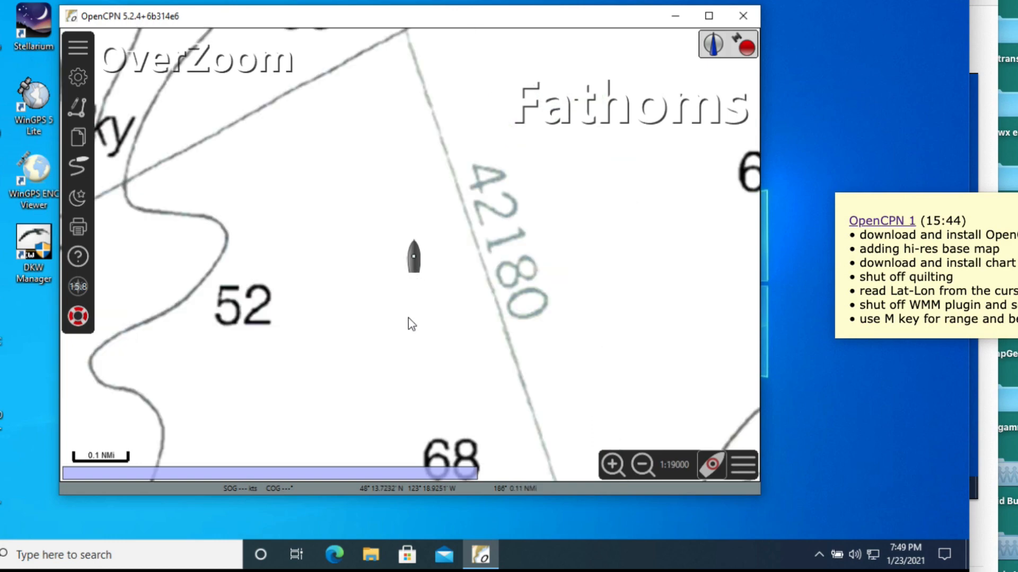
scroll(413, 336, down, 3)
scroll(417, 320, up, 6)
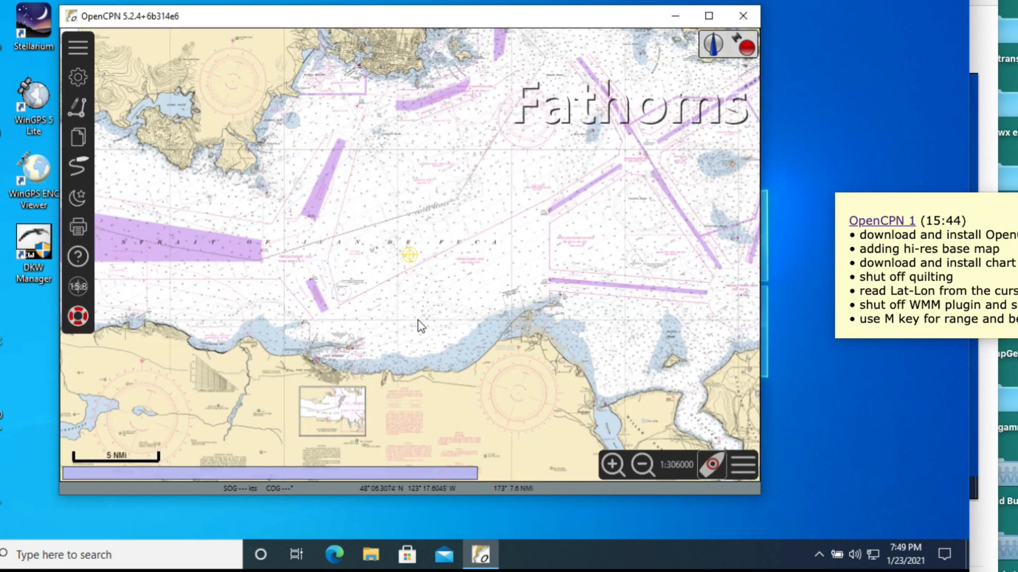
scroll(418, 320, down, 2)
scroll(421, 325, down, 1)
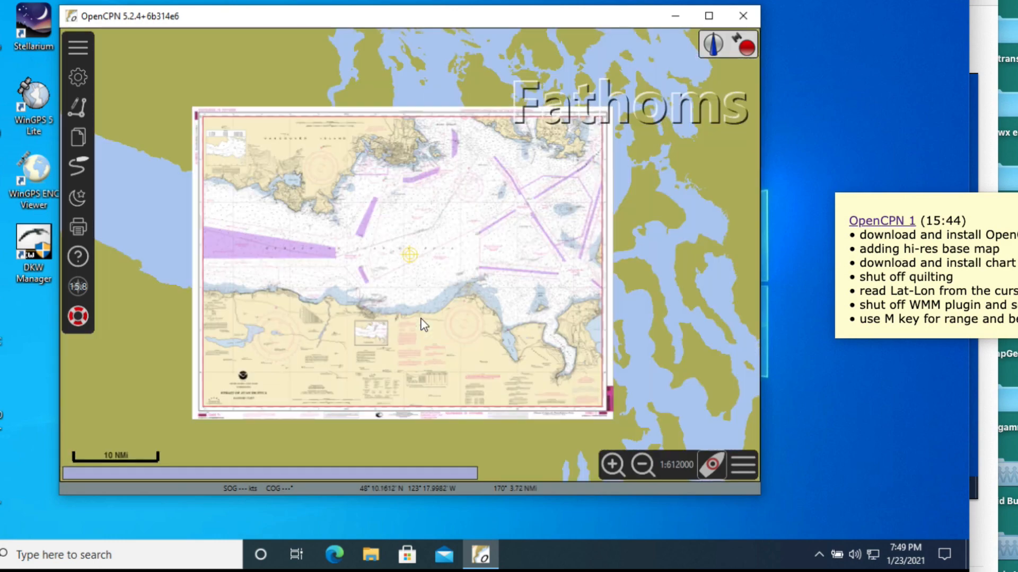
scroll(420, 324, up, 1)
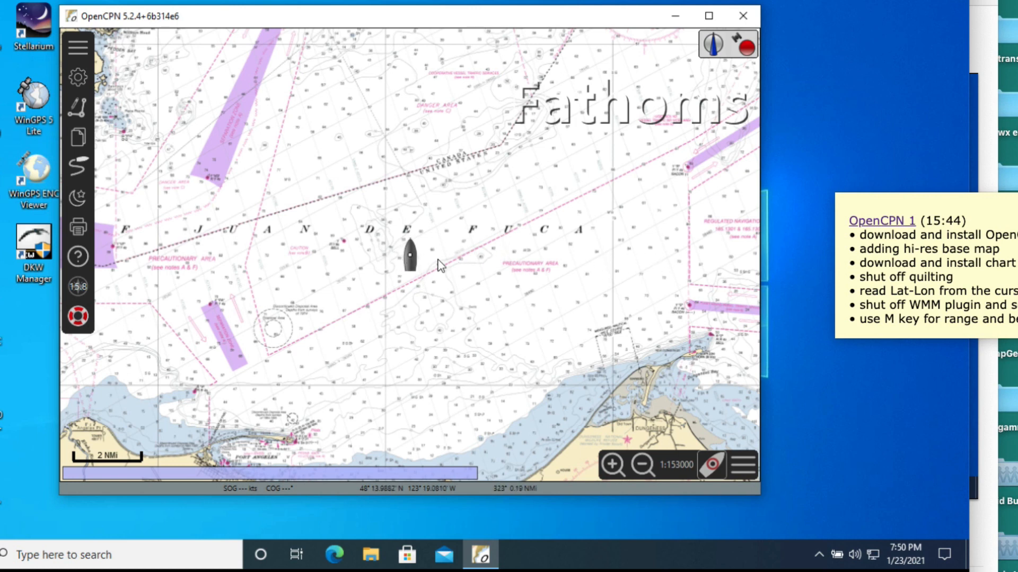
Measure a two-leg path running east and then south across the strait around the boat, then clear the measurement.
drag(438, 259, 506, 274)
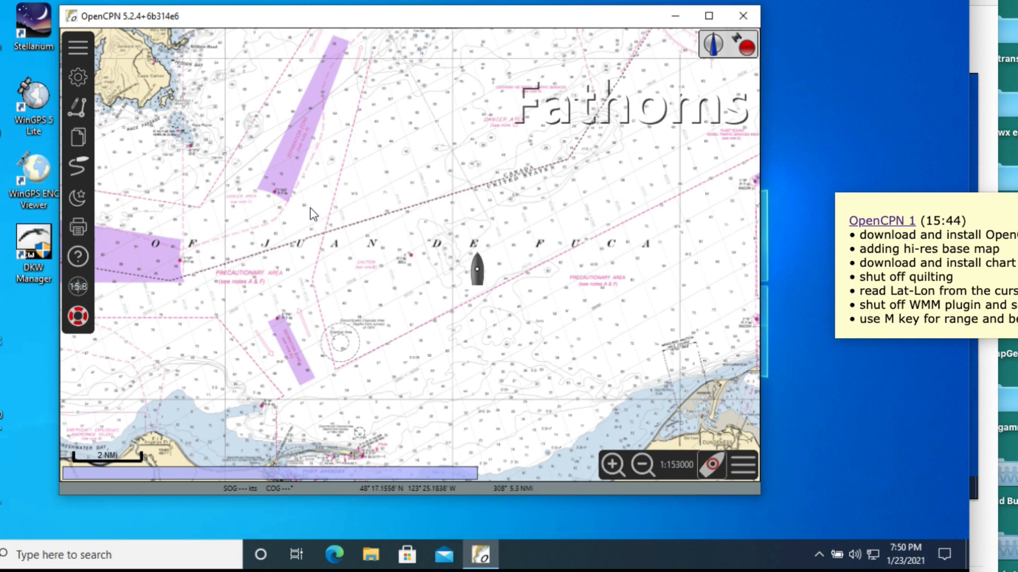
mouse_move(341, 246)
mouse_down()
mouse_move(349, 215)
mouse_move(342, 225)
mouse_up()
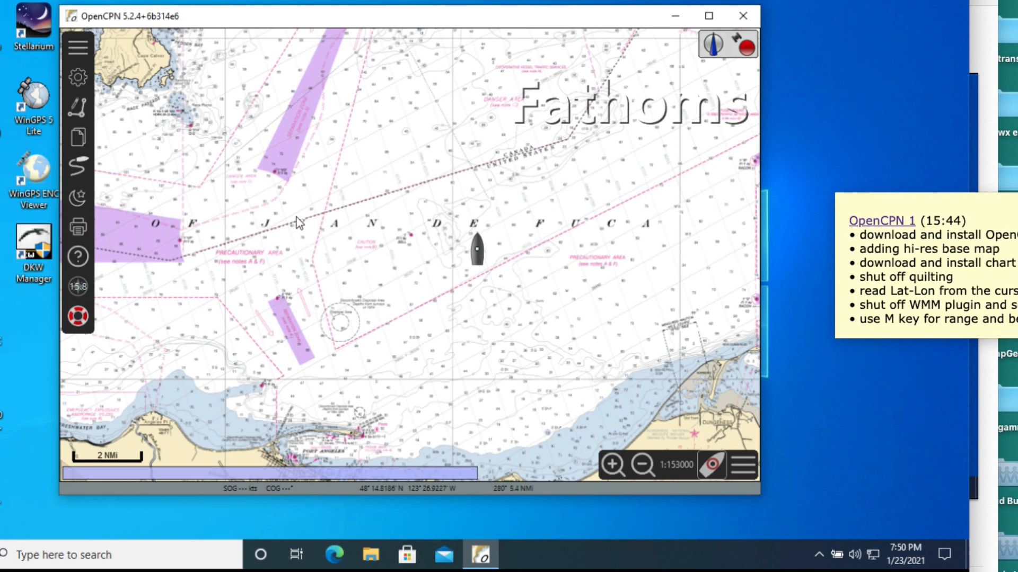
right_click(330, 169)
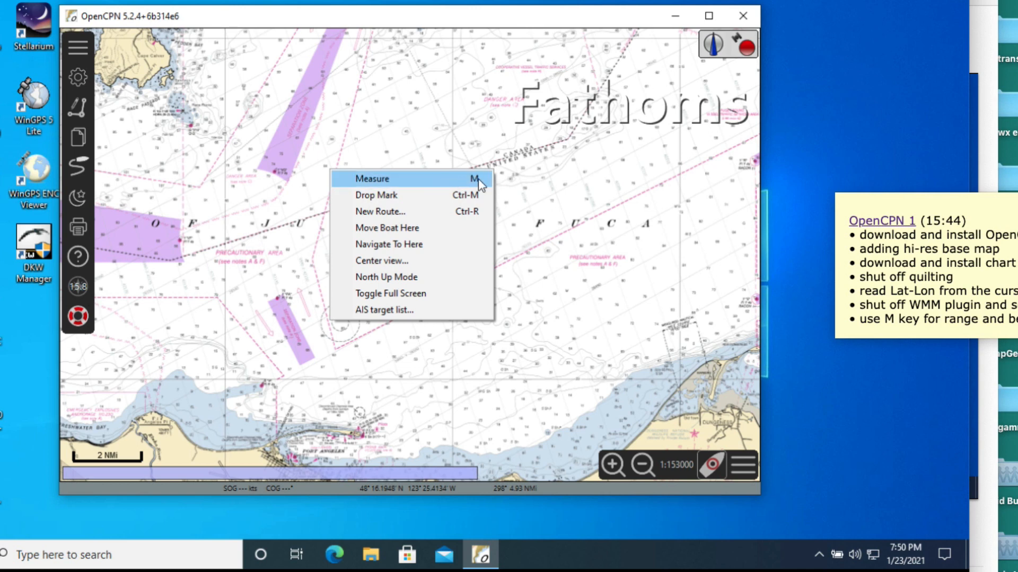
click(366, 180)
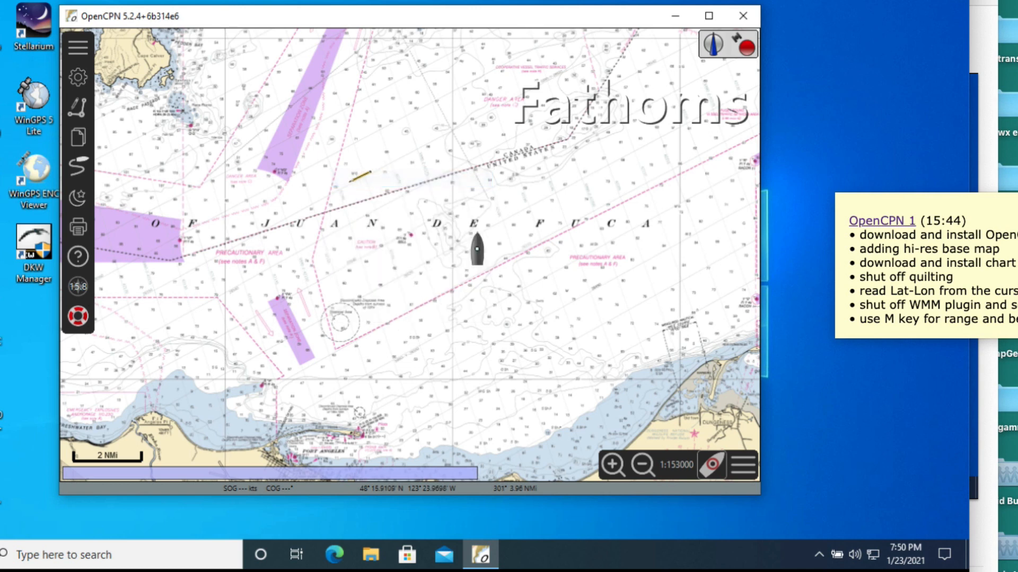
click(305, 183)
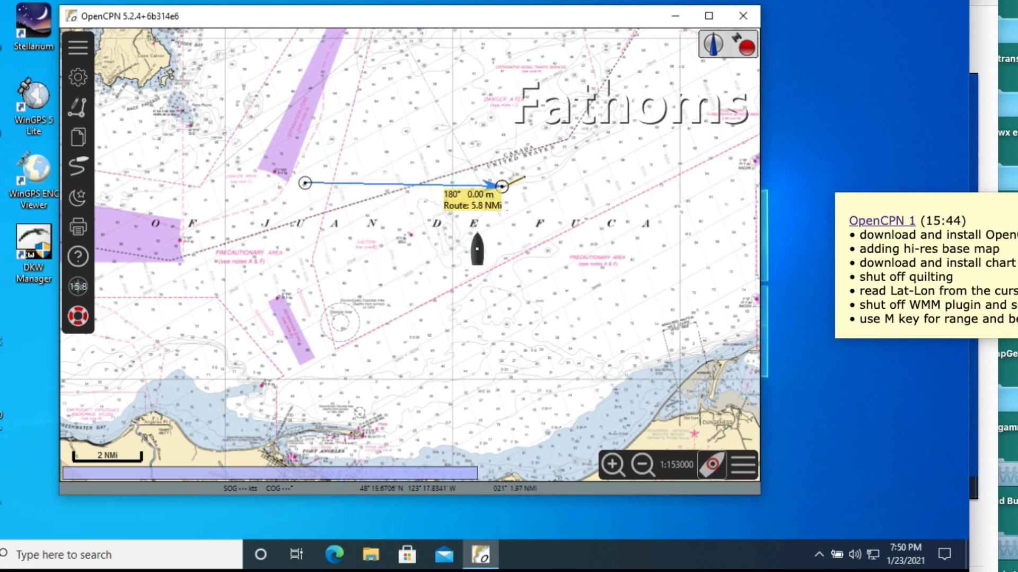
click(501, 185)
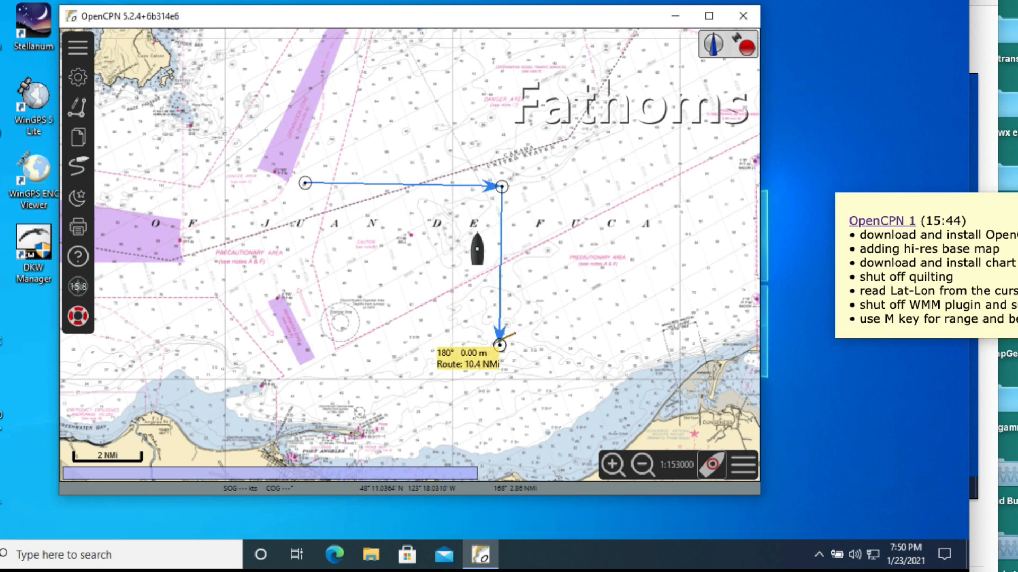
key(Escape)
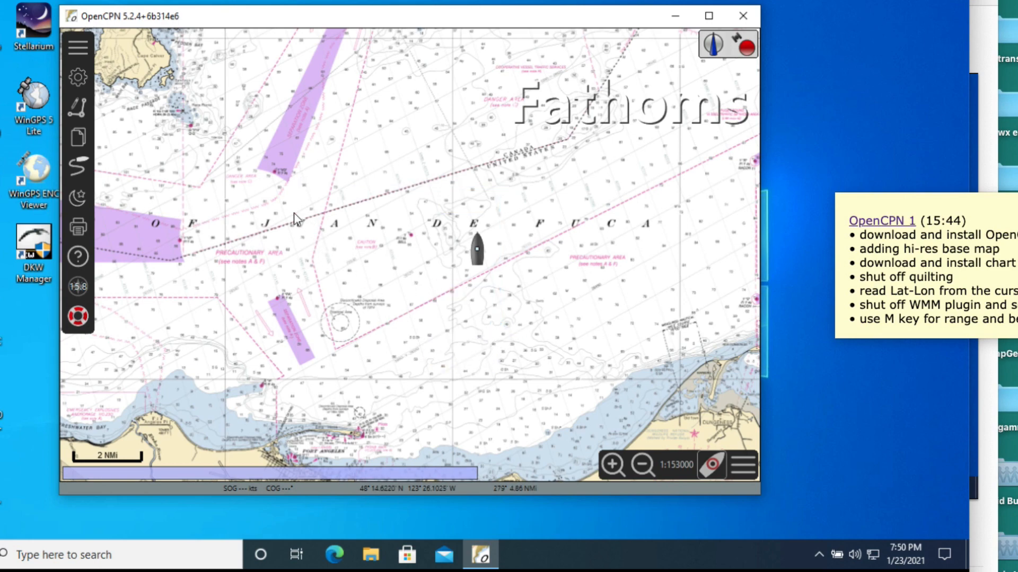
Measure the distance across Becher Bay from Alldridge Pt to the opposite shore near Smyth Head, then clear the measurement.
drag(294, 212, 564, 313)
scroll(357, 156, up, 5)
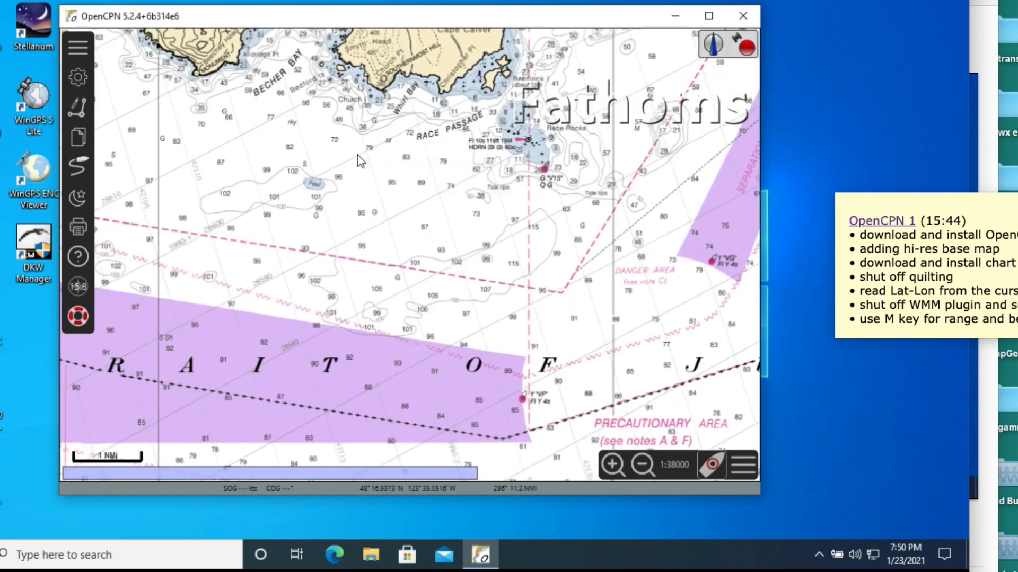
scroll(398, 217, down, 4)
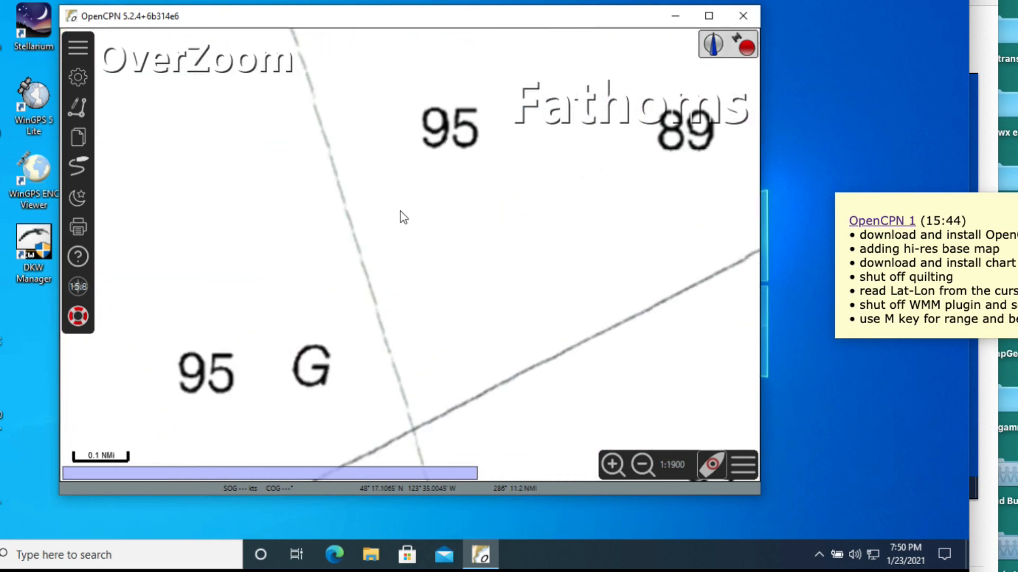
drag(371, 375, 359, 432)
drag(689, 238, 805, 317)
scroll(507, 270, down, 1)
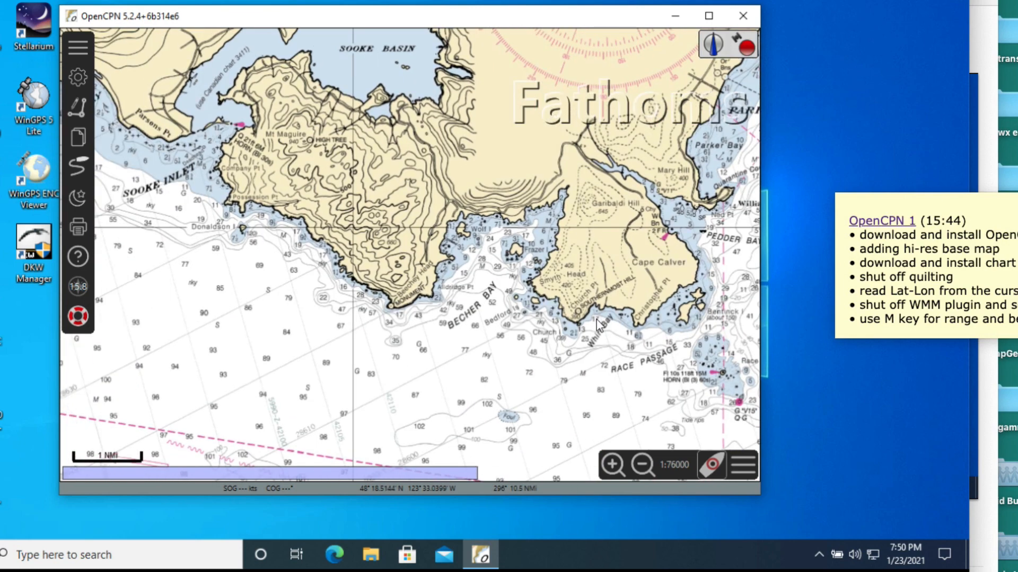
scroll(510, 351, up, 1)
drag(526, 335, 377, 251)
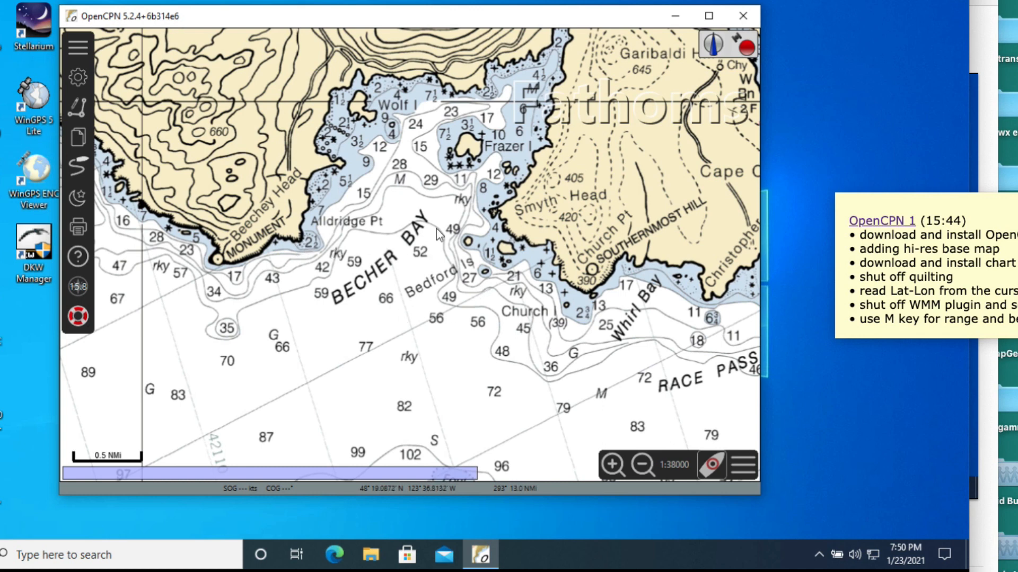
key(m)
click(309, 244)
click(499, 233)
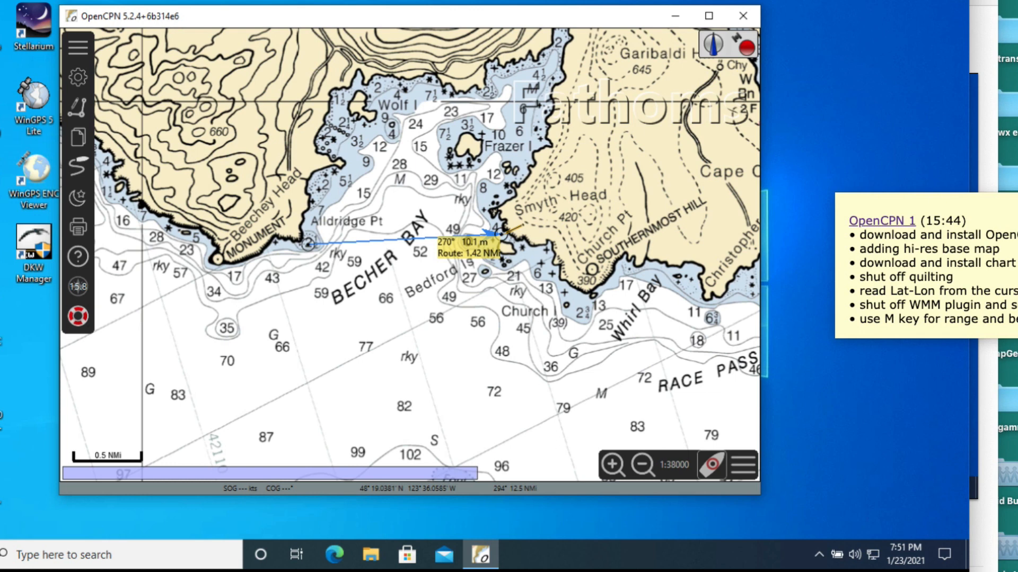
click(497, 233)
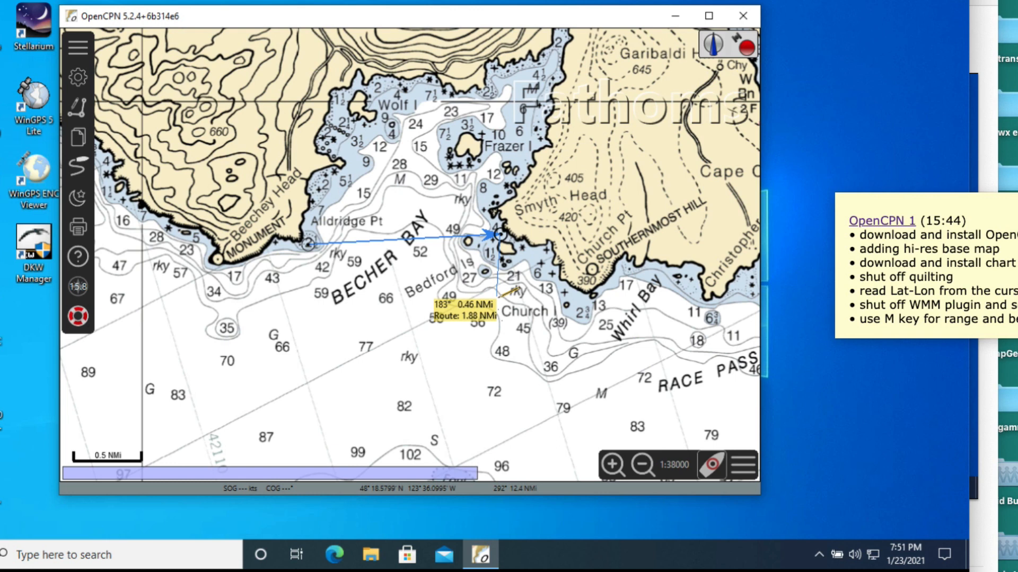
key(Escape)
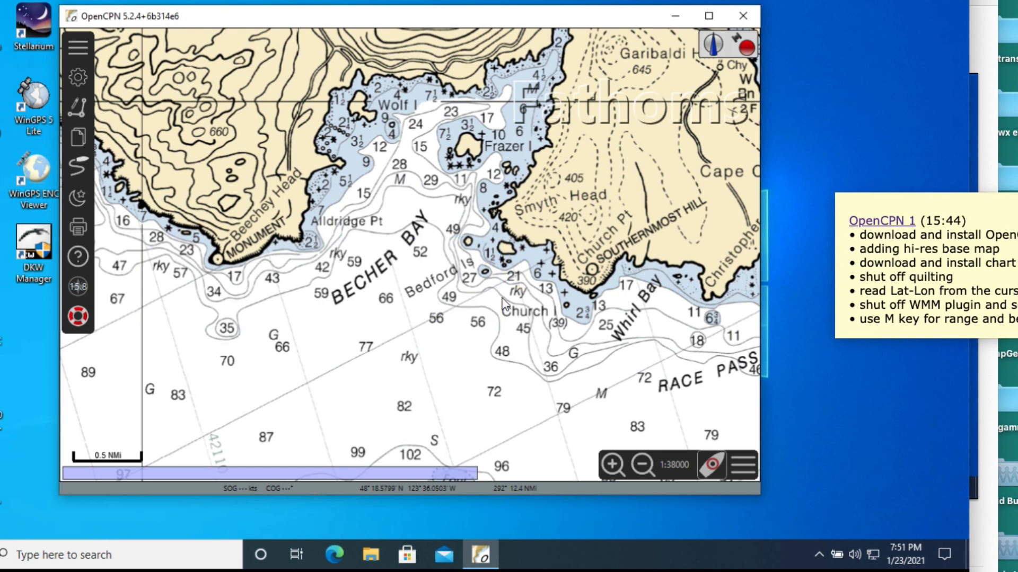
Measure the range and bearing of a southward leg from the mouth of Becher Bay, then clear the measurement.
key(m)
click(364, 311)
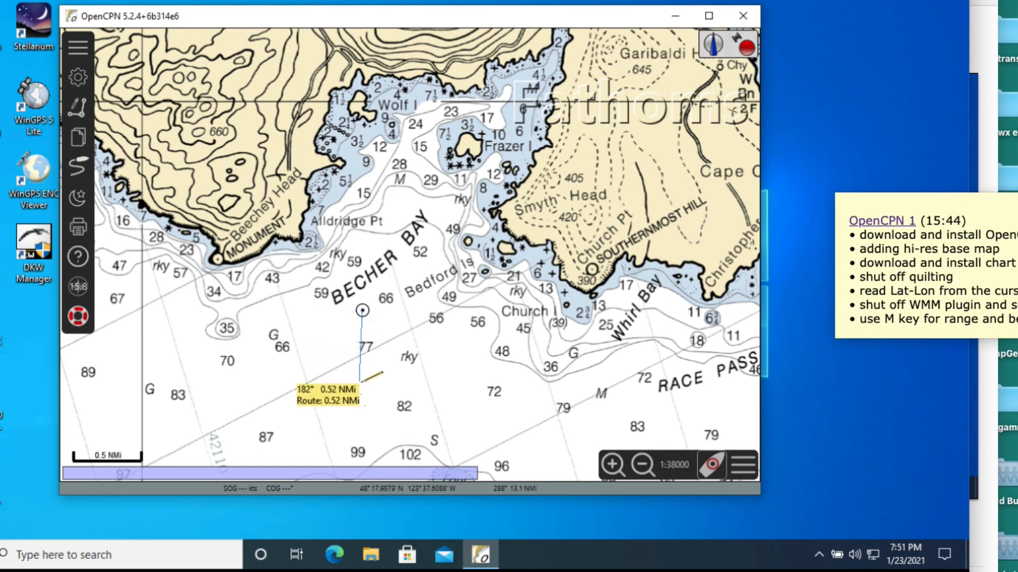
click(359, 381)
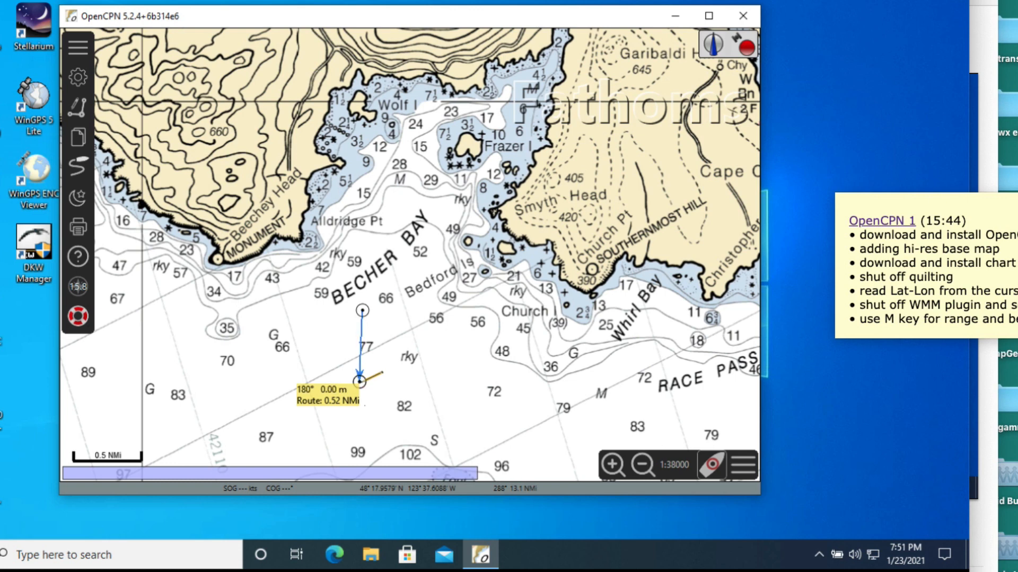
key(Escape)
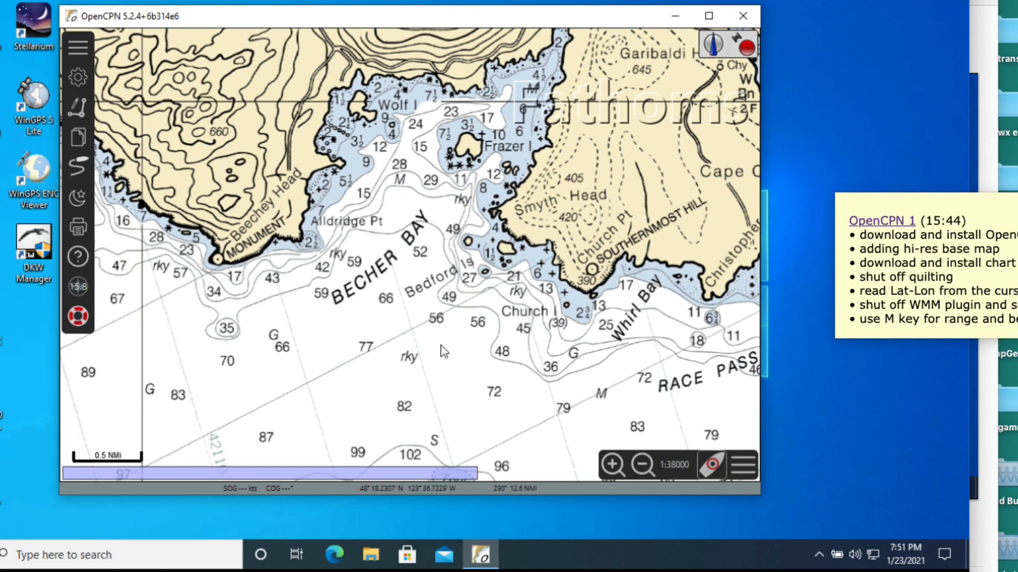
Disable the WMM (World Magnetic Model) plugin in the options and apply the change.
scroll(456, 320, down, 2)
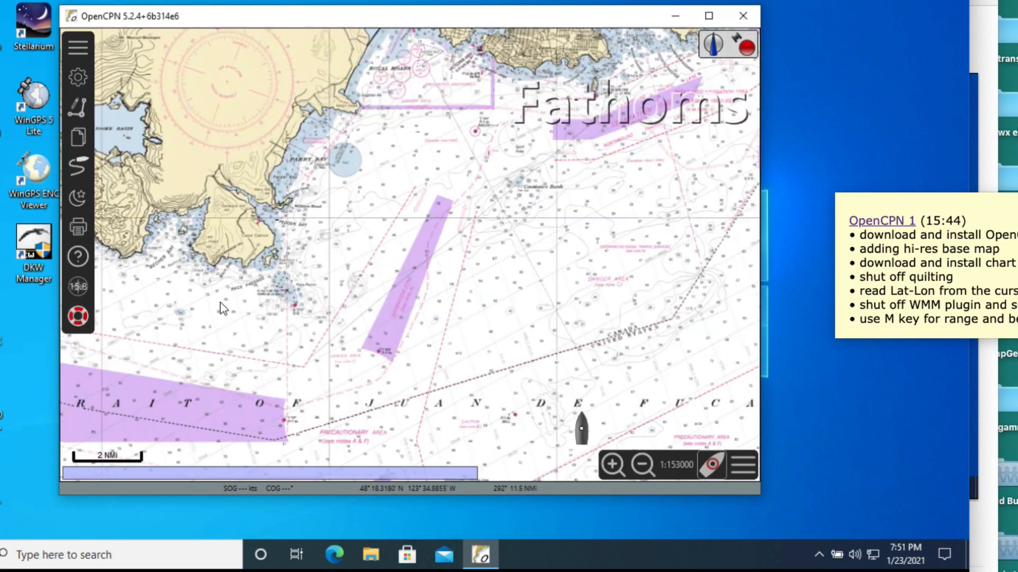
drag(220, 302, 506, 445)
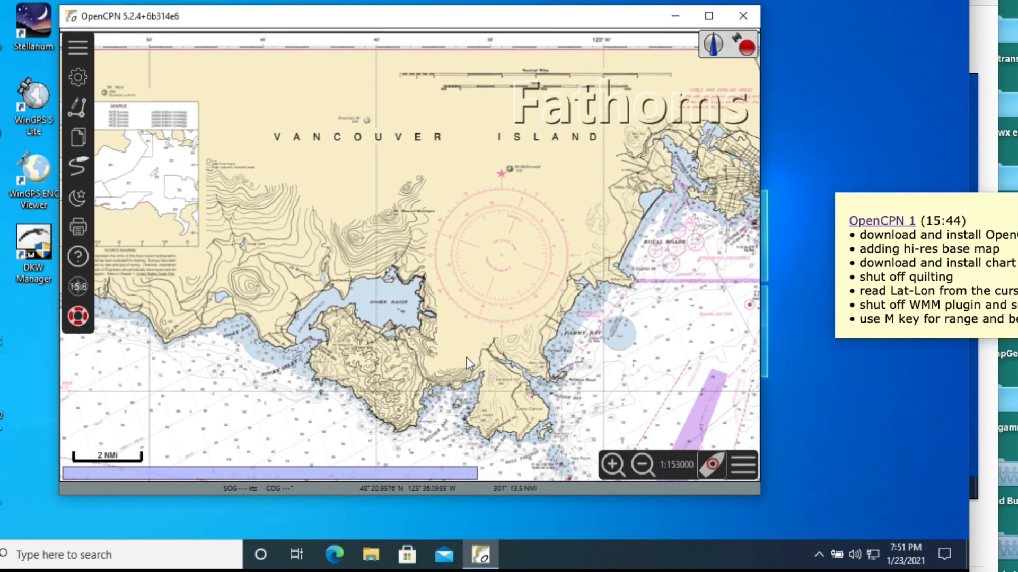
drag(476, 328, 453, 219)
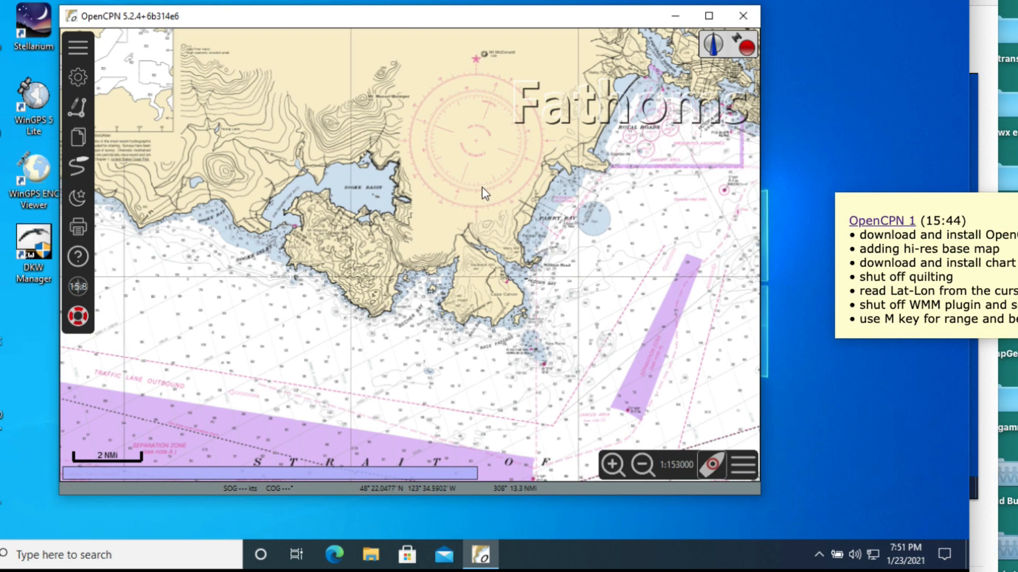
drag(472, 154, 445, 177)
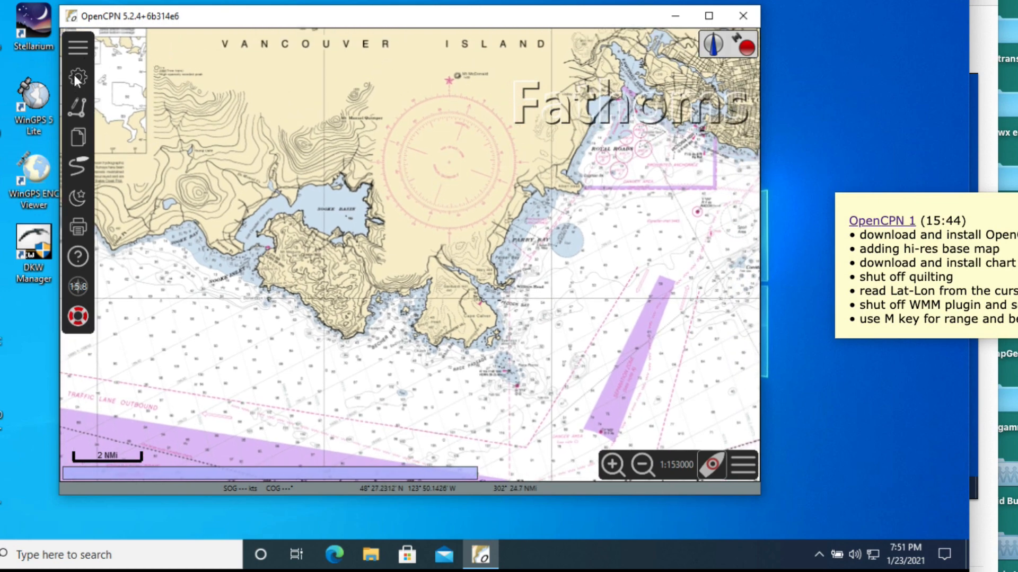
click(78, 77)
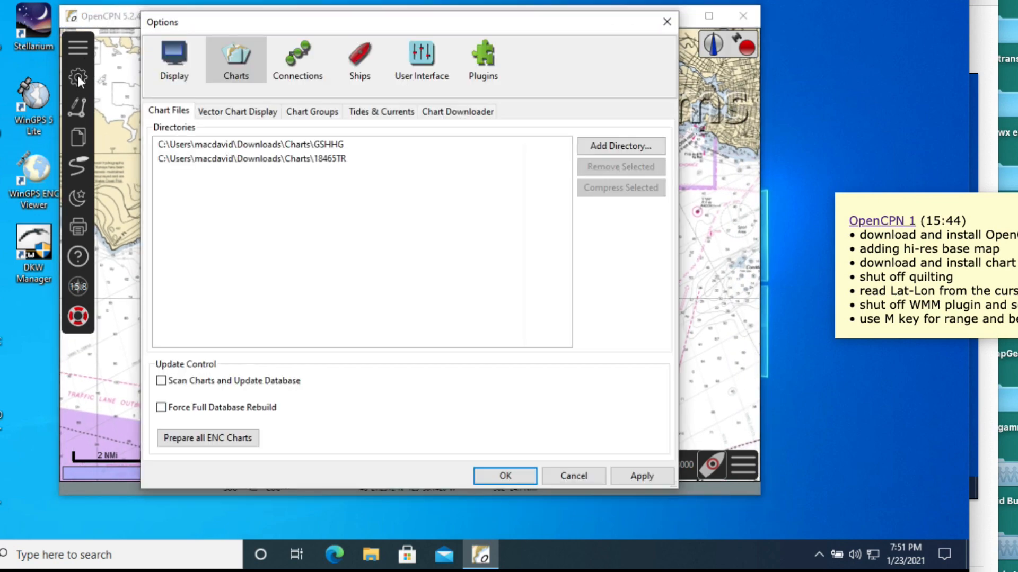
click(484, 59)
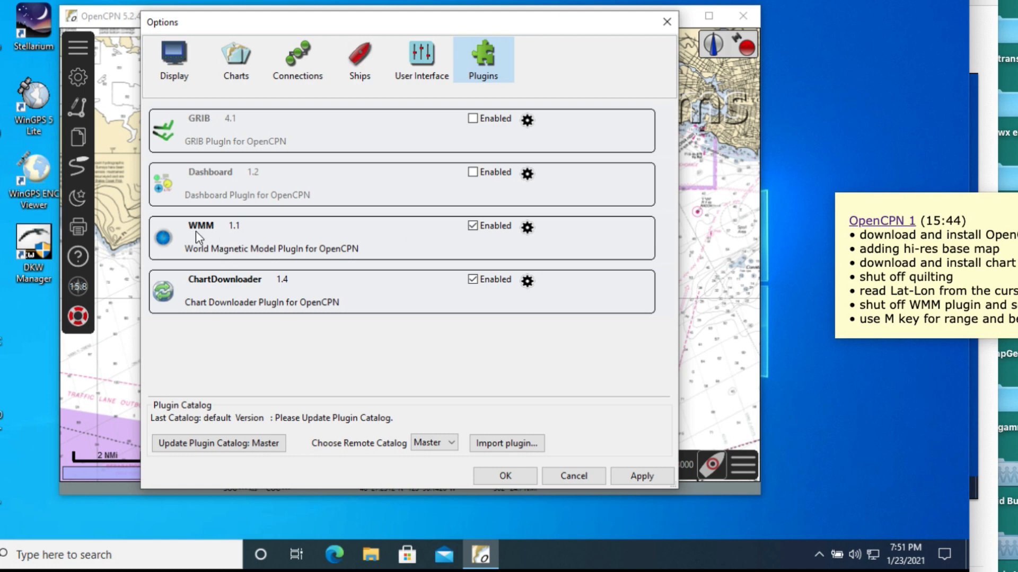
click(474, 226)
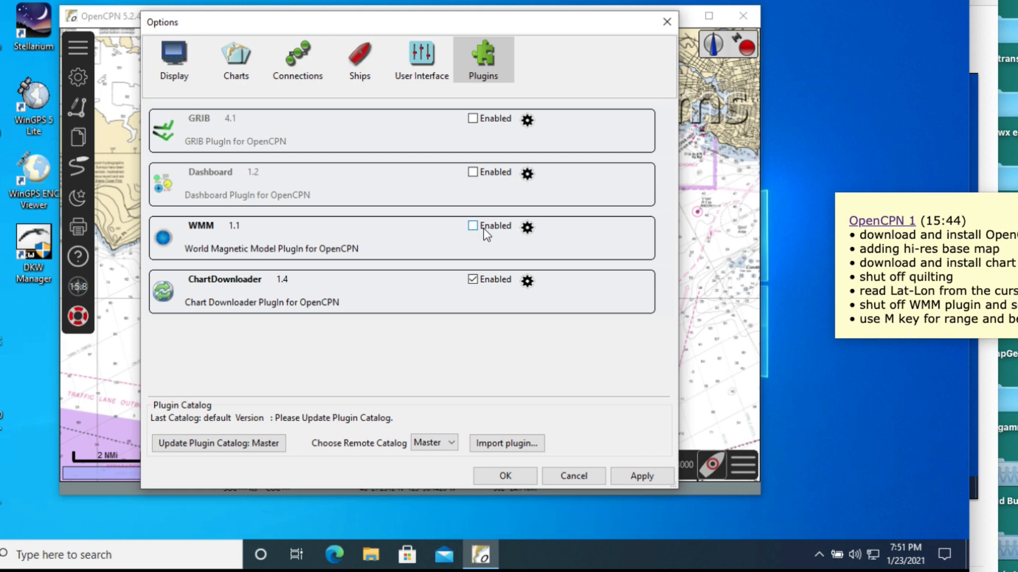
click(637, 476)
click(635, 477)
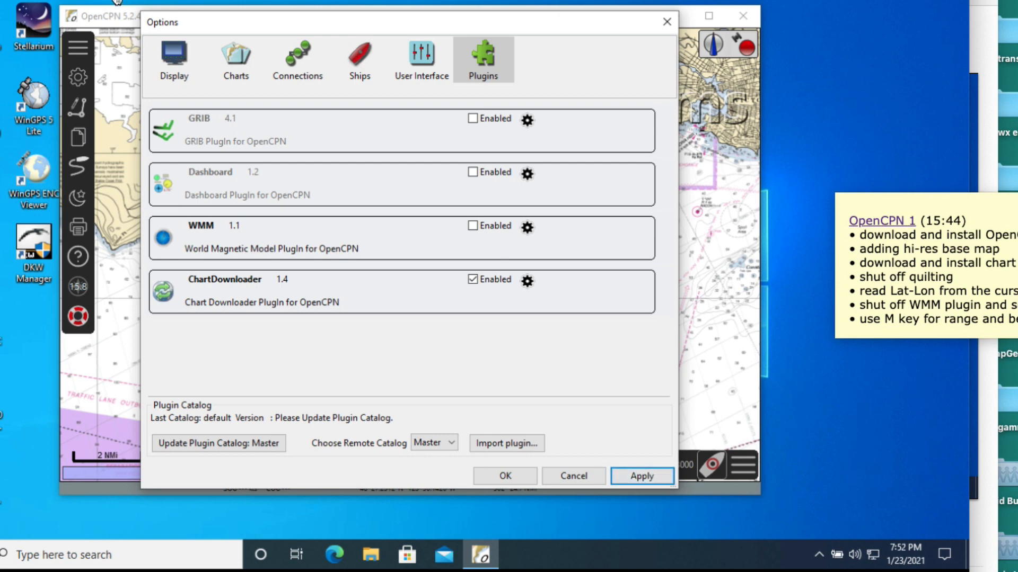
Set the distance unit to Meters in the display units and accept the options.
click(168, 58)
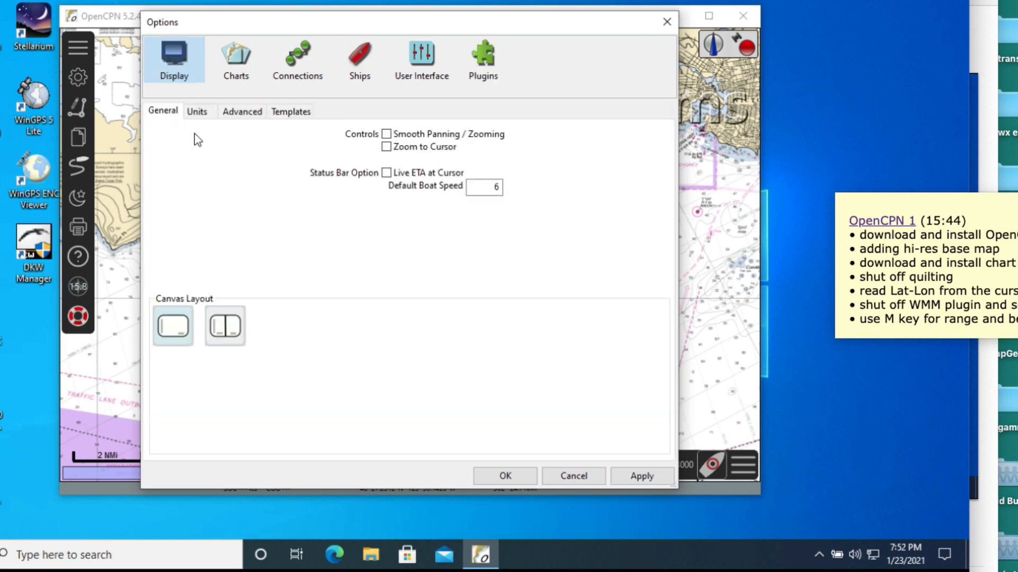
click(197, 113)
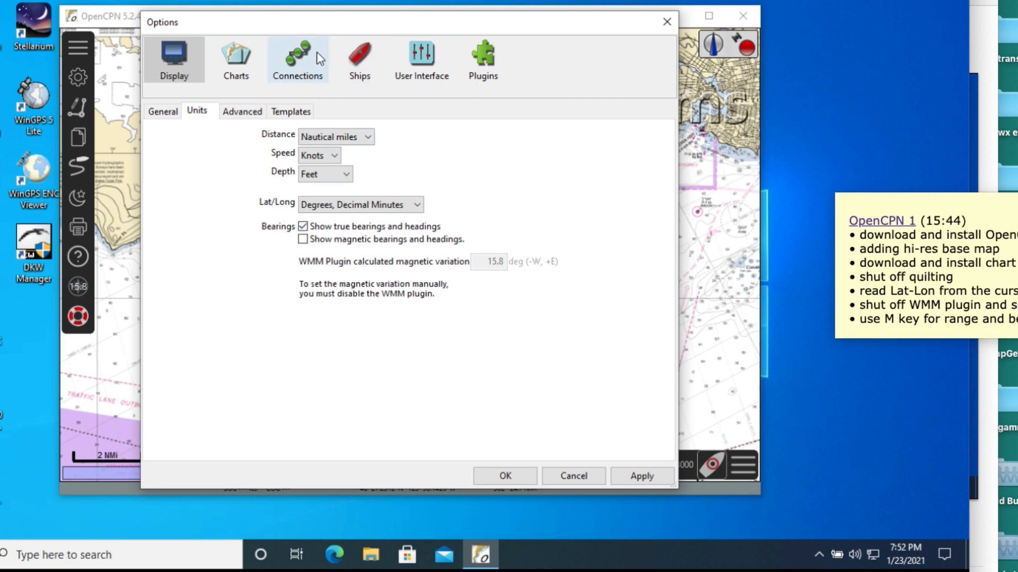
drag(298, 28, 583, 36)
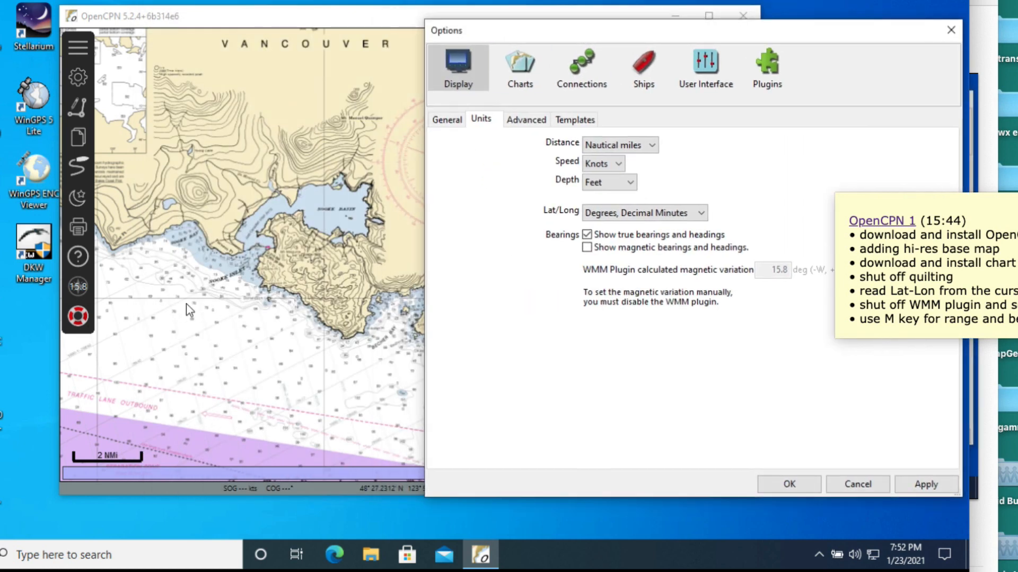
key(m)
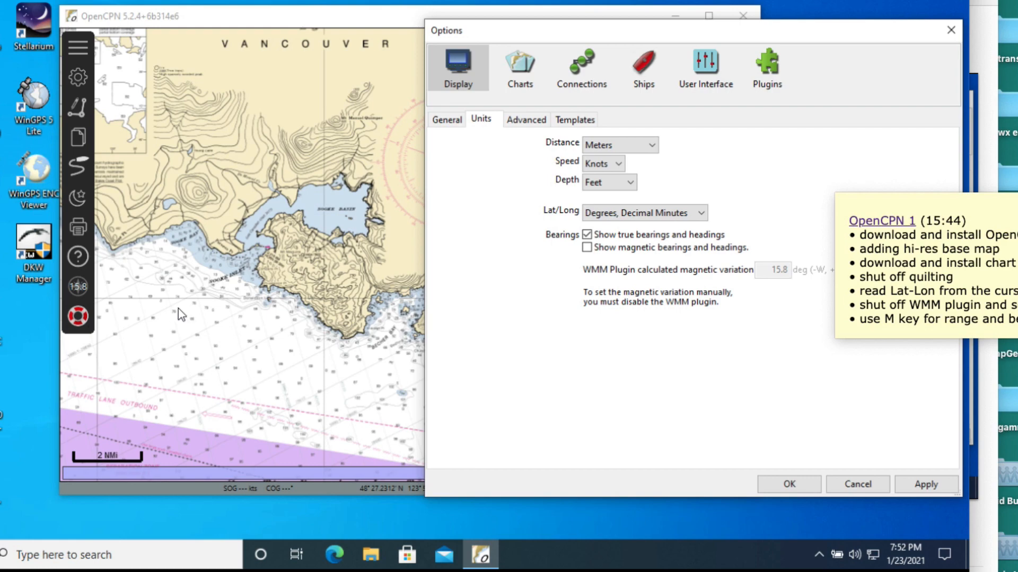
click(804, 484)
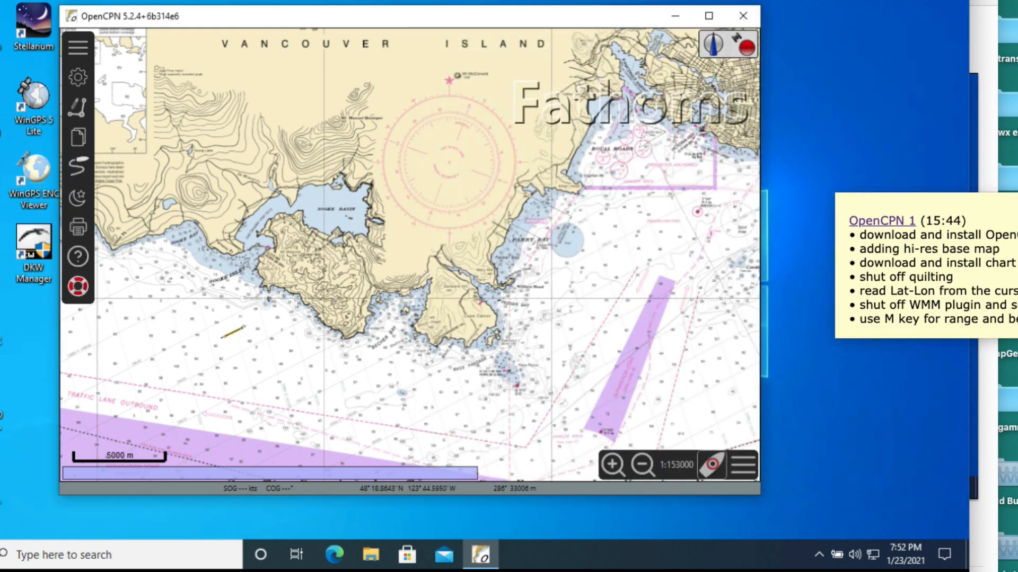
Measure a southeastward leg in meters from the water south of Sooke Inlet, then clear the measurement.
click(221, 338)
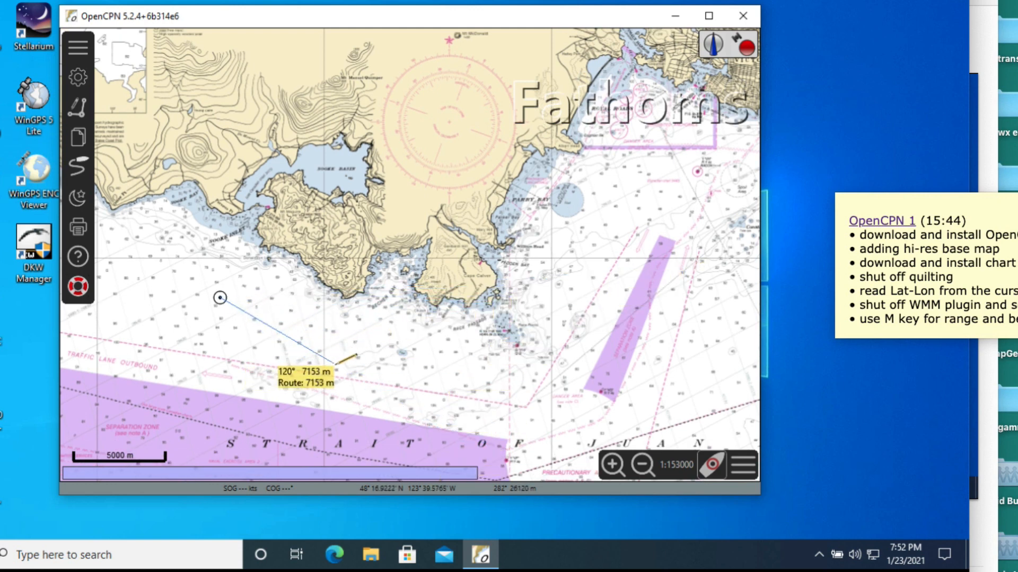
key(Escape)
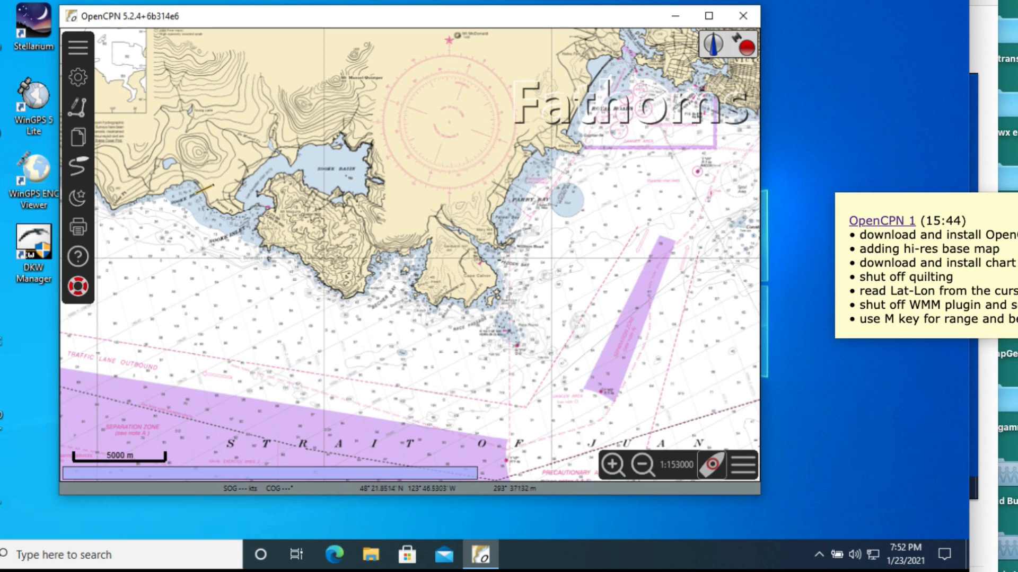
Set the distance unit to Nautical miles in the display units options.
click(78, 77)
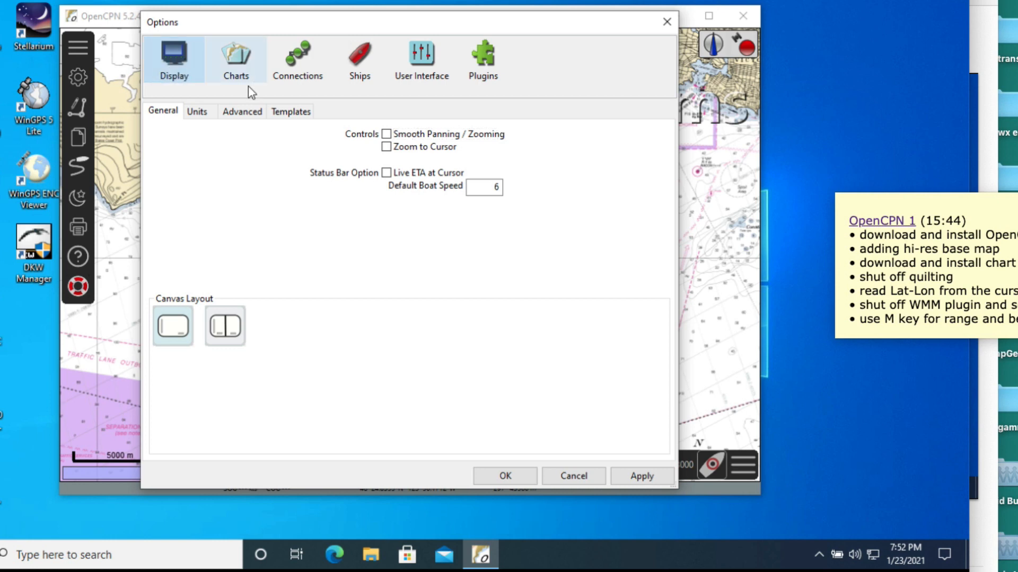
click(199, 112)
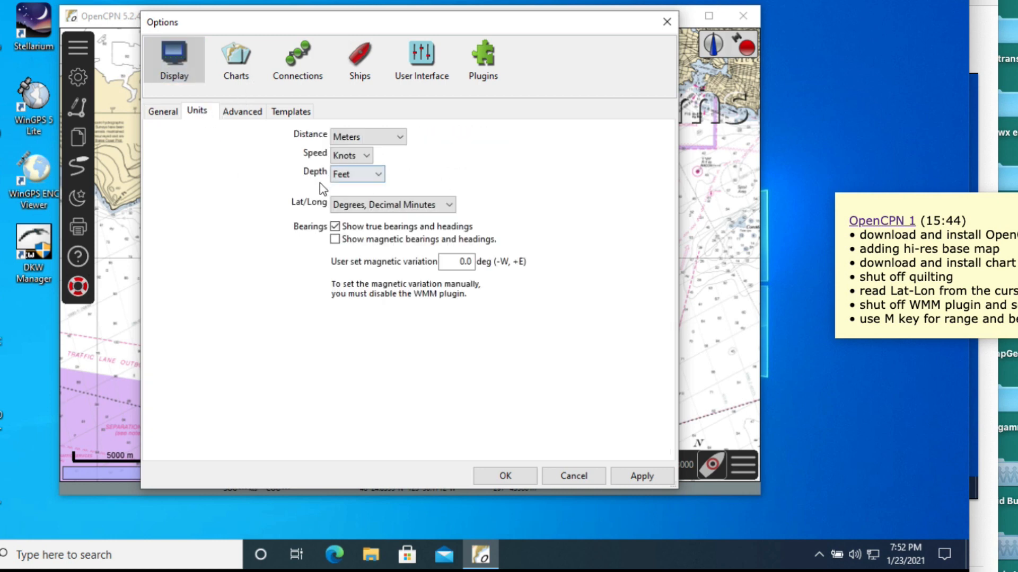
click(383, 137)
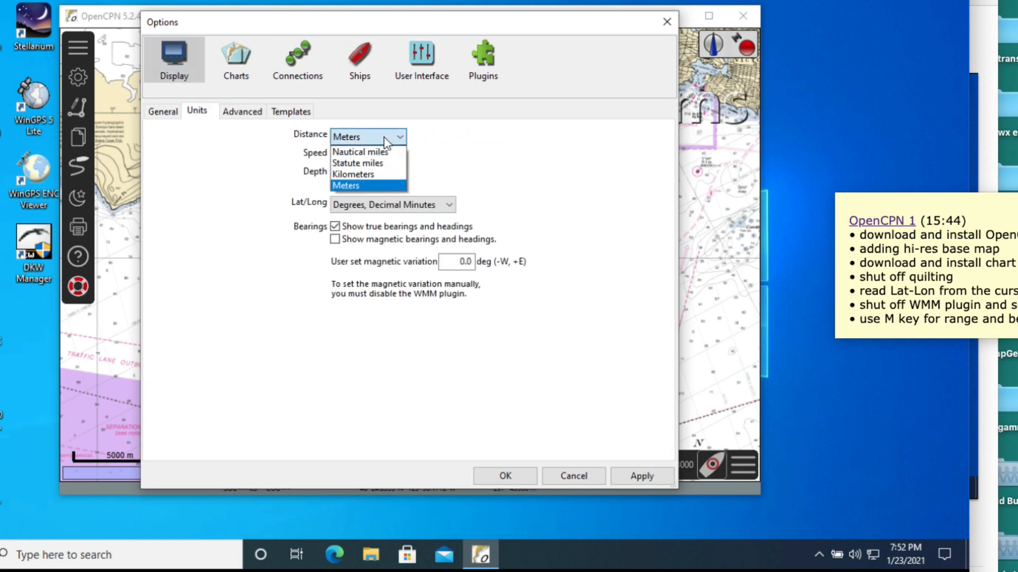
click(379, 152)
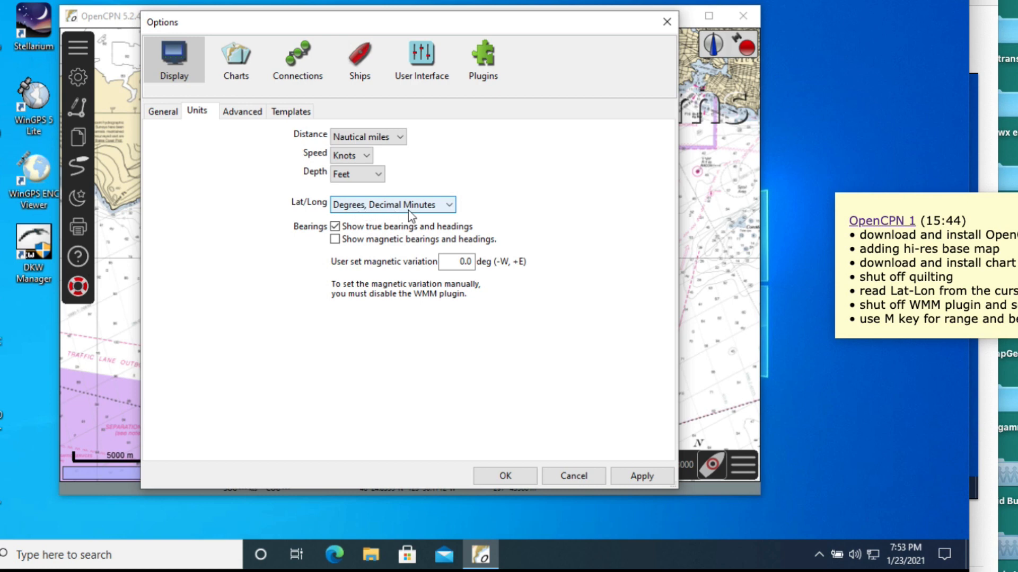
Set the user magnetic variation to 20.0 degrees, show both true and magnetic bearings and headings, and accept the options.
click(336, 240)
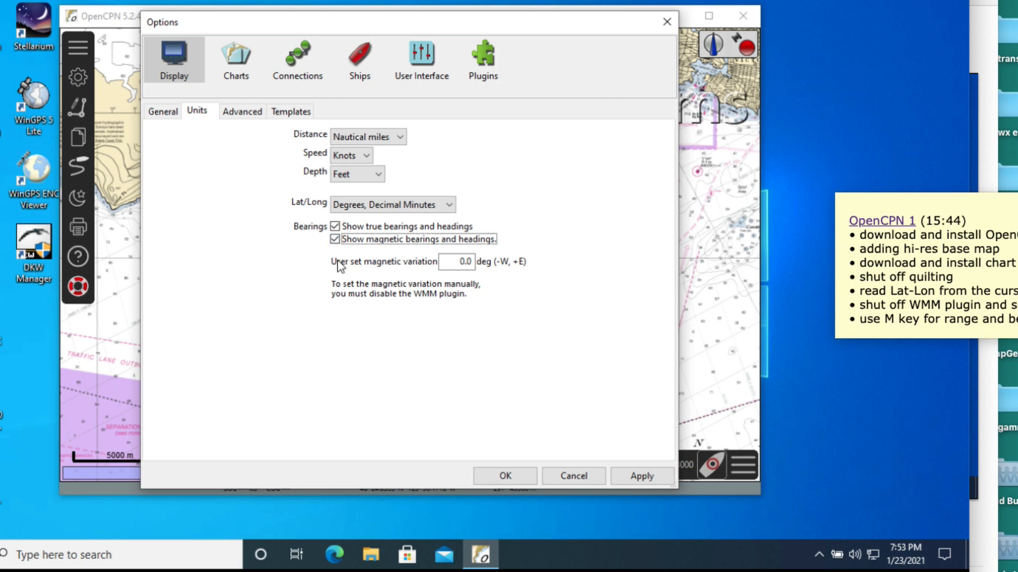
click(335, 239)
click(335, 227)
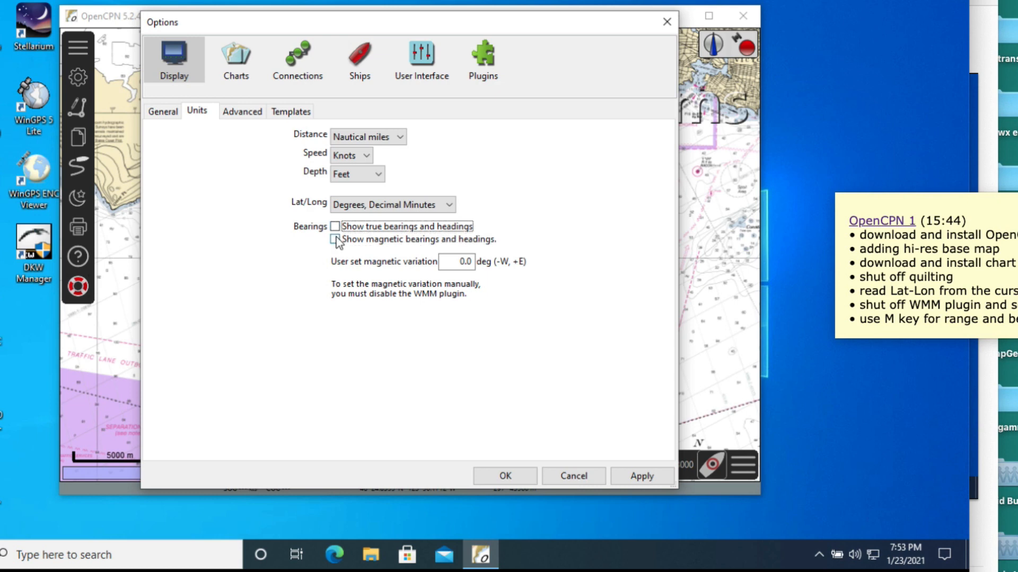
click(336, 239)
click(335, 240)
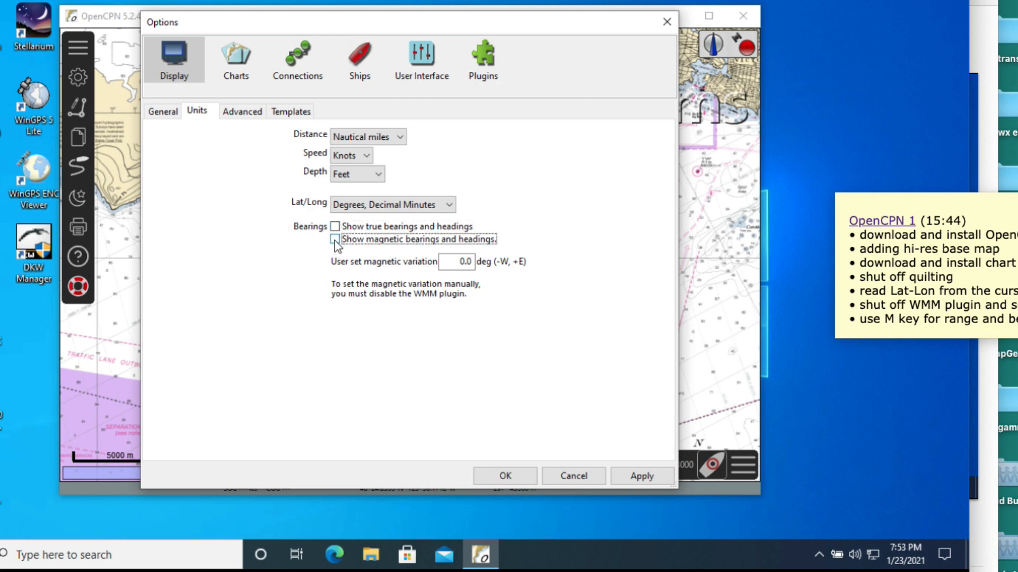
double_click(473, 262)
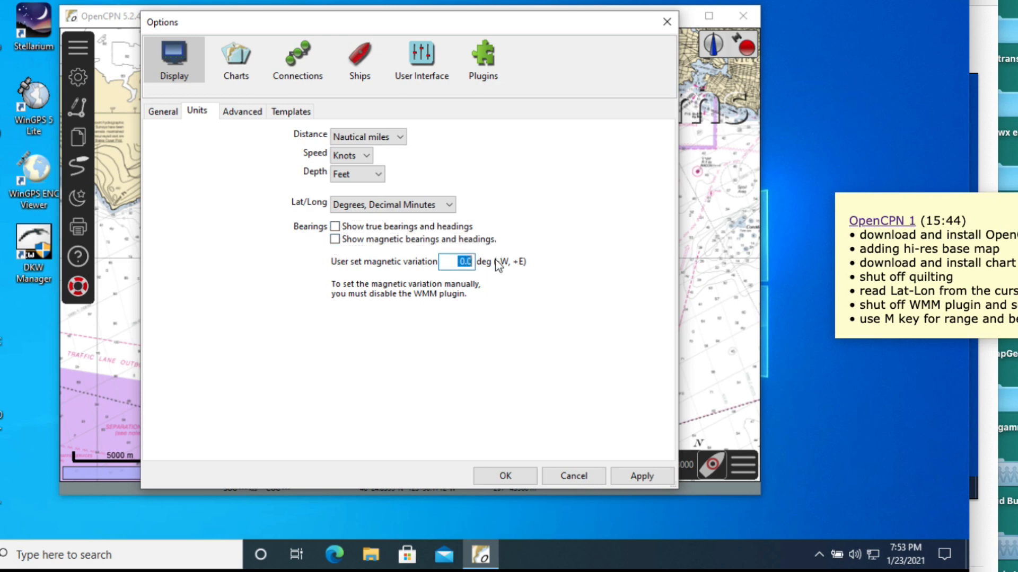
text(20.0)
click(335, 239)
click(335, 226)
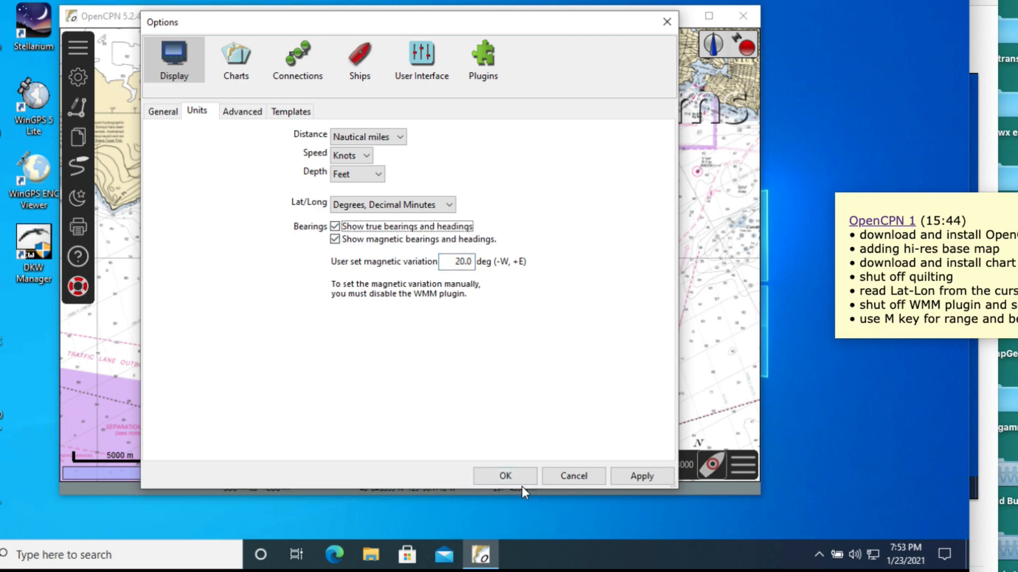
click(504, 476)
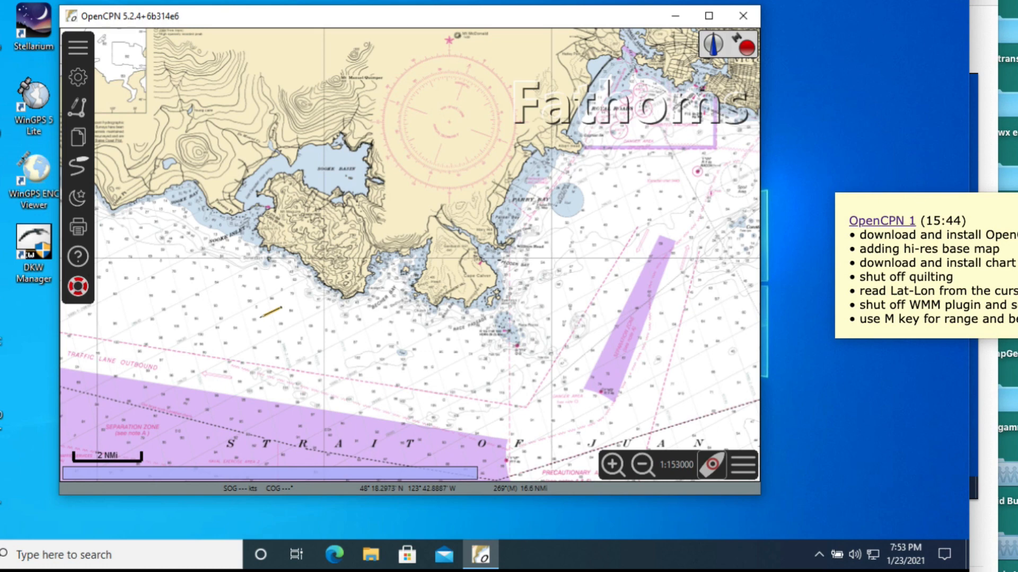
Measure an east-southeast leg across the water south of Sooke Inlet and Becher Bay, then clear the measurement.
mouse_move(260, 317)
mouse_down()
mouse_move(386, 353)
mouse_move(331, 337)
mouse_up()
drag(448, 368, 415, 360)
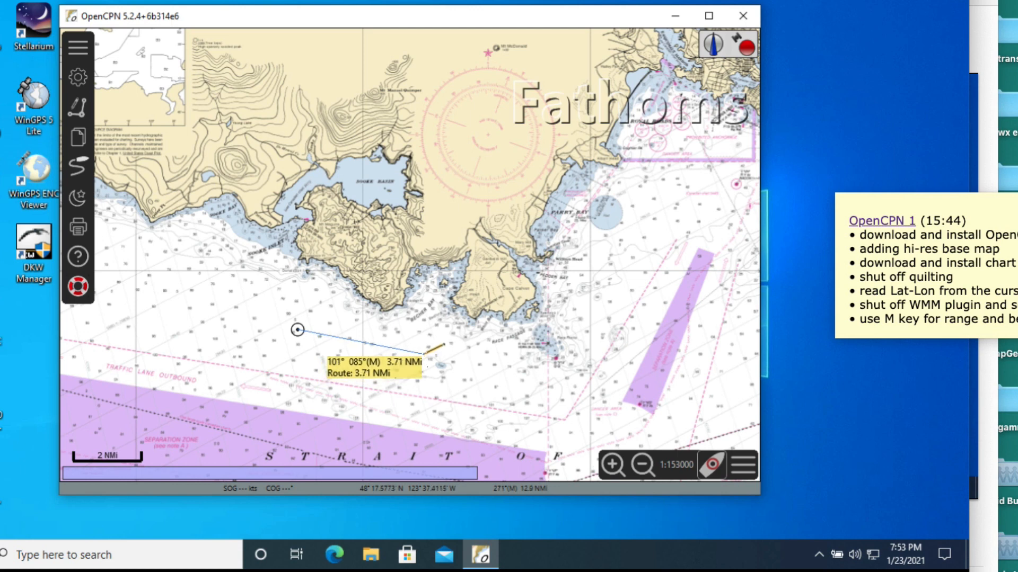
click(422, 354)
key(Escape)
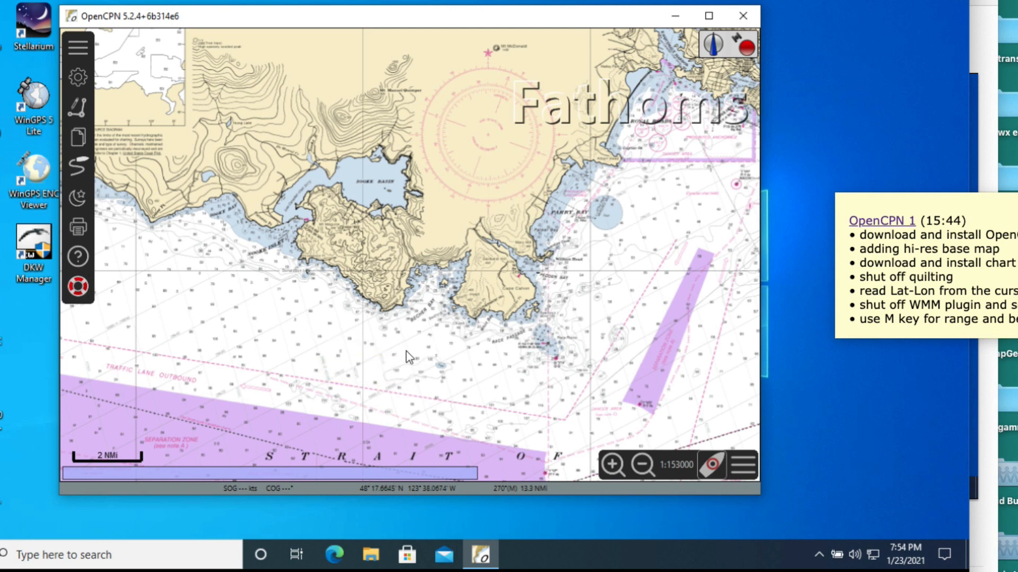
Review the bearing and magnetic variation settings in the display units, then close the options without saving.
click(74, 74)
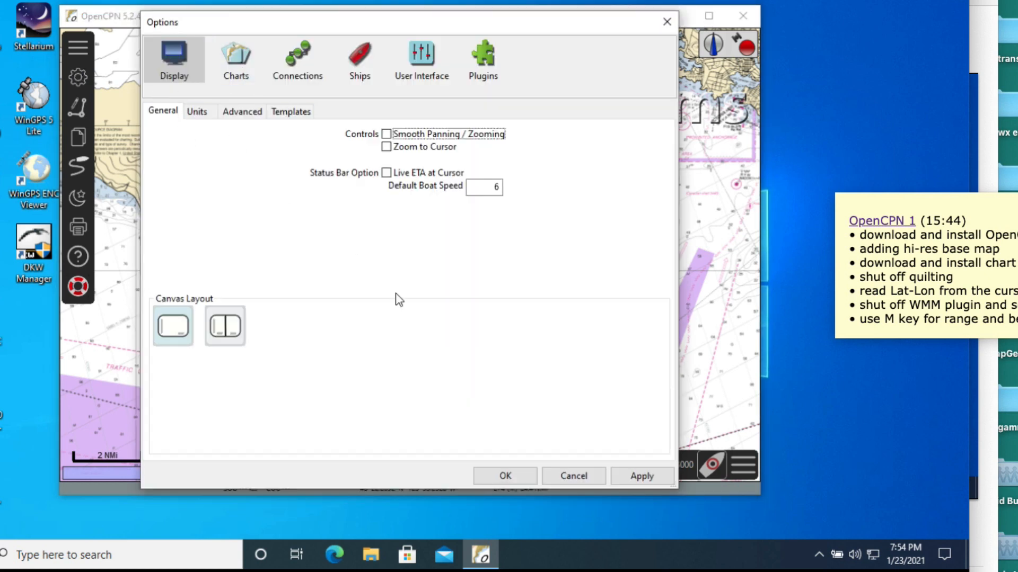
click(196, 113)
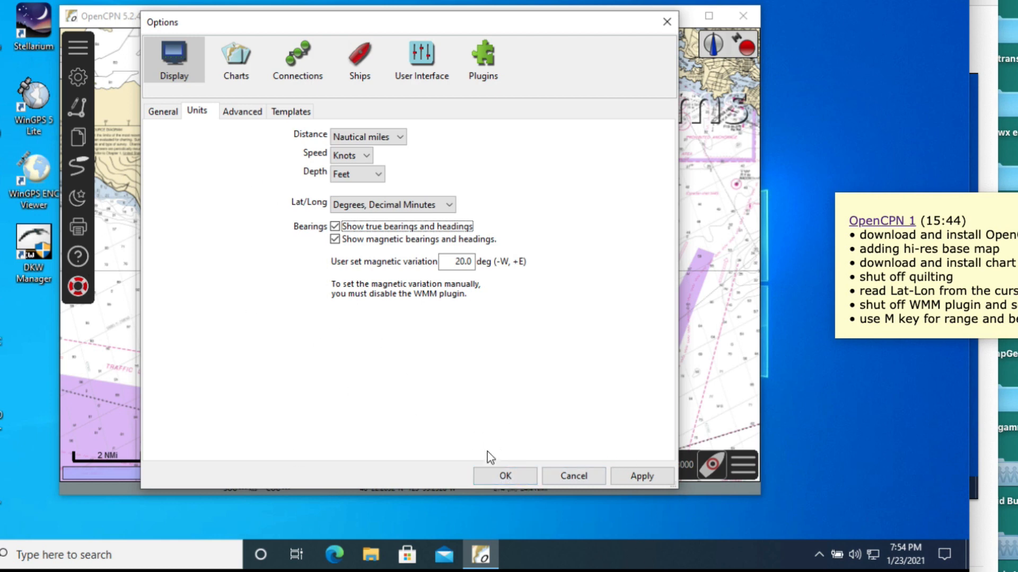
click(573, 476)
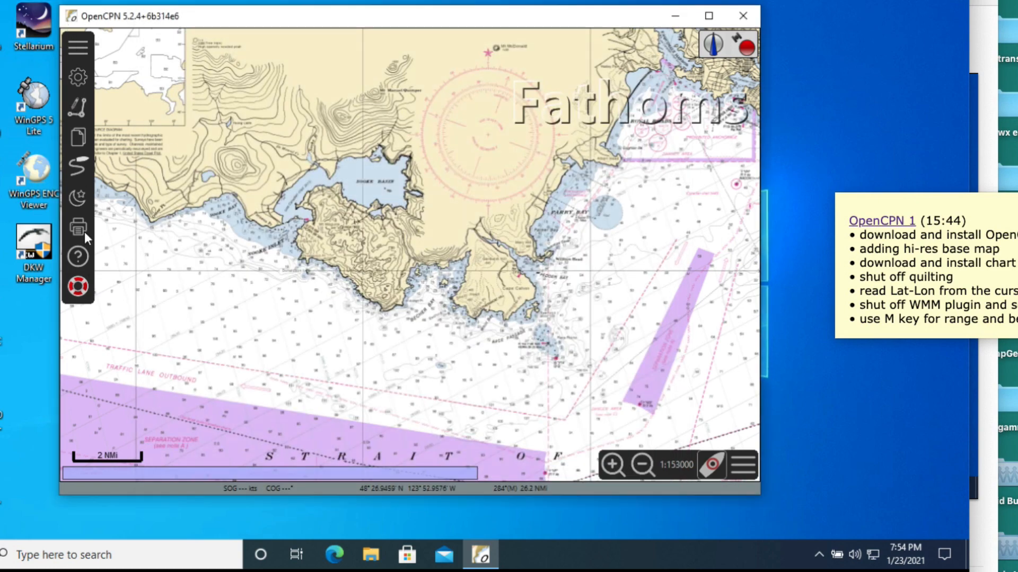
Check in the plugin options that the WMM plugin is disabled, and accept the options.
click(76, 78)
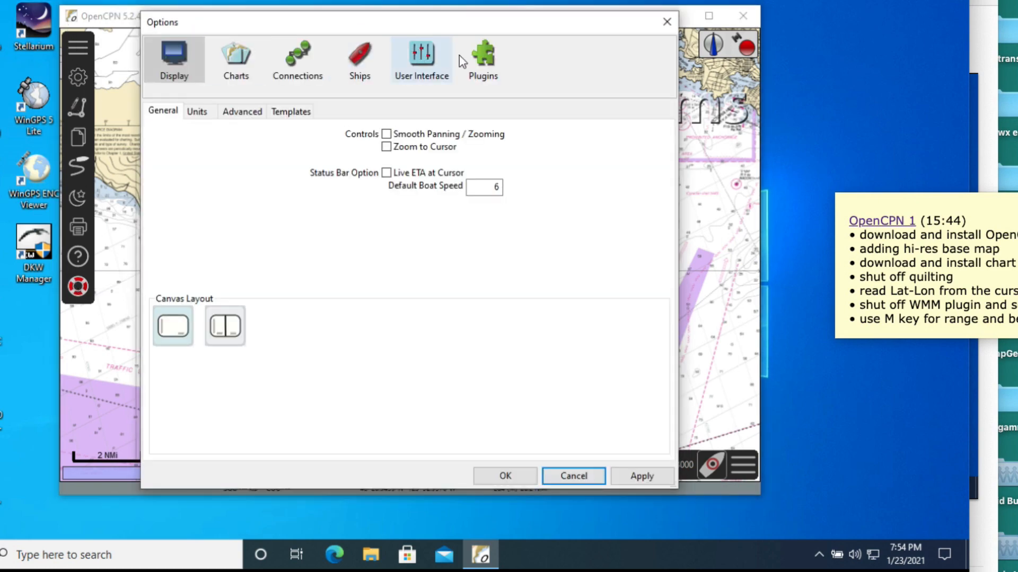
click(488, 60)
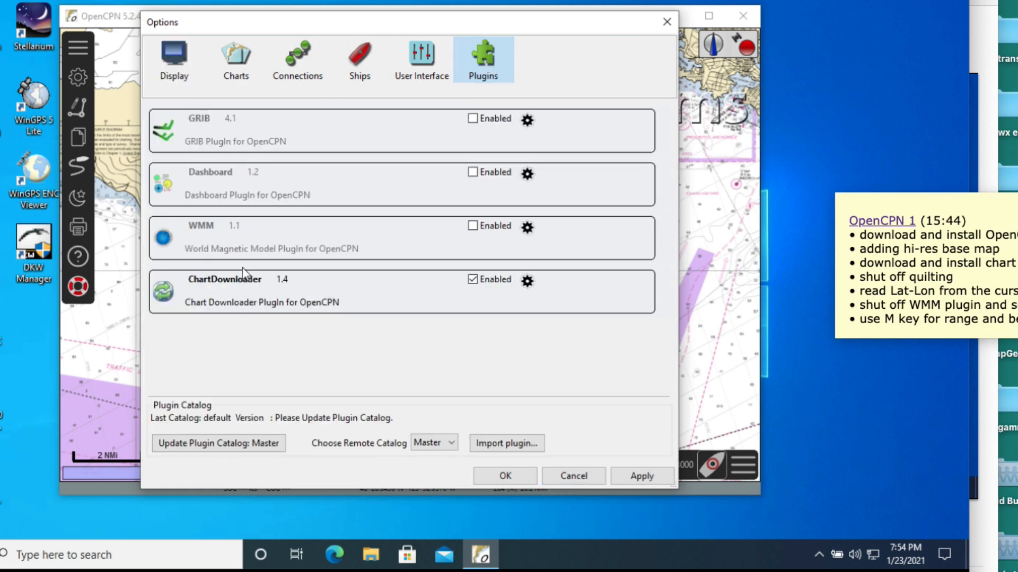
click(566, 231)
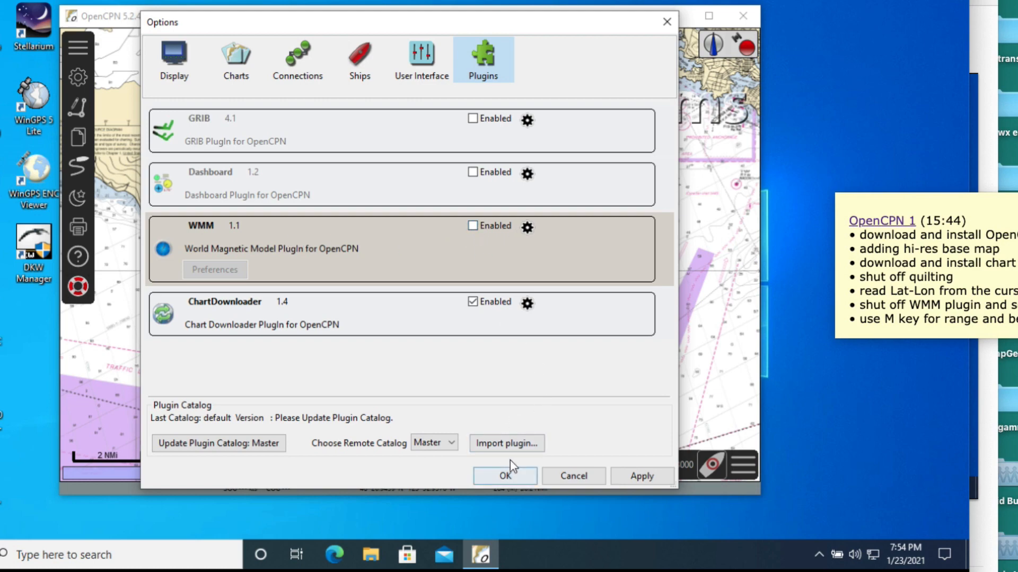
click(506, 475)
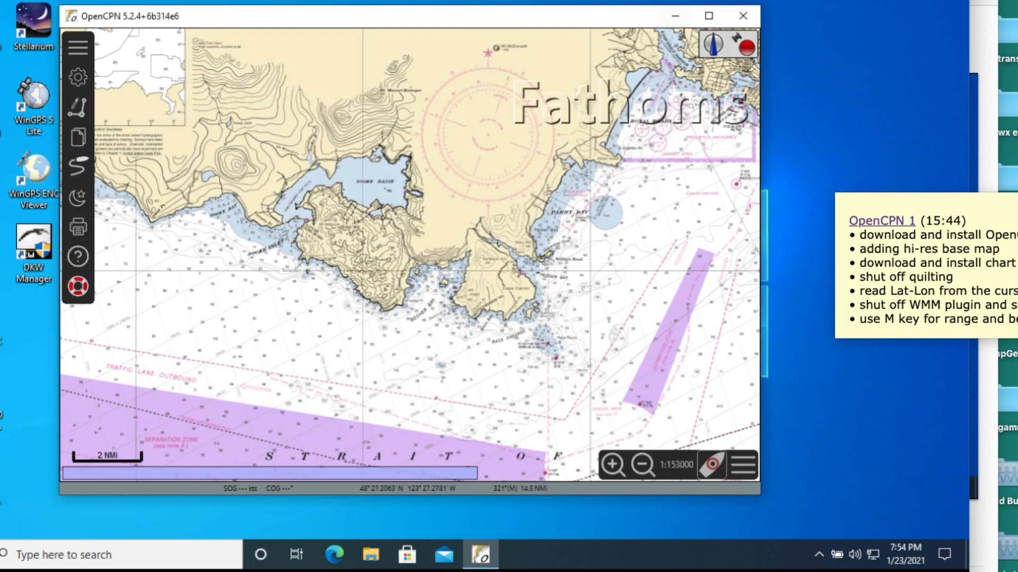
Close and relaunch OpenCPN, and move its window slightly toward the middle of the desktop.
click(744, 17)
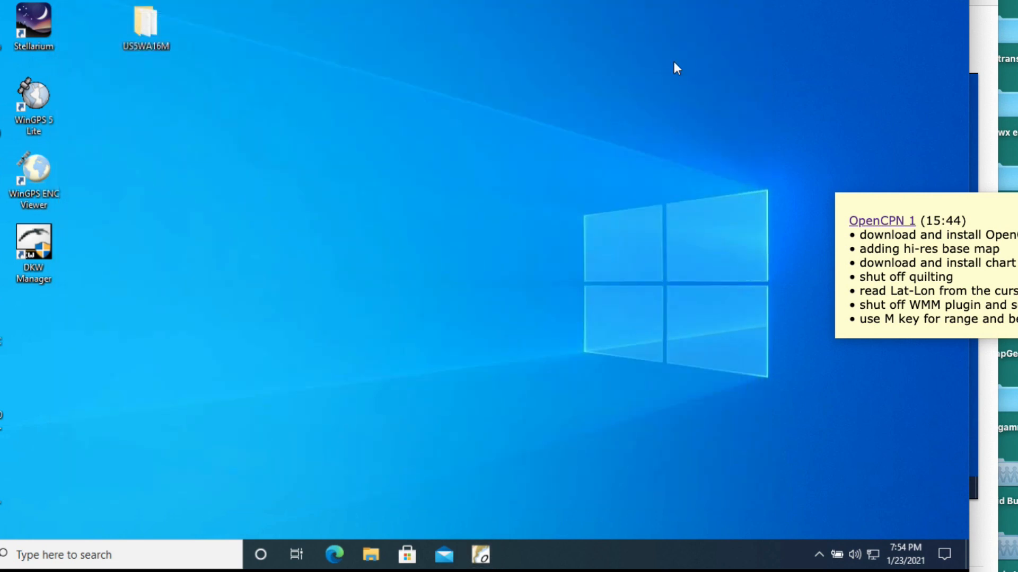
click(482, 543)
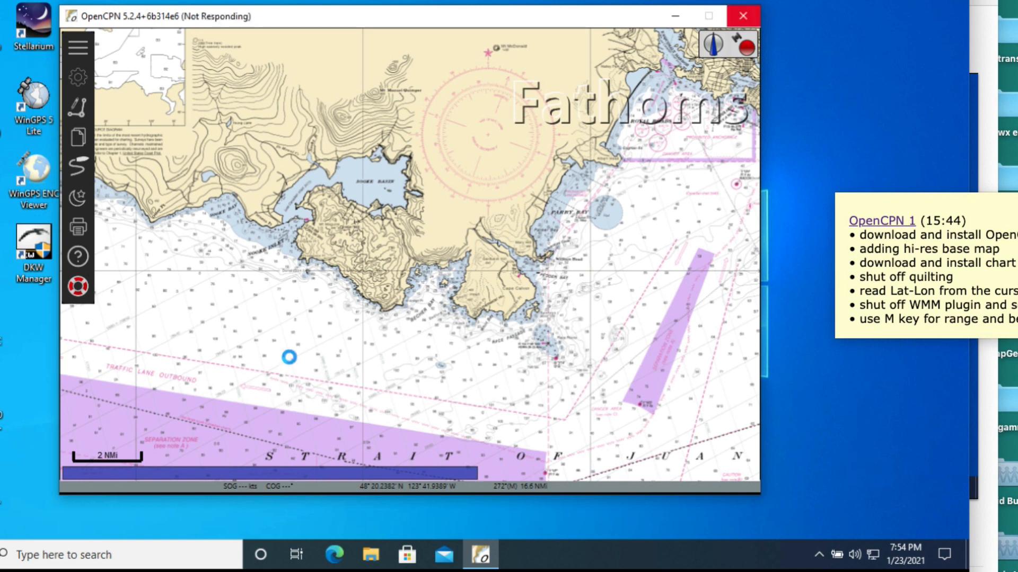
drag(434, 23, 445, 23)
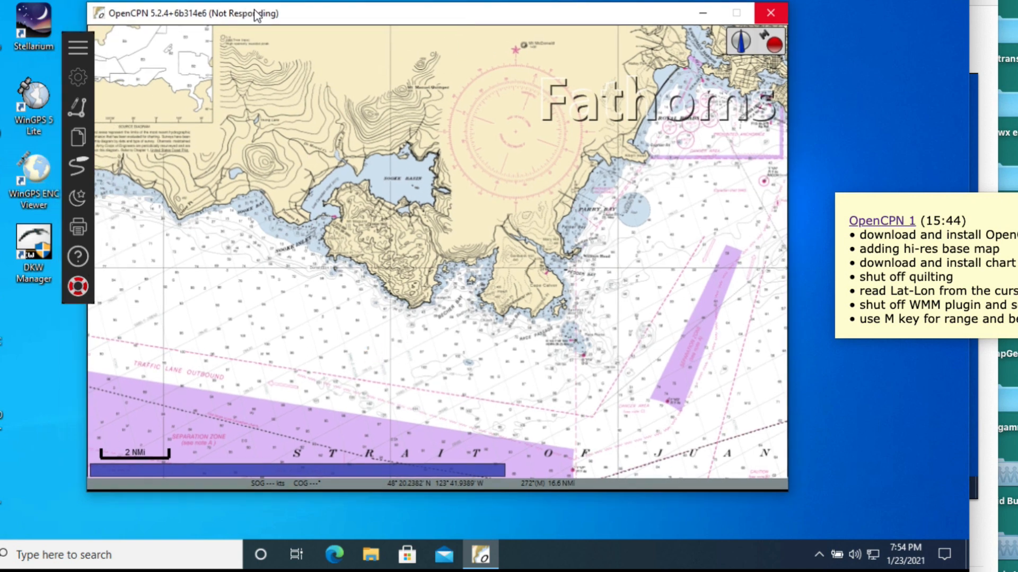
mouse_move(329, 12)
mouse_down()
mouse_move(359, 31)
mouse_move(362, 23)
mouse_move(342, 24)
mouse_up()
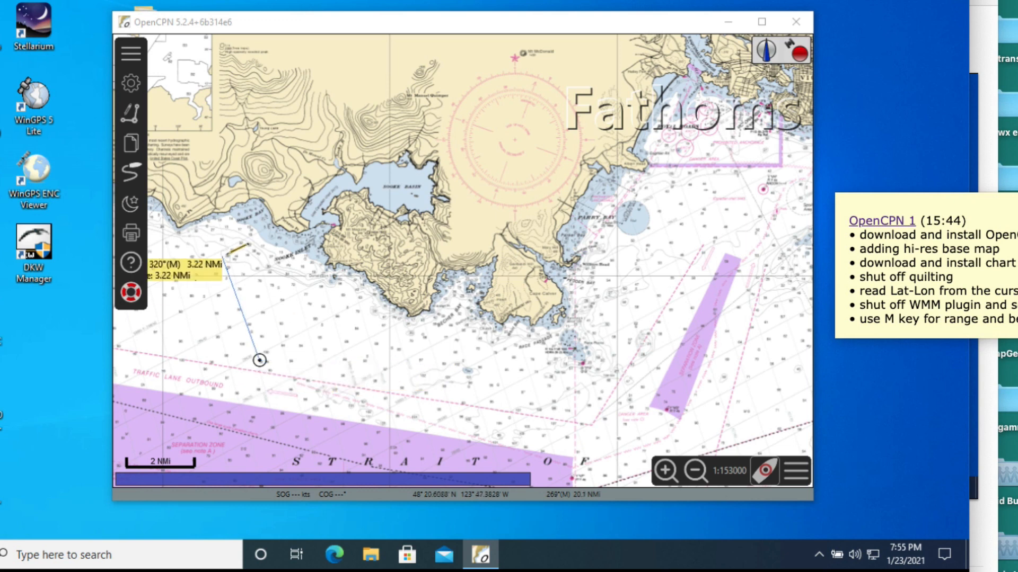
Measure a north-northwest leg from the water north of the outbound traffic lane toward the coast, and clear the measurement.
click(286, 307)
key(Escape)
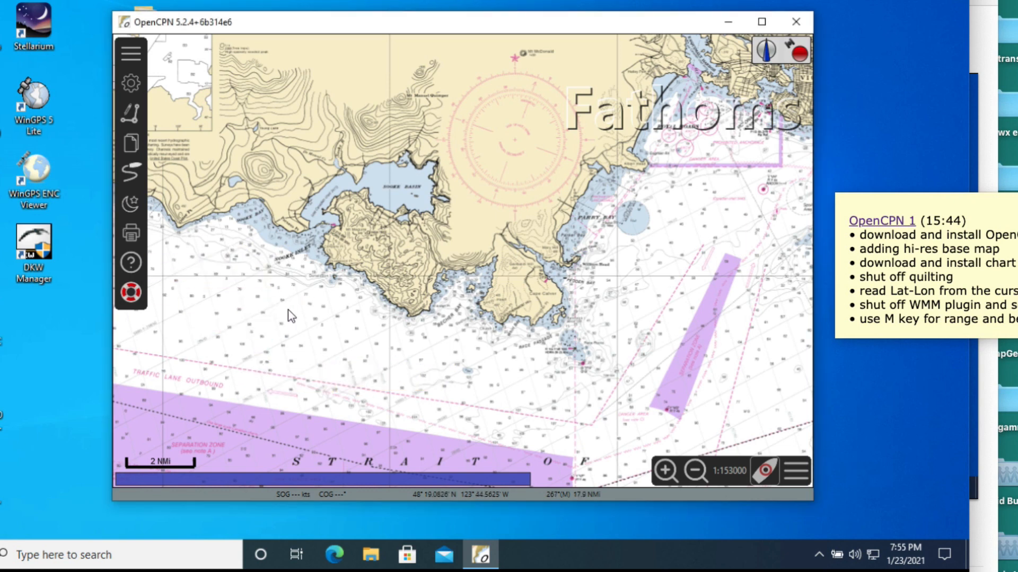